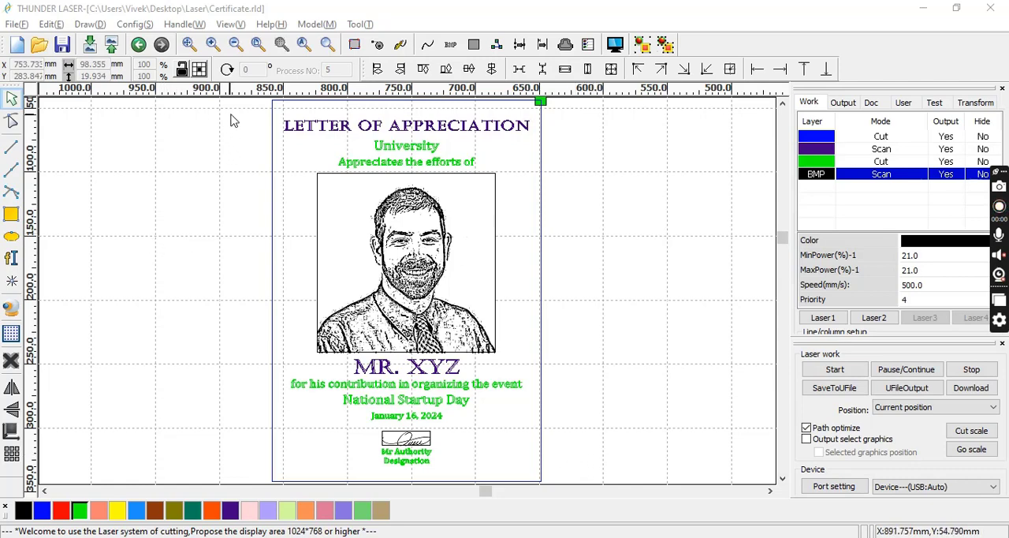
Move the whole certificate design about 169 mm to the left to free space beside it.
left_click_drag(237, 97, 665, 537)
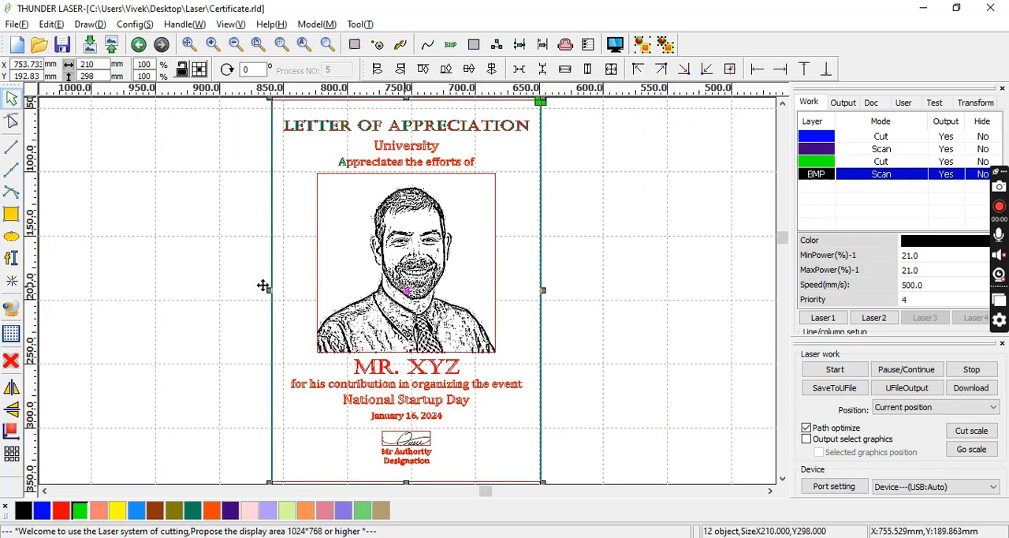
left_click_drag(243, 283, 189, 287)
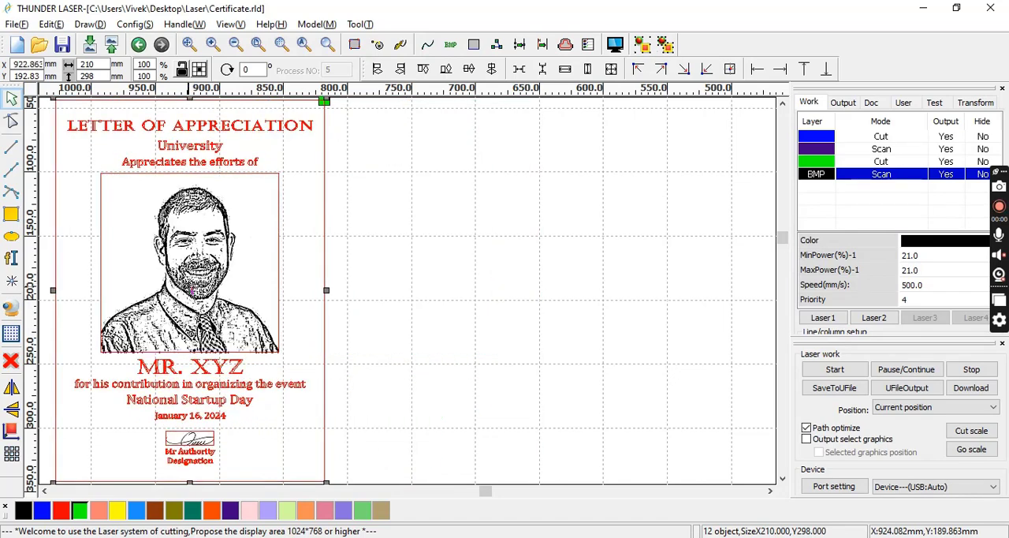
left_click(397, 235)
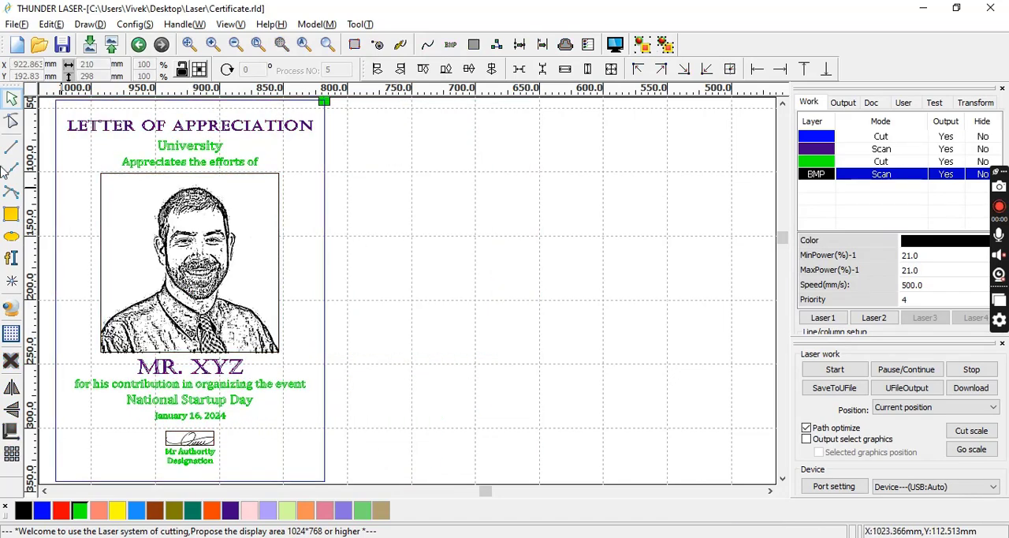
Draw a rectangle in the empty space beside the certificate and set its size to 210 × 297 mm.
left_click(11, 214)
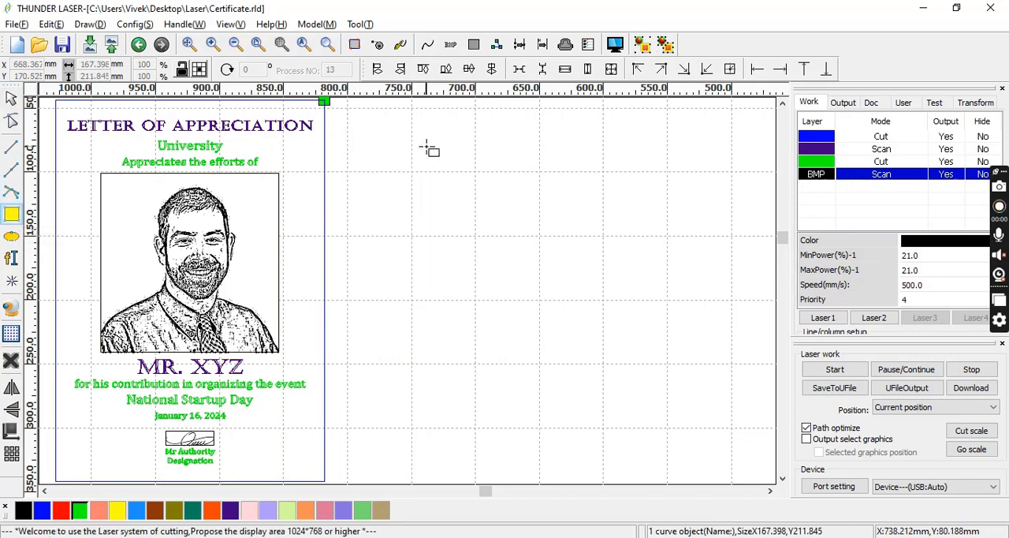
mouse_move(426, 146)
left_mouse_down()
mouse_move(545, 349)
mouse_move(597, 386)
mouse_move(626, 387)
left_mouse_up()
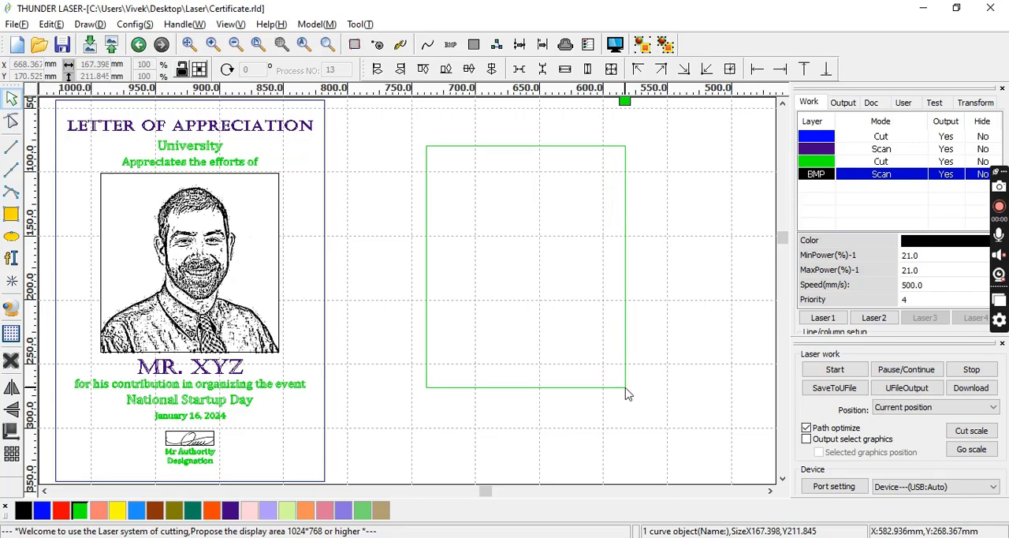
left_click(428, 177)
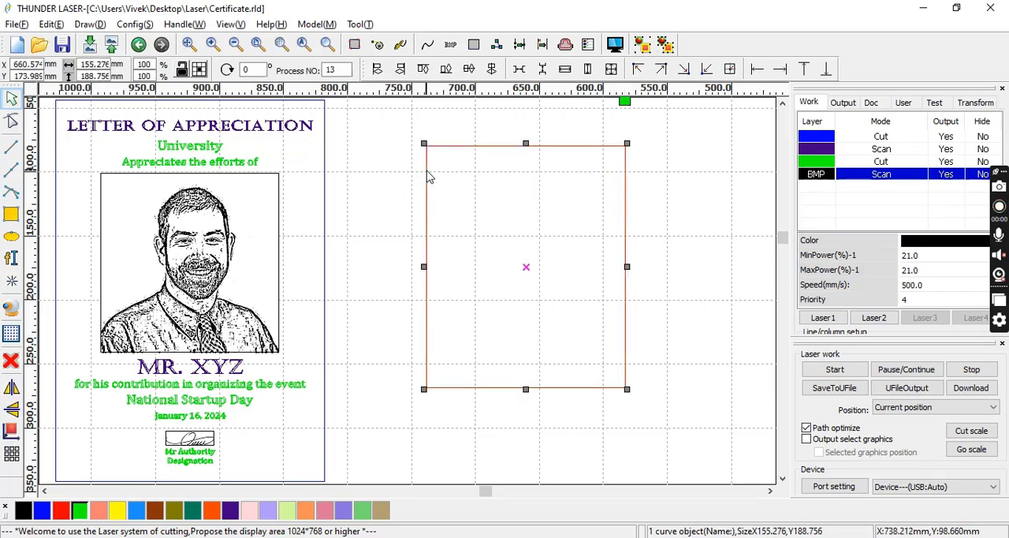
double_click(104, 63)
type("210")
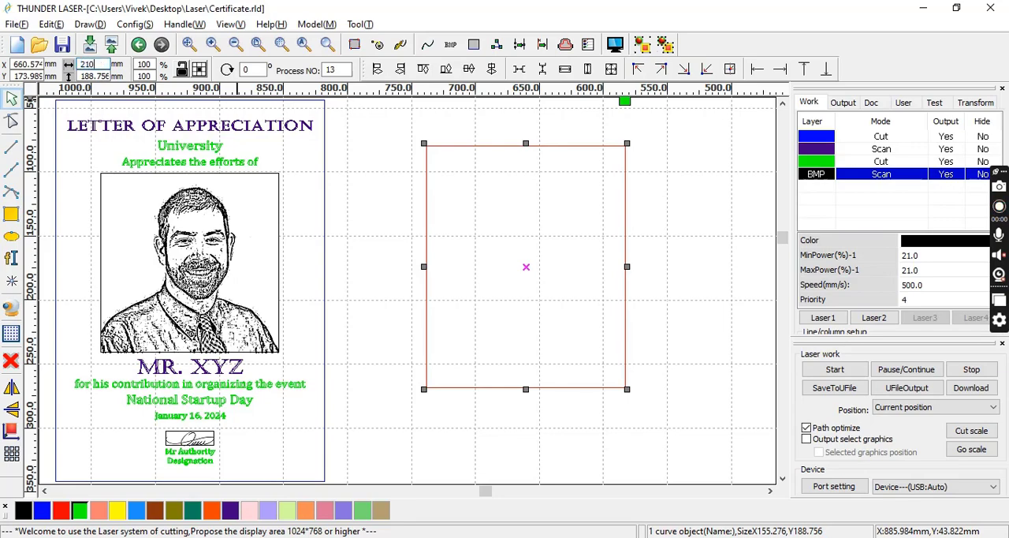
key("Tab")
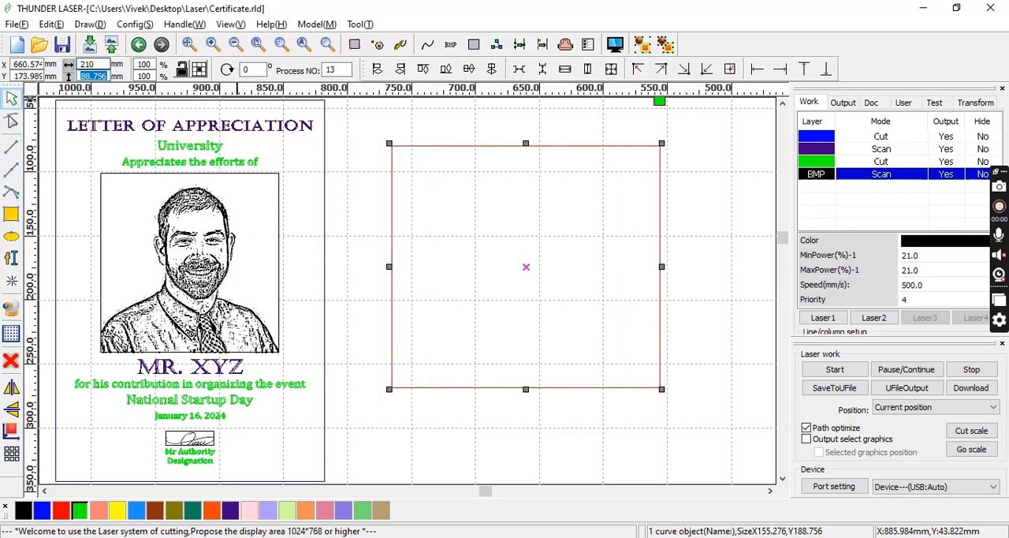
type("297")
left_click(354, 203)
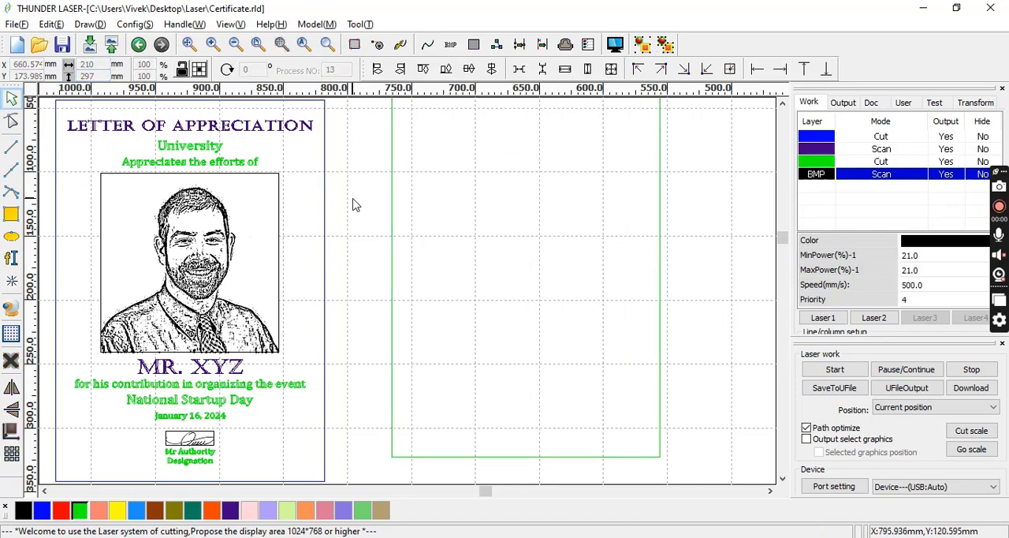
Move the new rectangle level with the existing certificate and assign it to the blue layer.
left_click(393, 280)
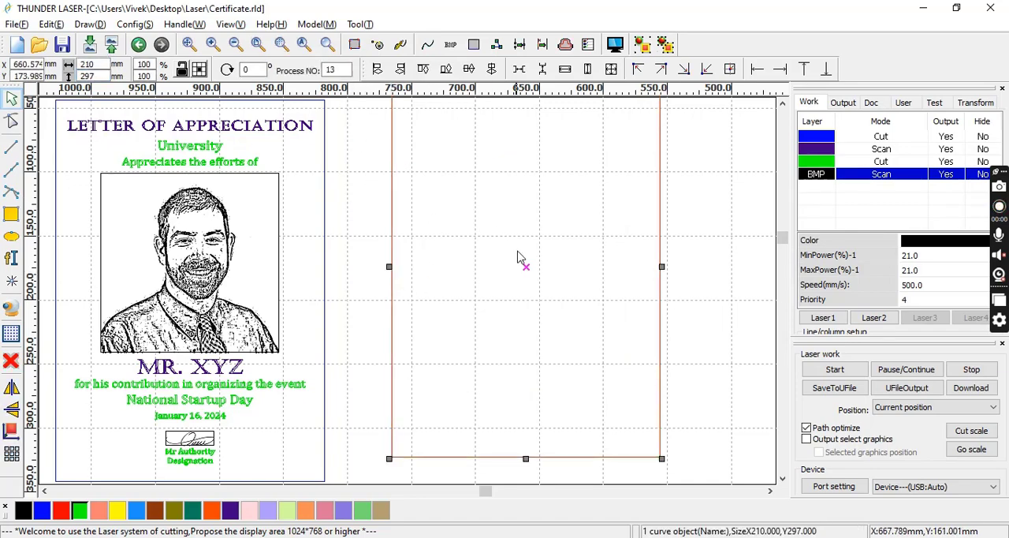
left_click_drag(528, 265, 520, 290)
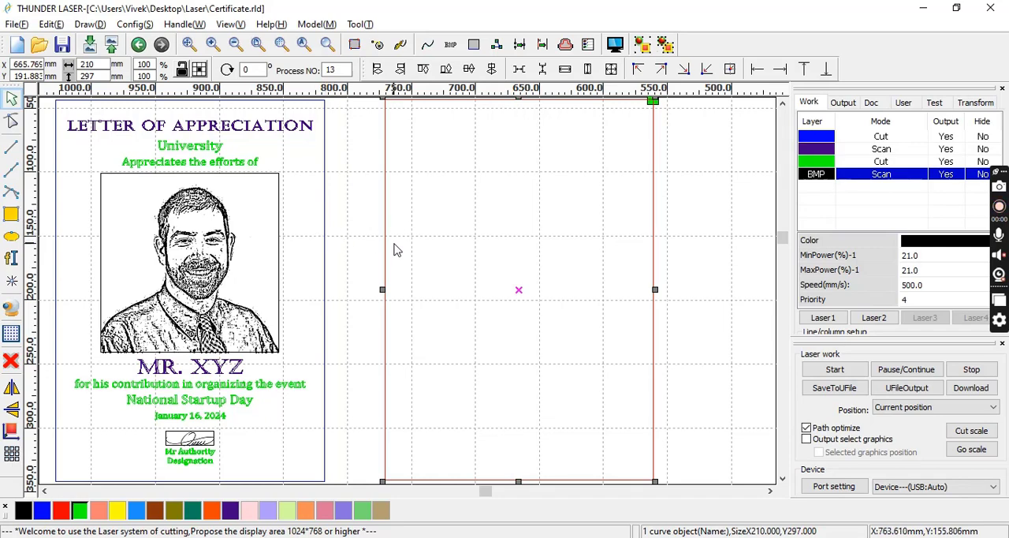
left_click(41, 512)
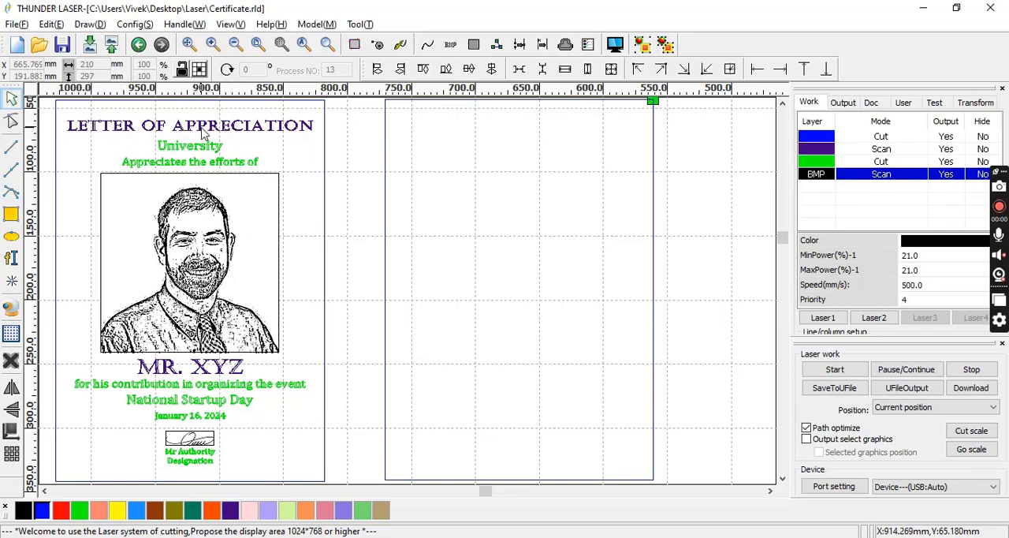
Add the text "LETTER OF APPRECIATION" near the top of the new rectangle in Castellar, 8 mm high.
left_click(12, 260)
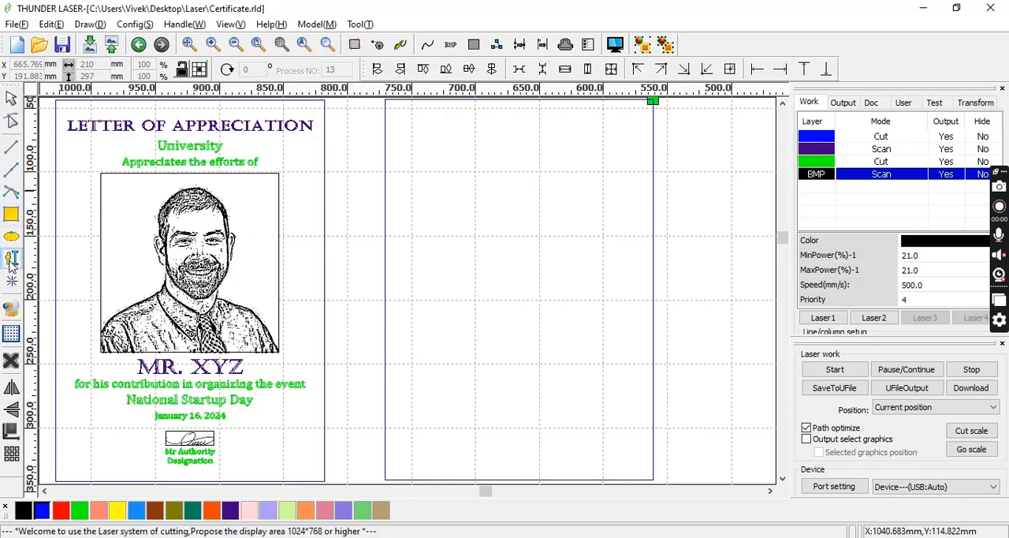
left_click(489, 145)
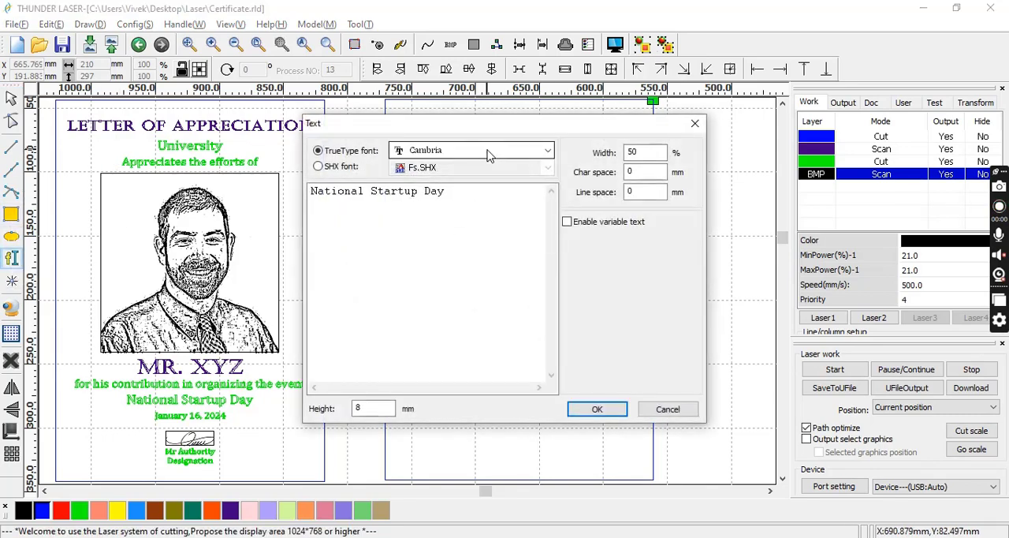
left_click_drag(446, 191, 294, 213)
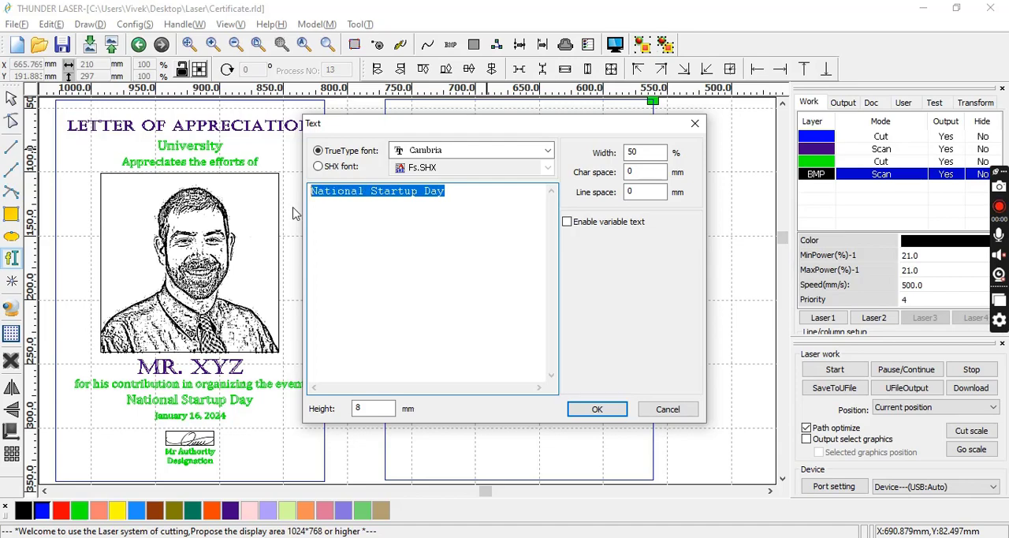
type("LETTER OF APPRECIATION")
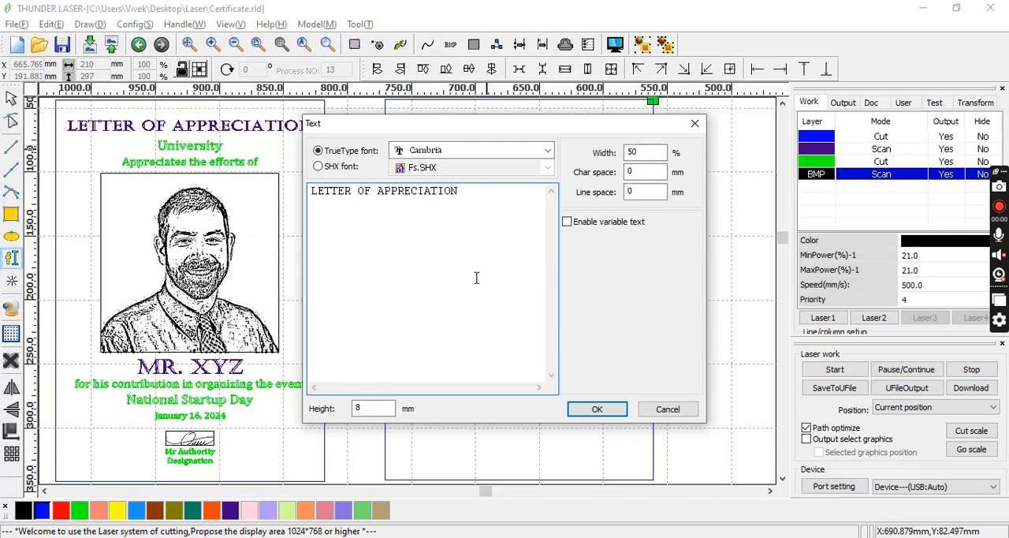
left_click(508, 151)
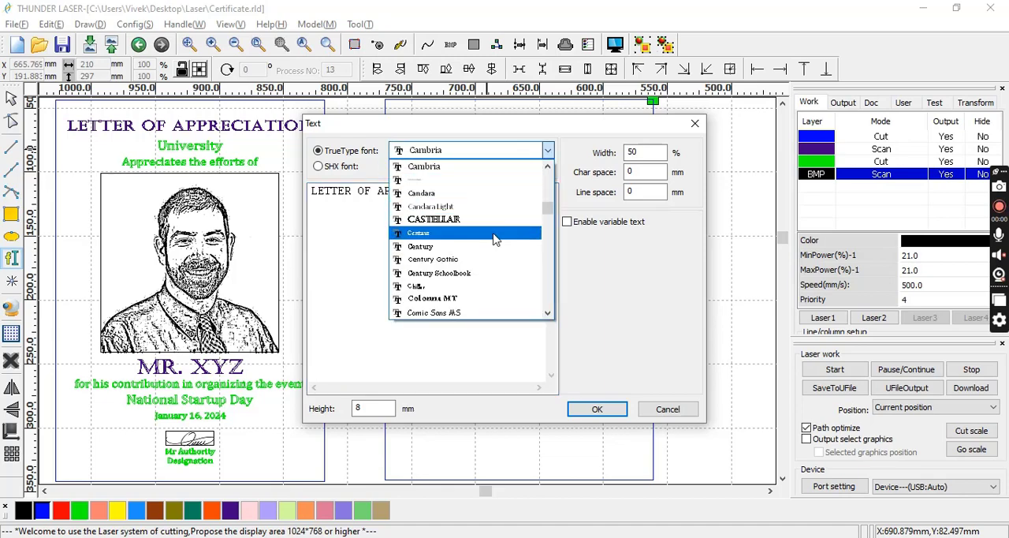
left_click(495, 221)
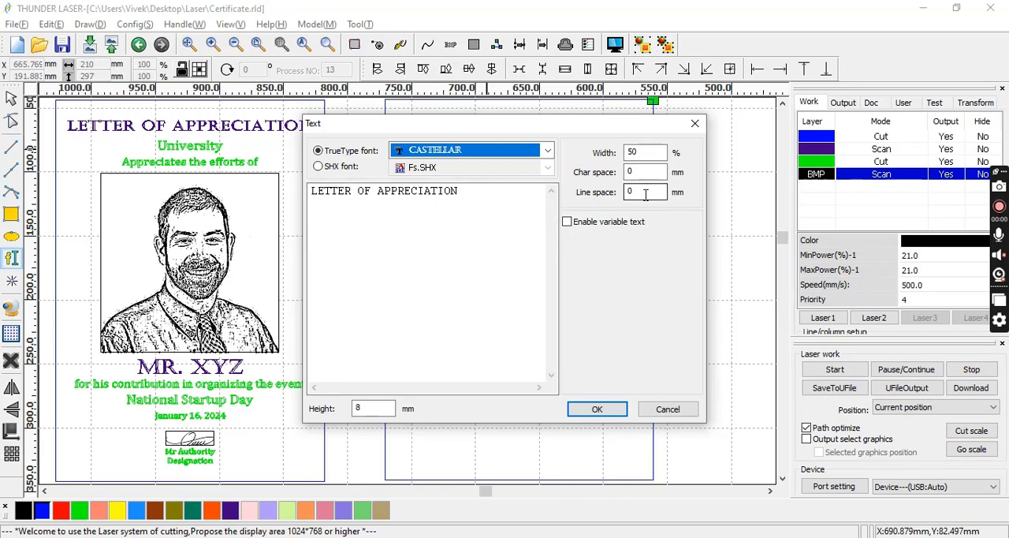
left_click(598, 407)
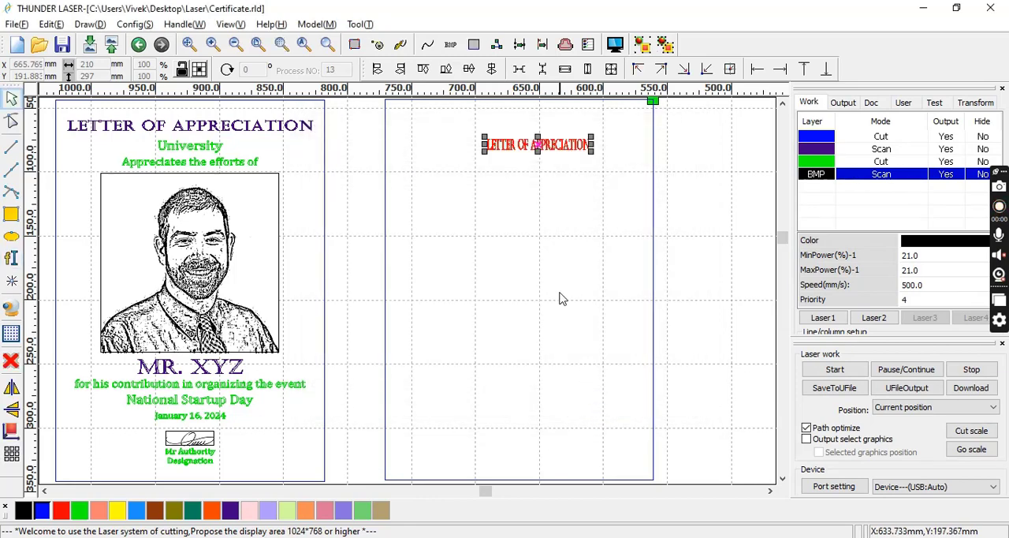
Resize the new heading to about 168 × 10.4 mm and centre it near the rectangle's upper edge.
left_click(570, 193)
left_click(513, 144)
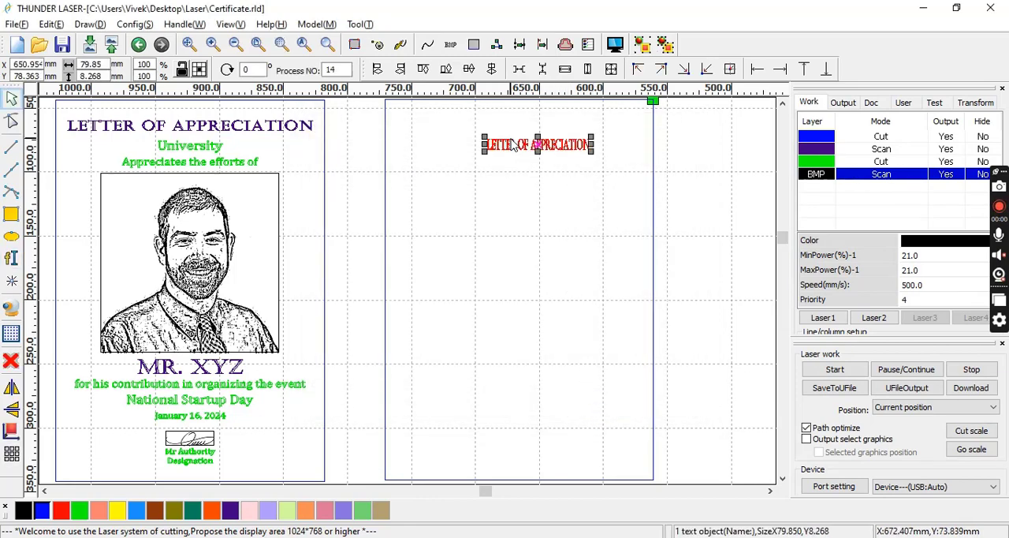
left_click_drag(484, 151, 408, 167)
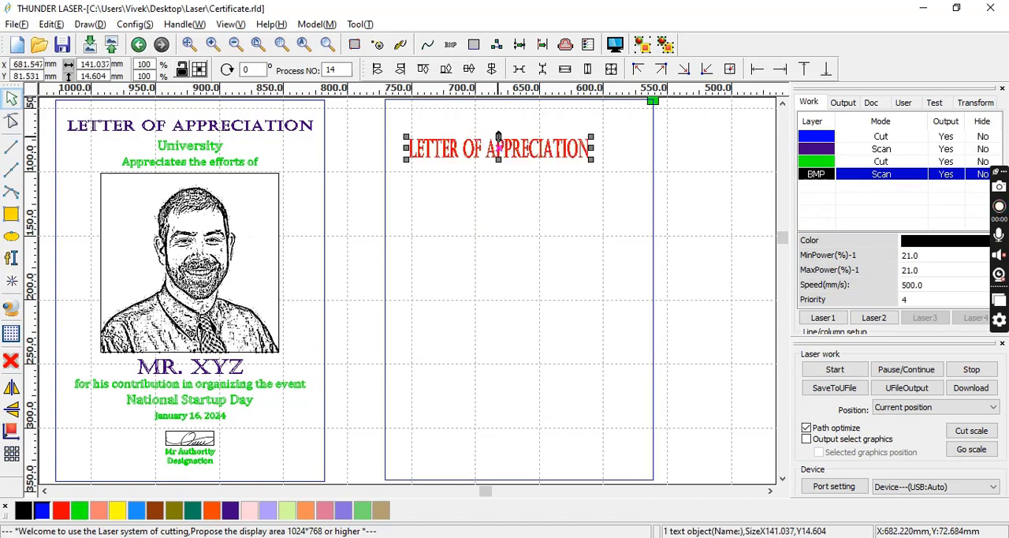
left_click_drag(499, 135, 499, 148)
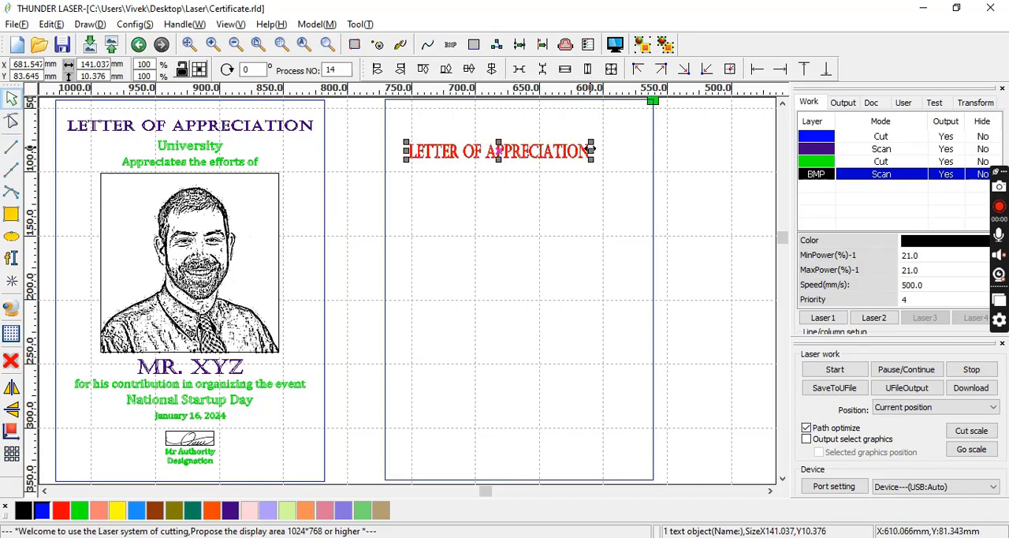
left_click_drag(590, 150, 624, 150)
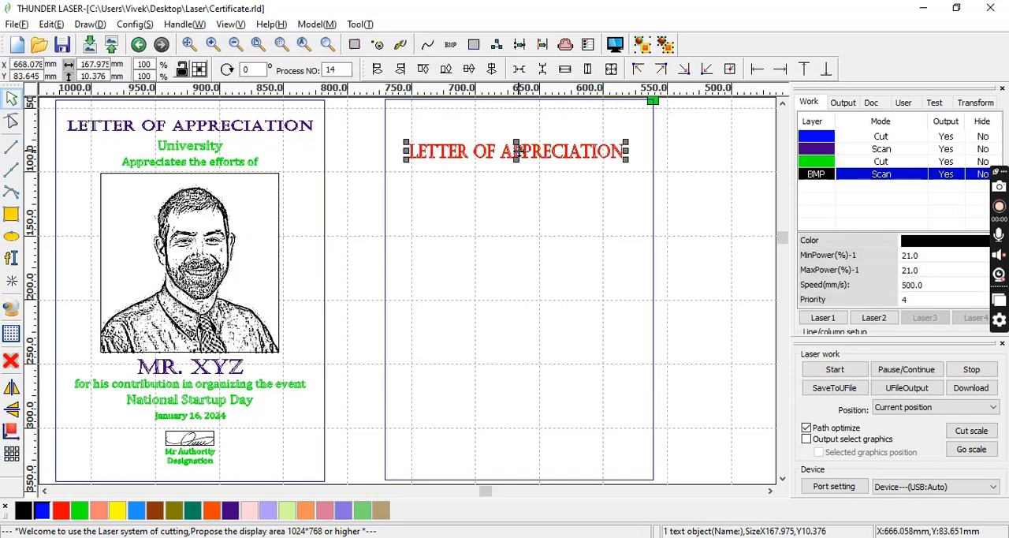
left_click_drag(517, 150, 526, 126)
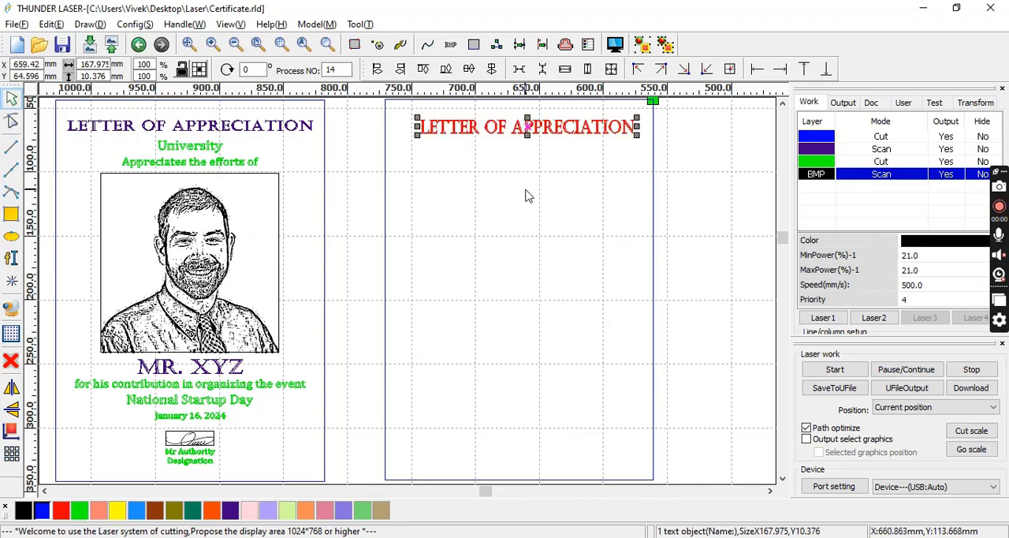
left_click(526, 196)
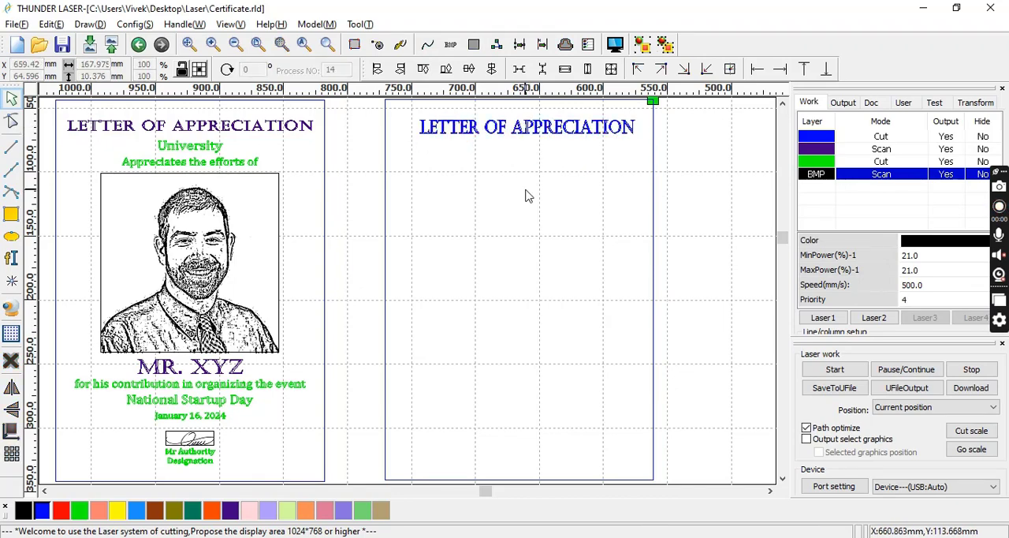
Add the text "Uniersity" below the new heading in Castellar, 8 mm high, and widen it to about 78 mm.
left_click(11, 255)
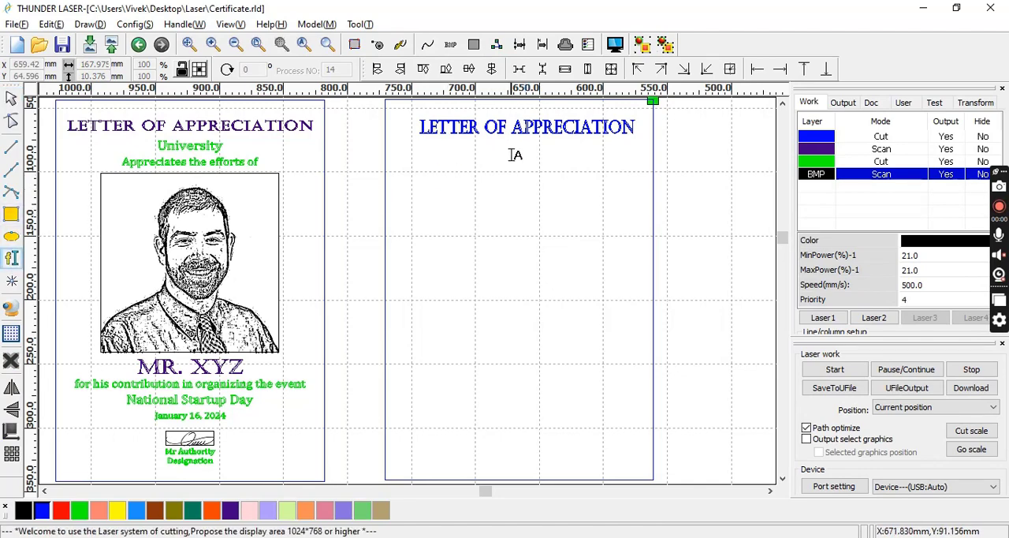
left_click(514, 155)
left_click_drag(481, 194, 286, 204)
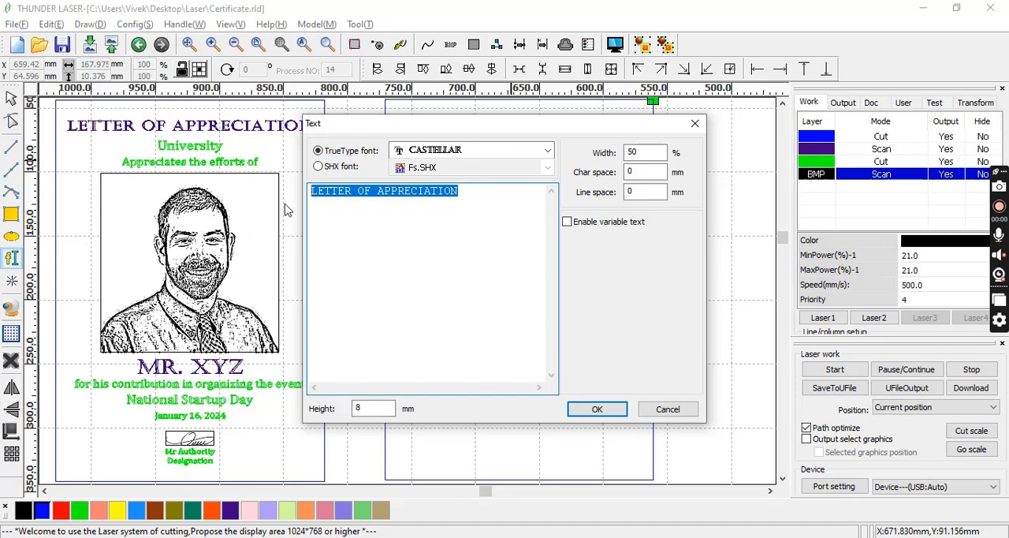
type("u")
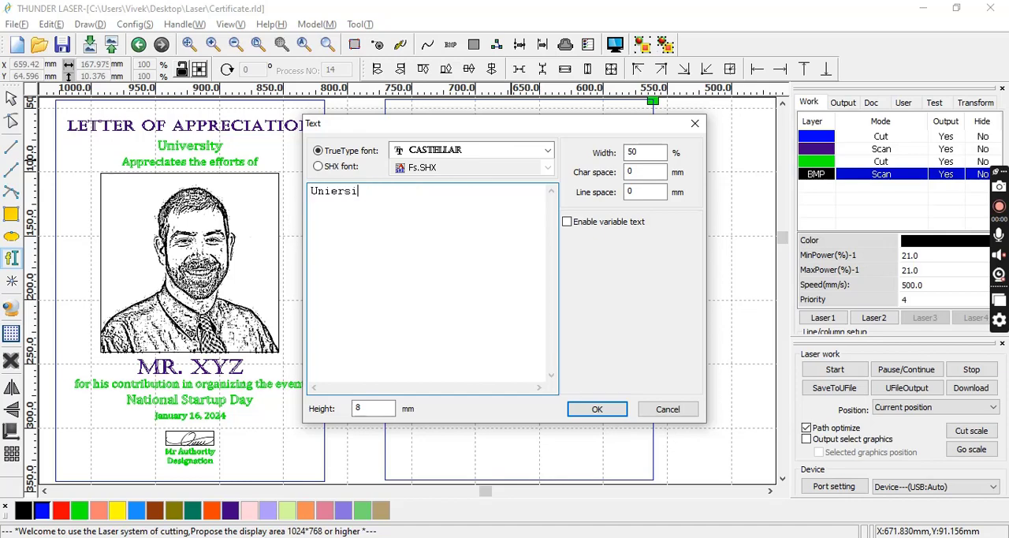
left_click(595, 410)
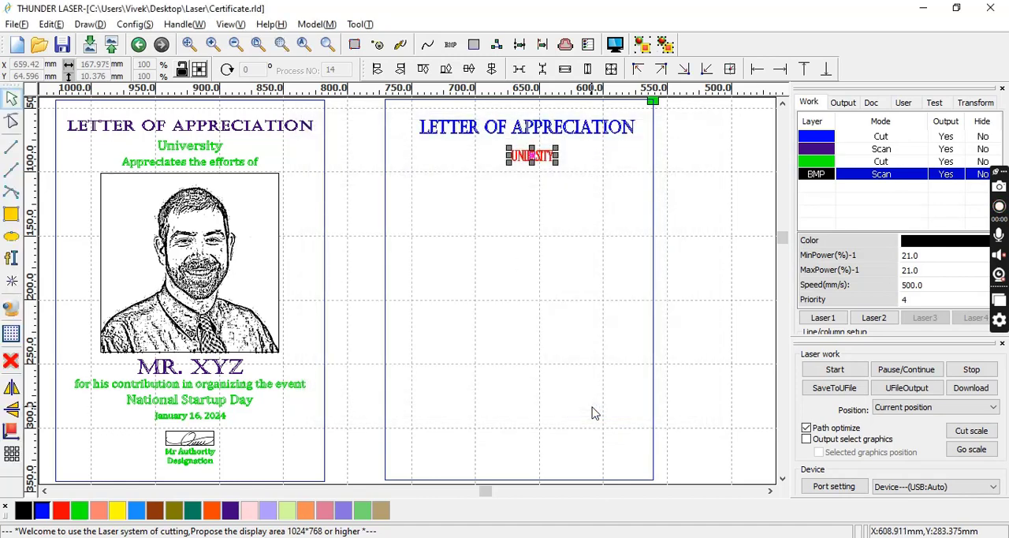
left_click_drag(508, 155, 449, 157)
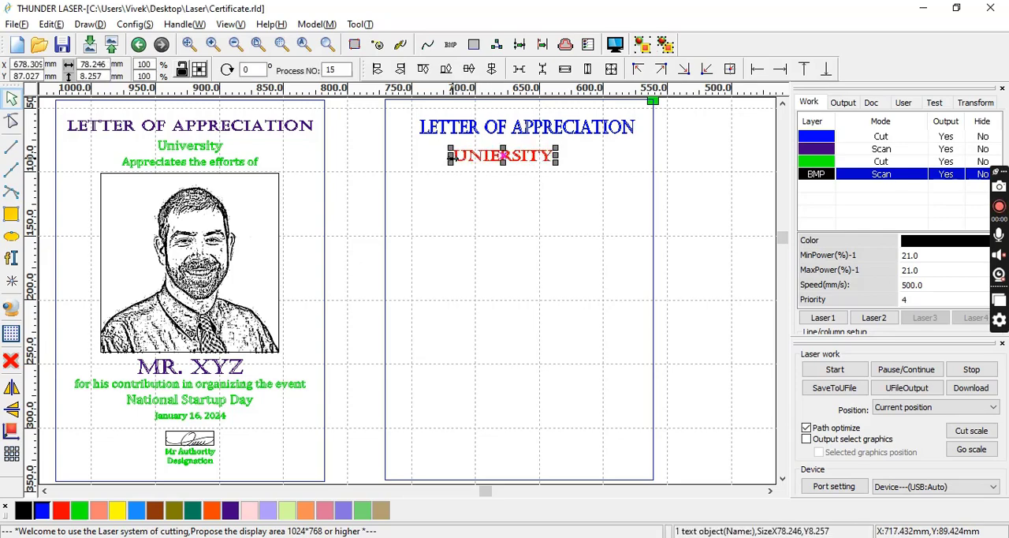
Change the font of the "Uniersity" text to Cambria and reselect the text.
double_click(478, 160)
left_click(479, 157)
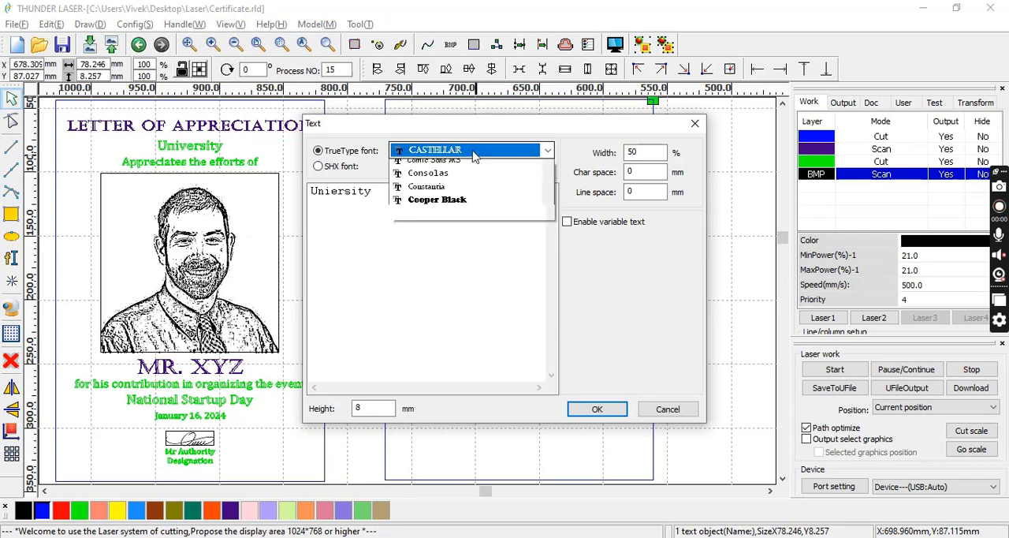
scroll(473, 154, "up", 4)
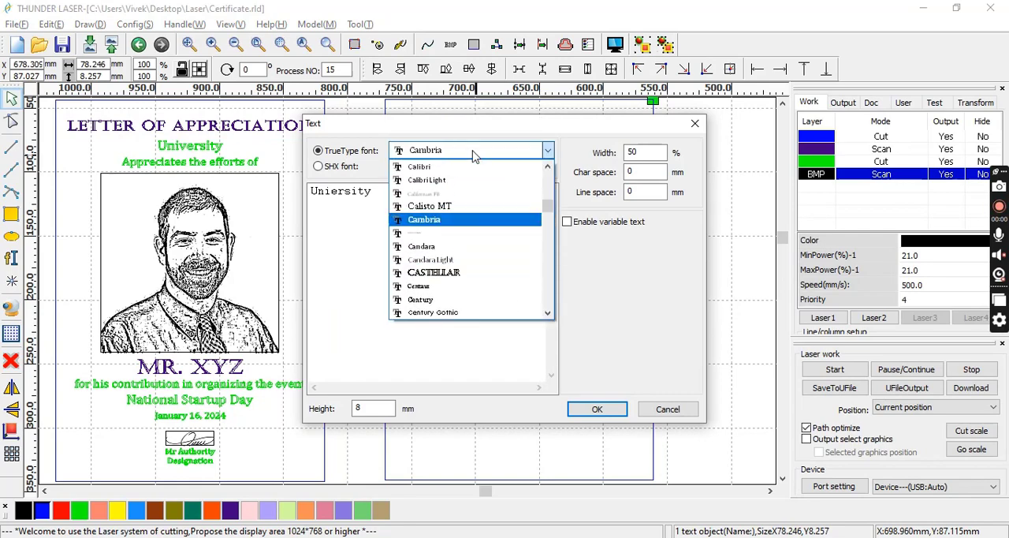
left_click(473, 155)
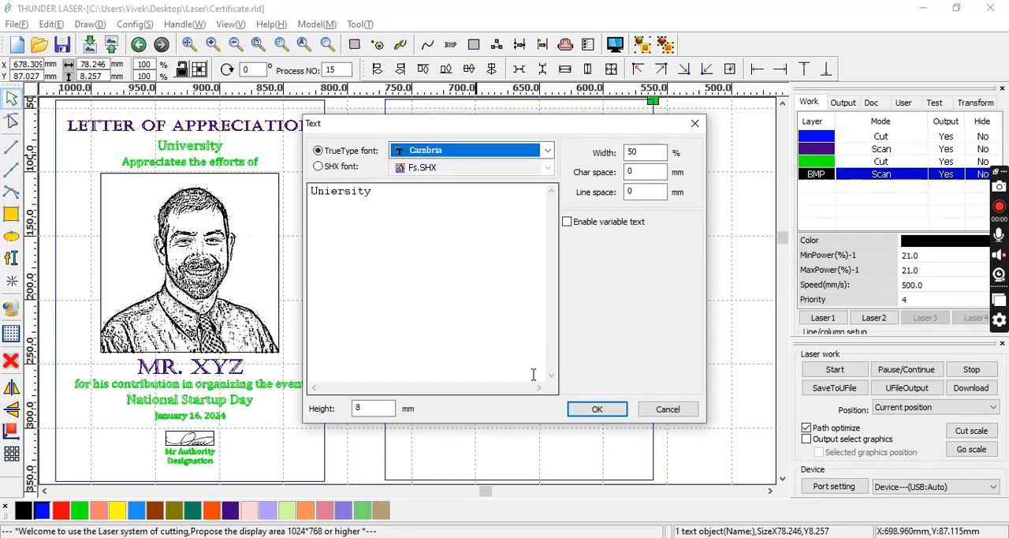
left_click(597, 409)
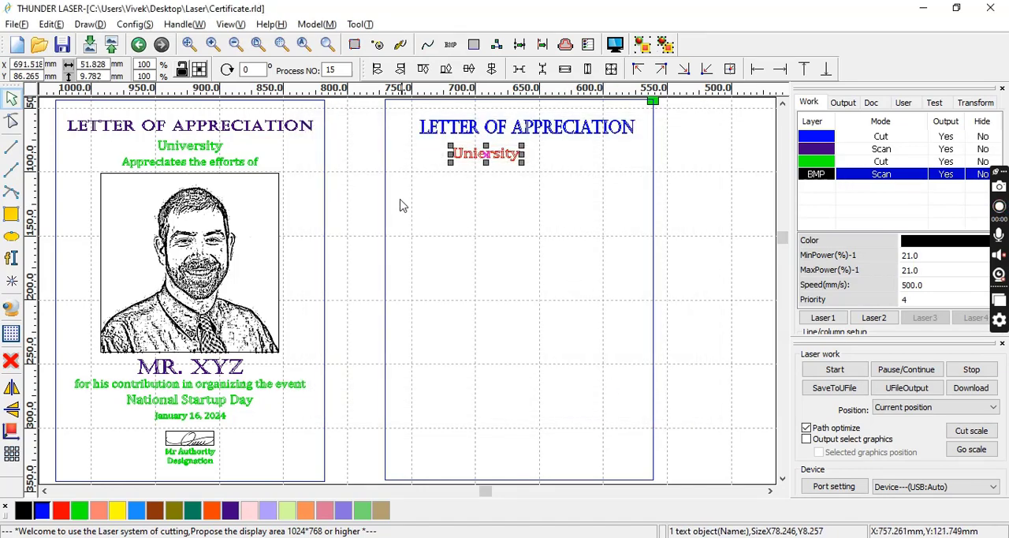
left_click(448, 180)
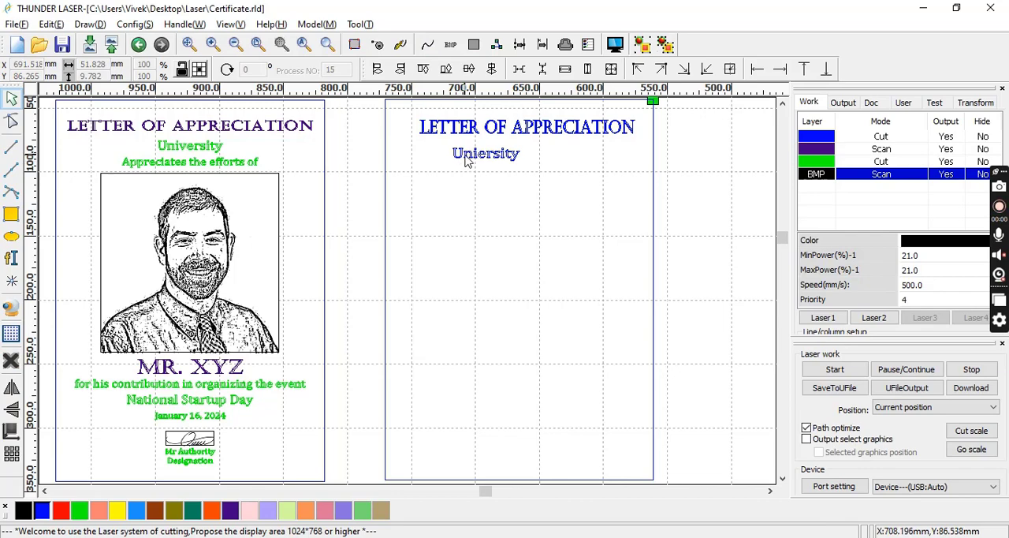
left_click(467, 161)
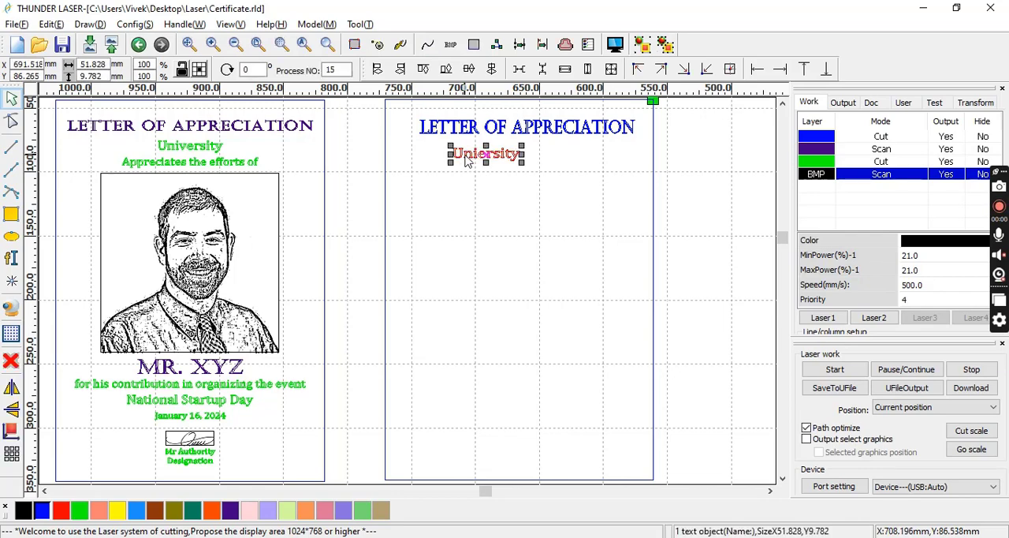
Paste a copy of the "Uniersity" text below the existing one and change its wording to "Appreciates the efforts of".
left_click(454, 175)
key("ctrl+v")
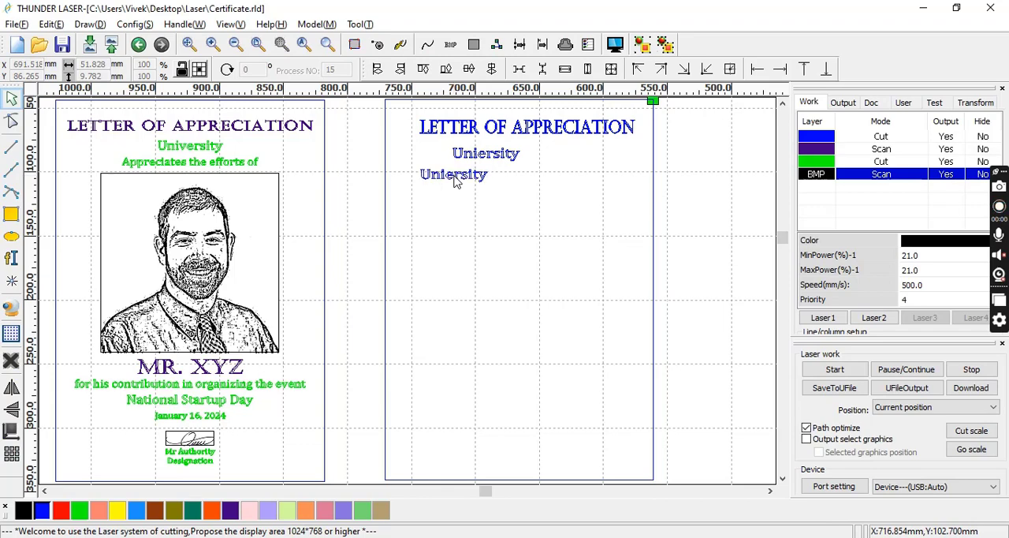
double_click(460, 175)
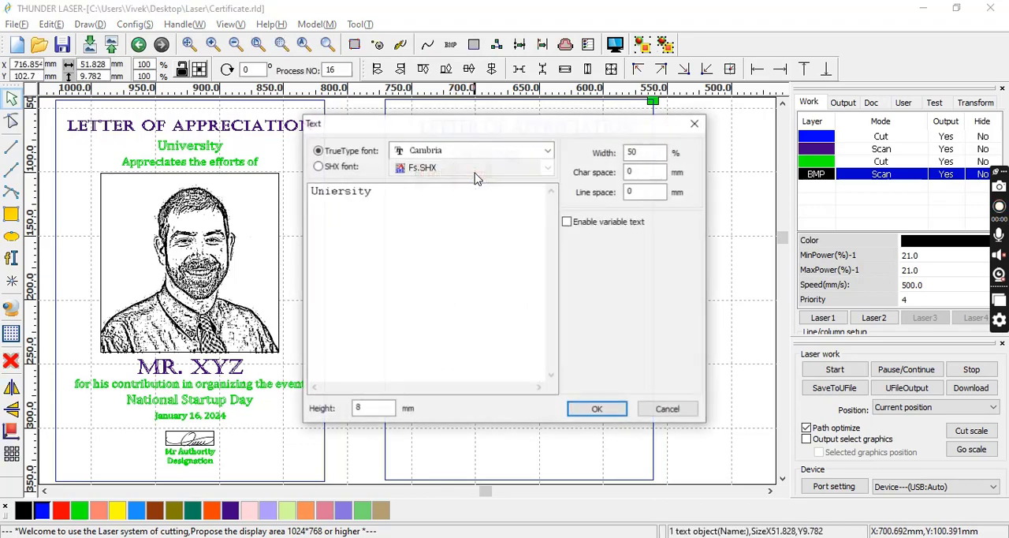
left_click_drag(446, 194, 287, 203)
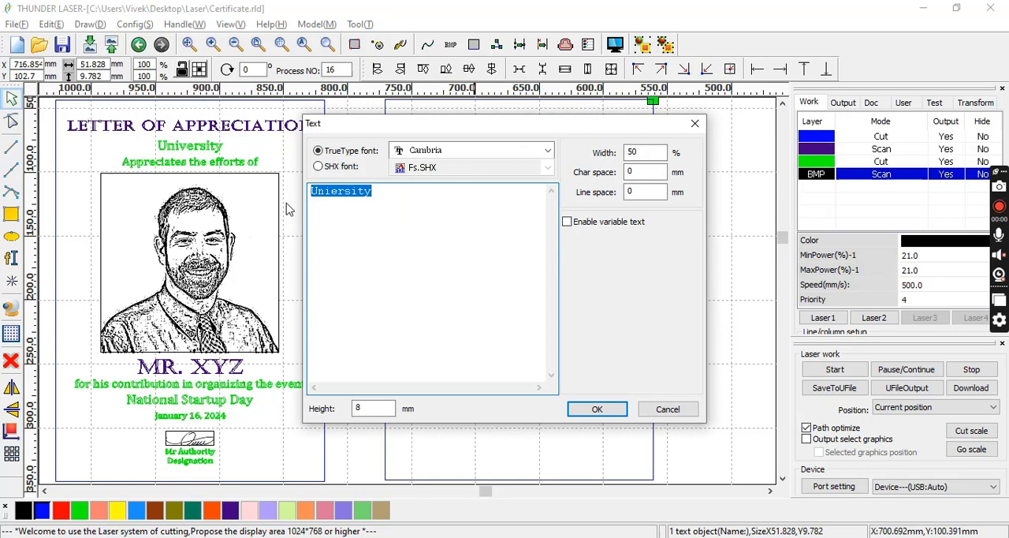
type("Appreciates the efforts of")
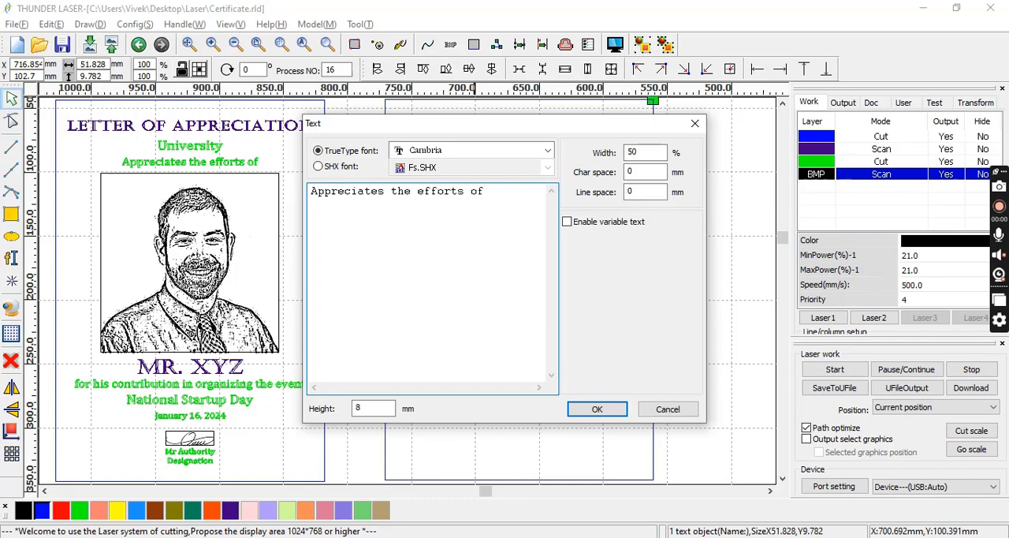
left_click(597, 408)
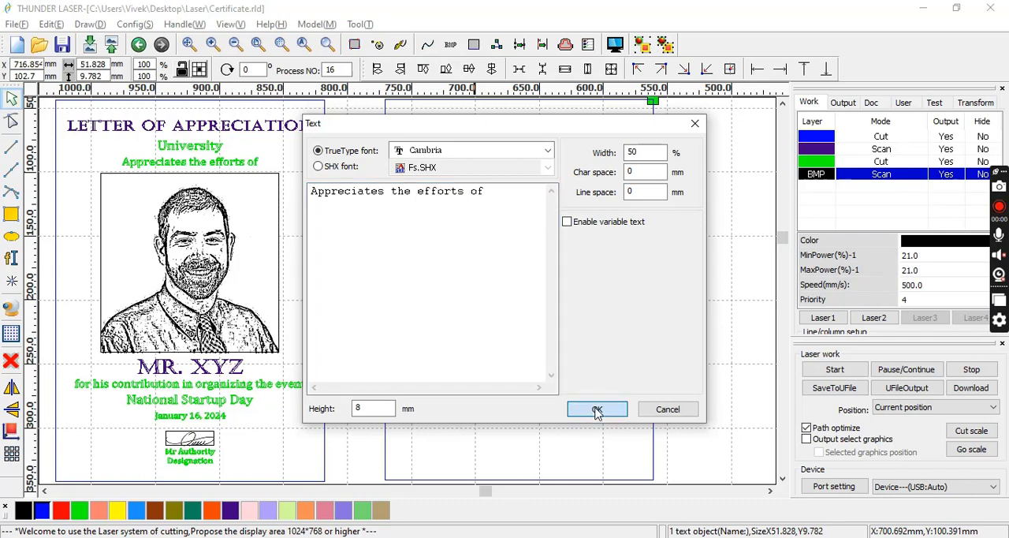
left_click(528, 252)
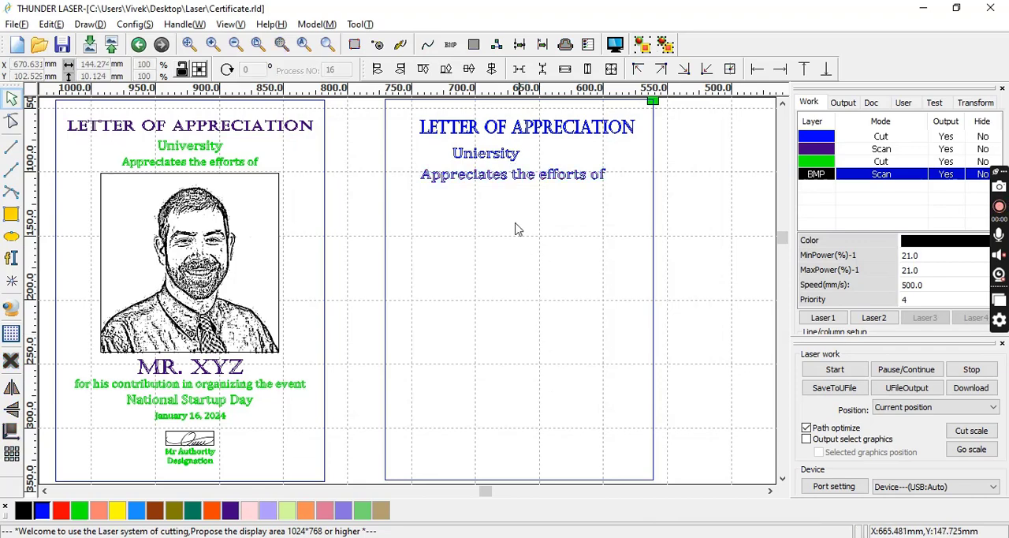
Copy the "Appreciates the efforts of" text to the lower part of the new rectangle and reword it as "for his contribution in organizing the event".
left_click(479, 182)
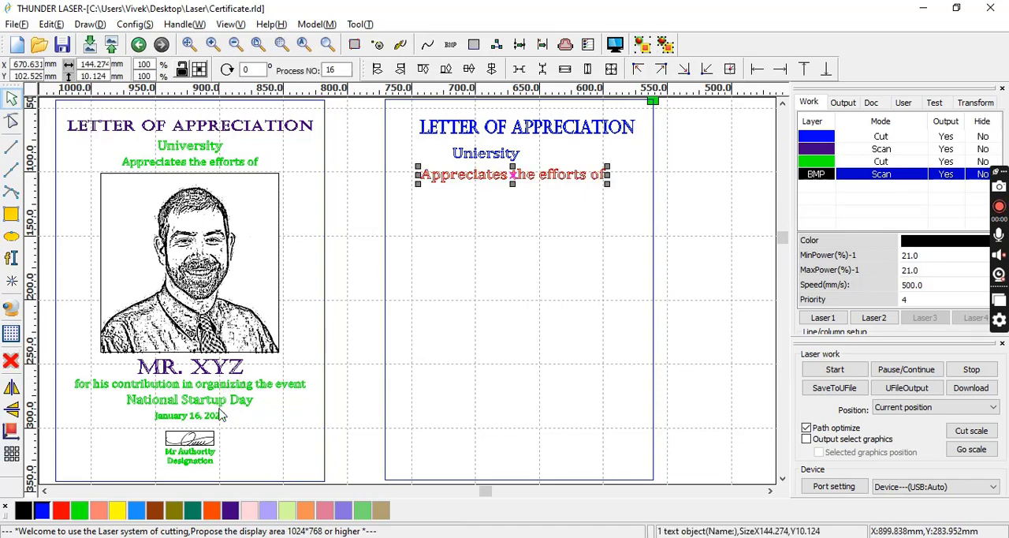
left_click(514, 394)
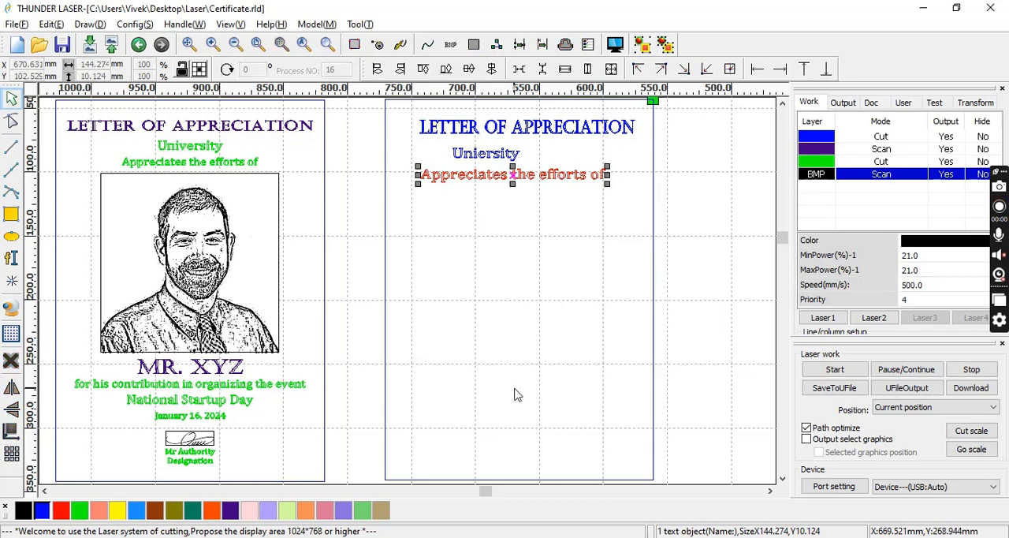
type("Appreciates the efforts of")
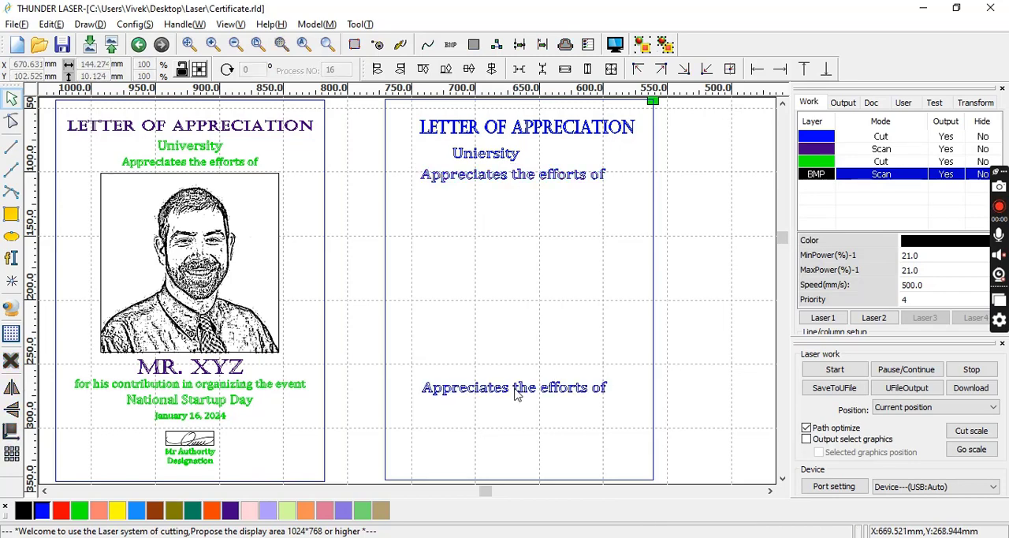
left_click(451, 398)
double_click(451, 398)
left_click_drag(513, 261, 288, 229)
key("ctrl+c")
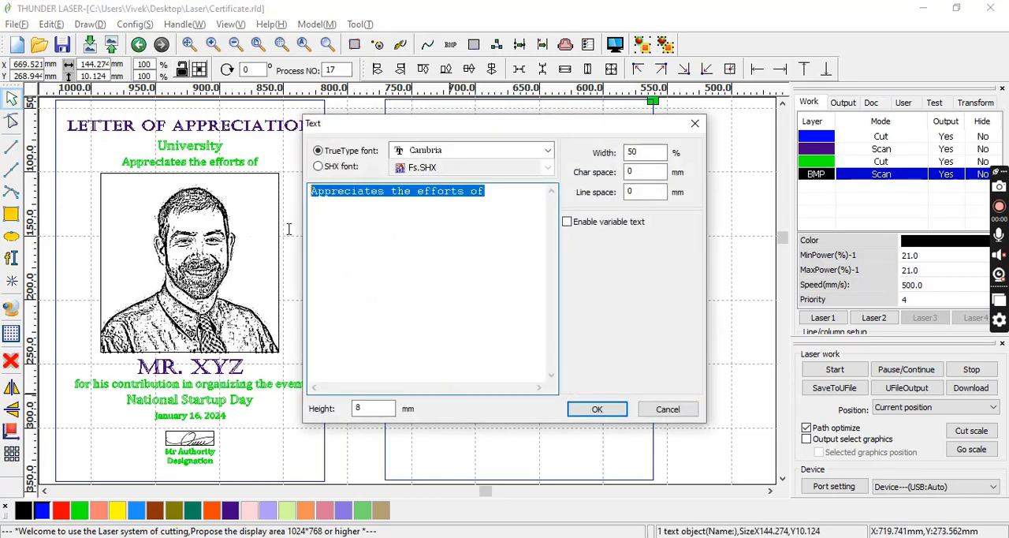
type("for")
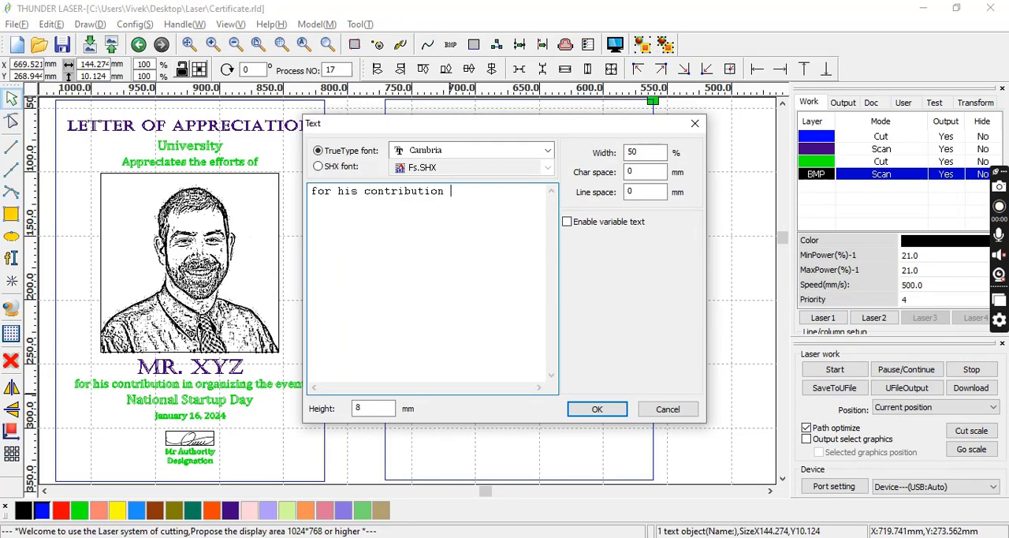
type("his contribution in organizin")
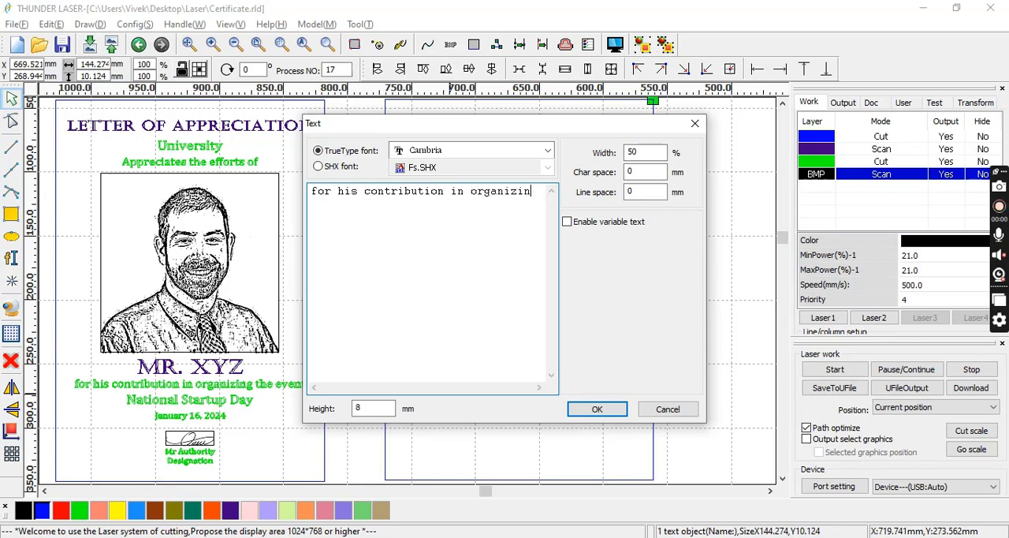
type("g the event")
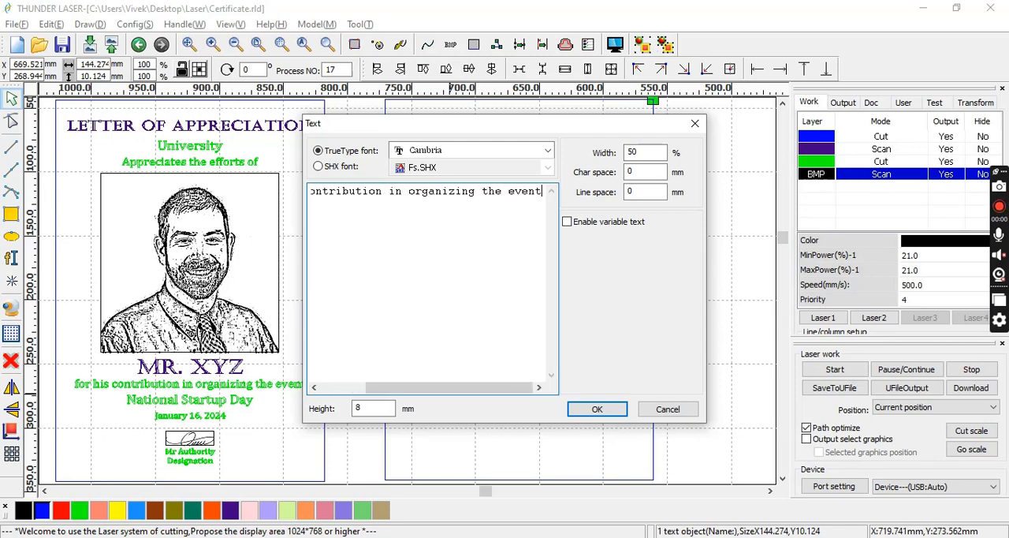
left_click(604, 410)
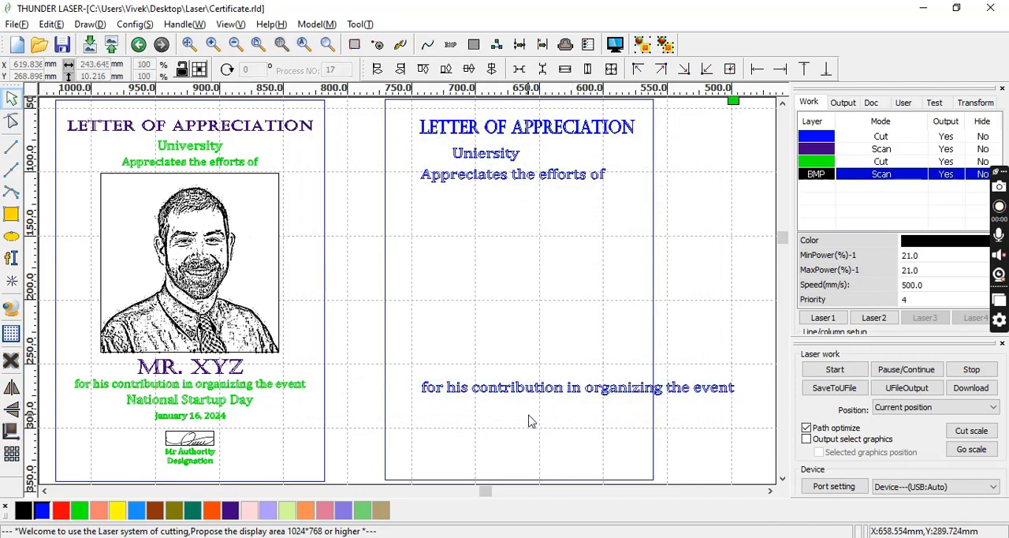
Paste another text copy below the contribution line and change its wording to "National Startup Day".
key("ctrl+v")
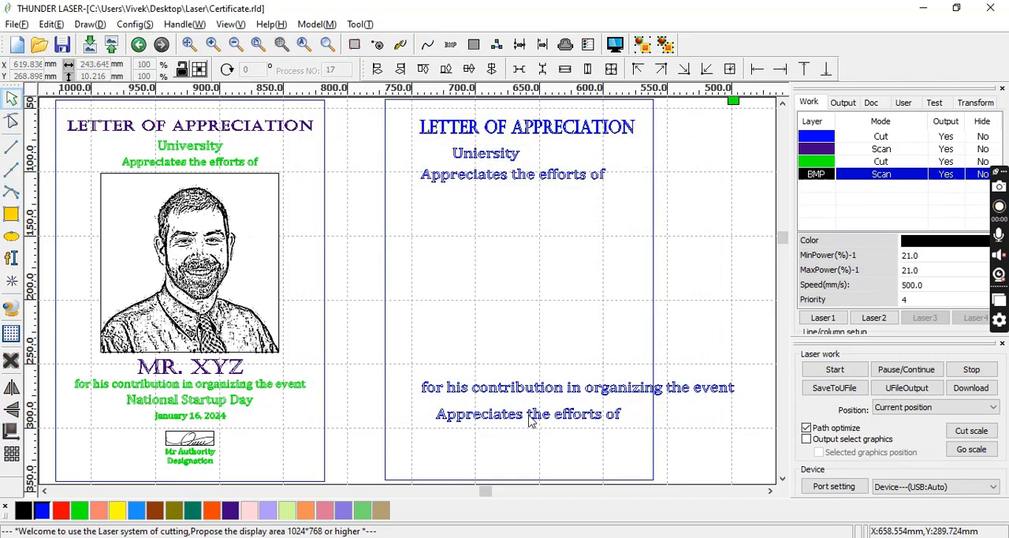
double_click(497, 423)
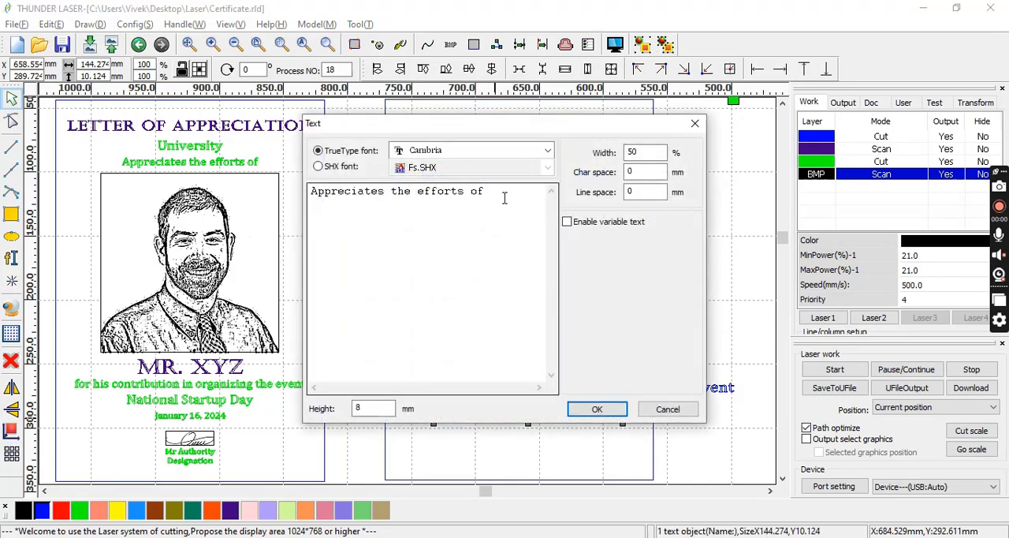
left_click_drag(505, 198, 200, 184)
key("ctrl+c")
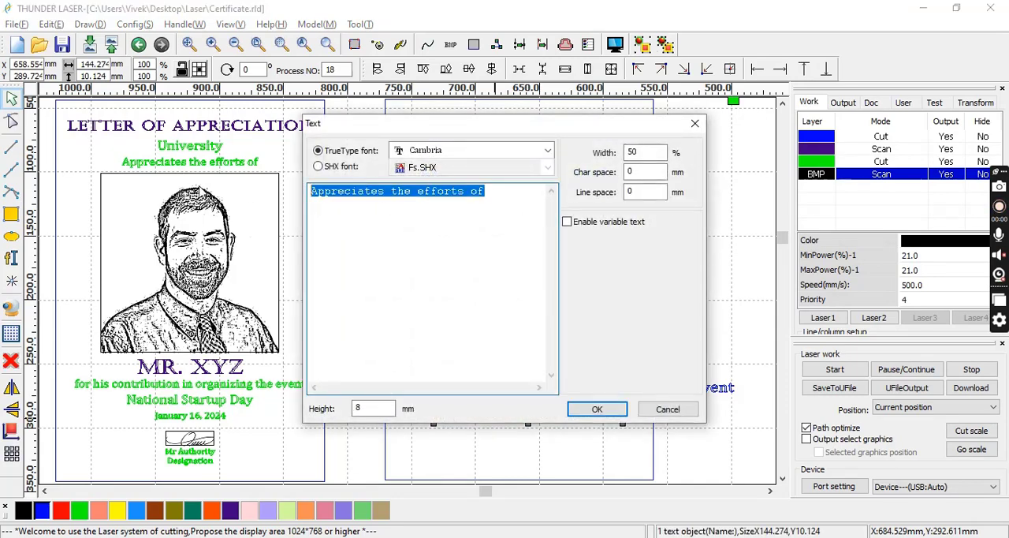
type("National Startup Day")
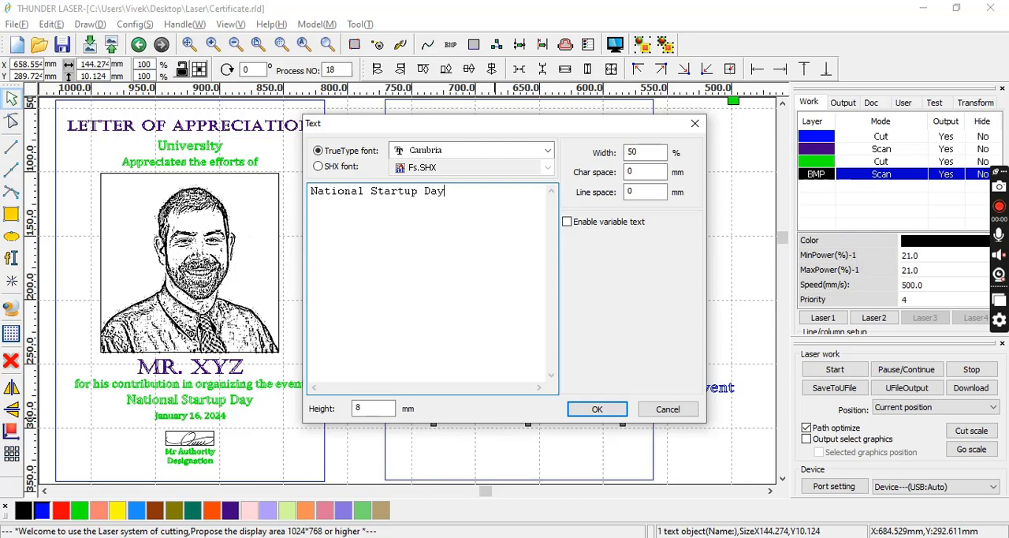
left_click(596, 409)
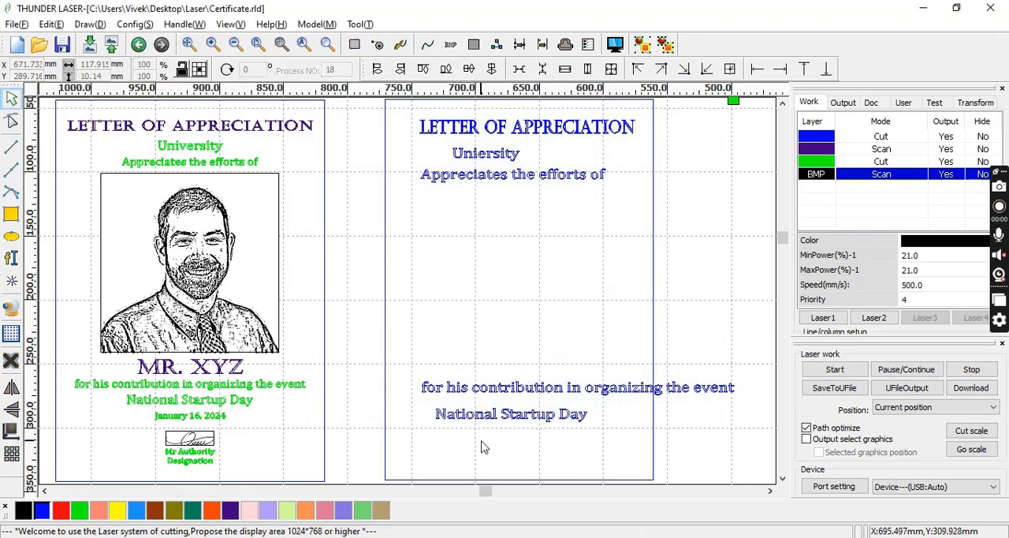
Paste another text copy below "National Startup Day" and change its wording to "January 16, 2024".
key("ctrl+v")
double_click(434, 443)
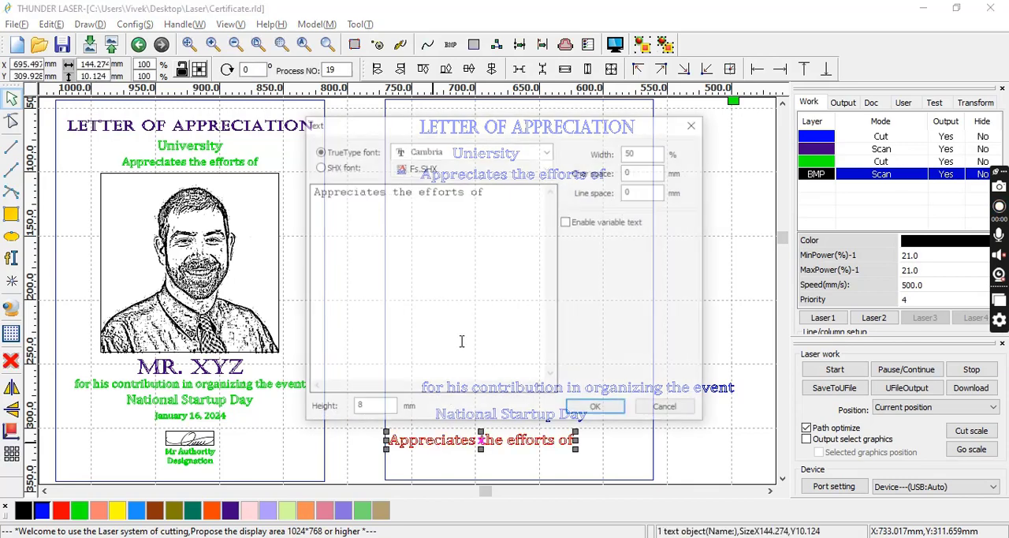
left_click_drag(504, 192, 241, 196)
type("J")
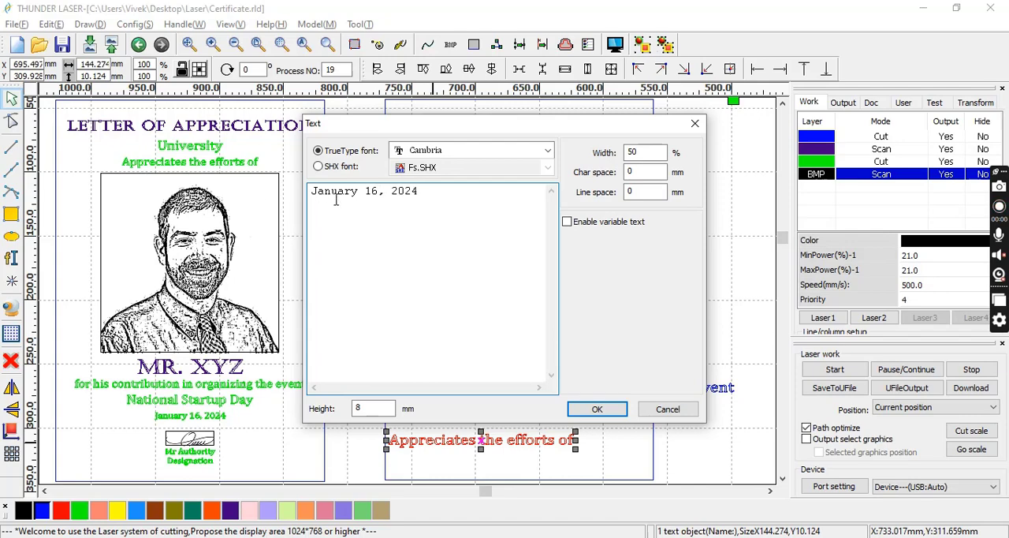
type("anuary 16, 2024")
left_click(596, 408)
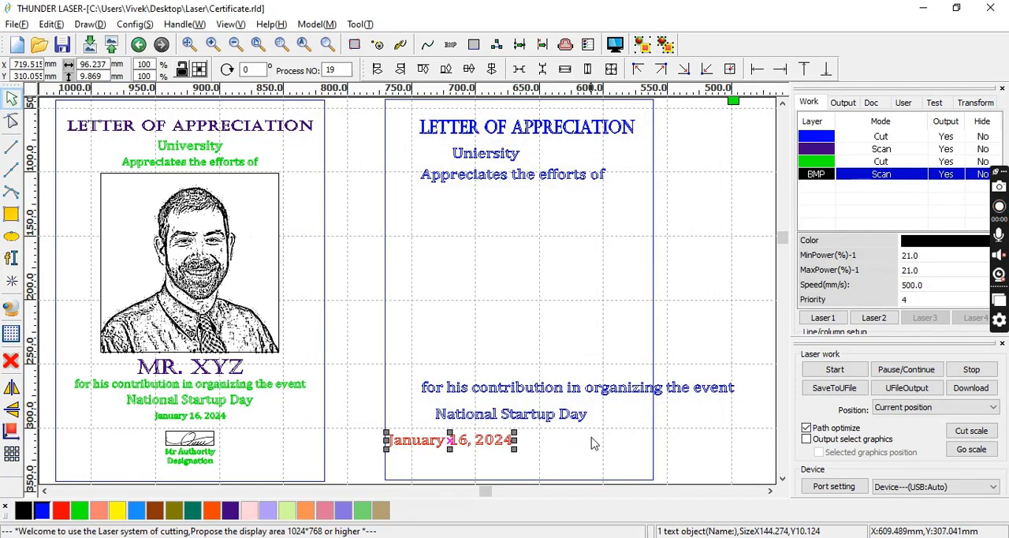
left_click(592, 442)
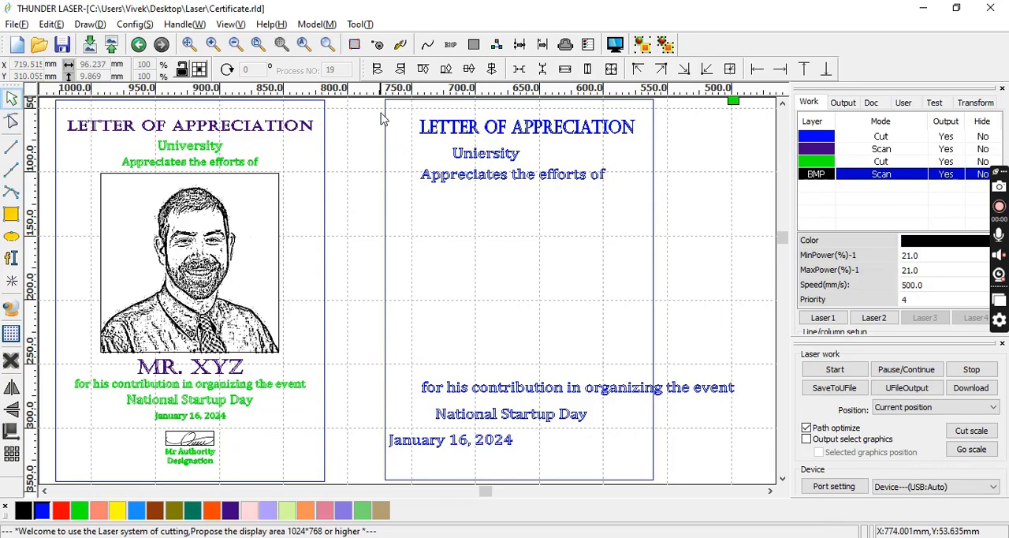
Centre the new rectangle and all its text lines on a common vertical axis, and shift them right until clear of the original certificate.
left_click_drag(380, 98, 759, 536)
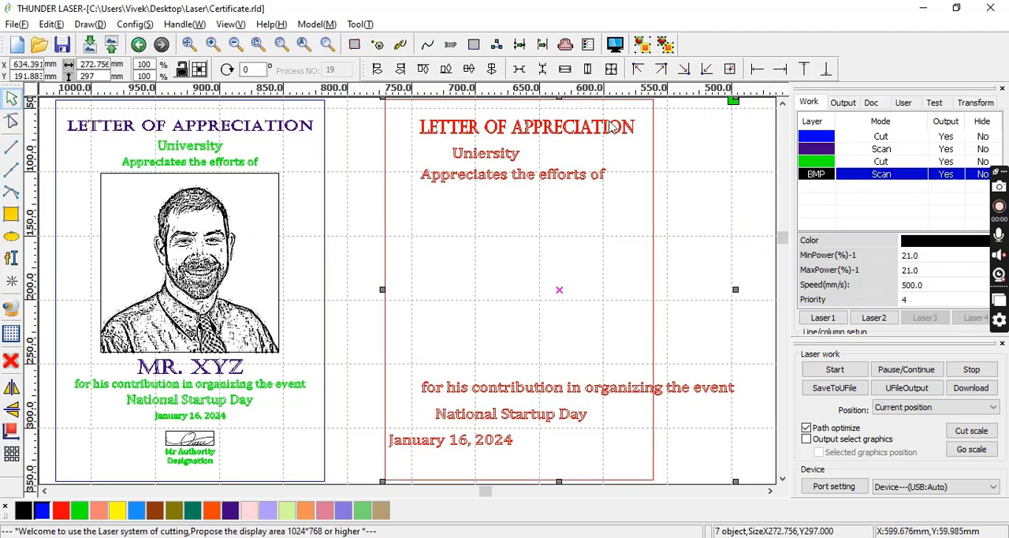
left_click(491, 71)
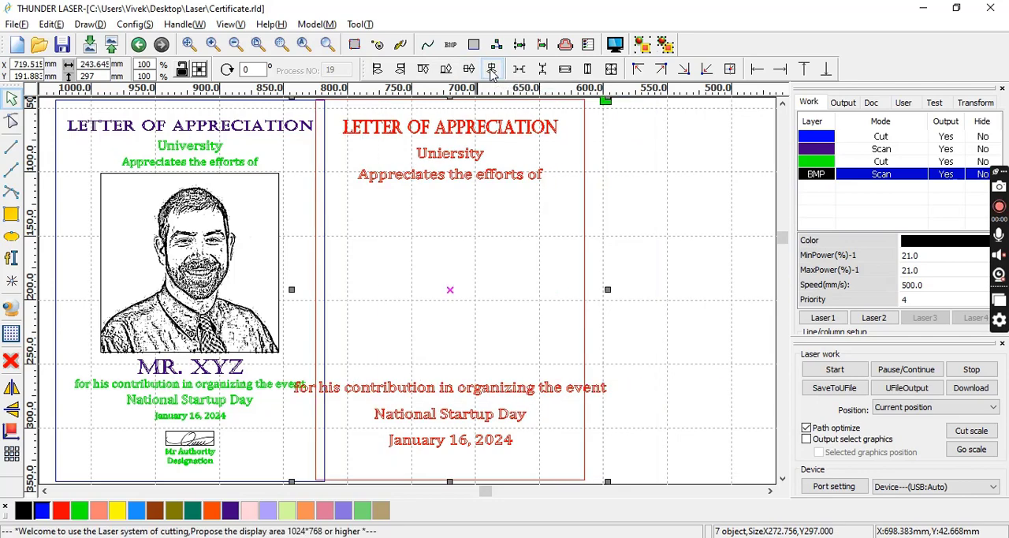
key("Right")
key("Right")
key("Right")
key("Right")
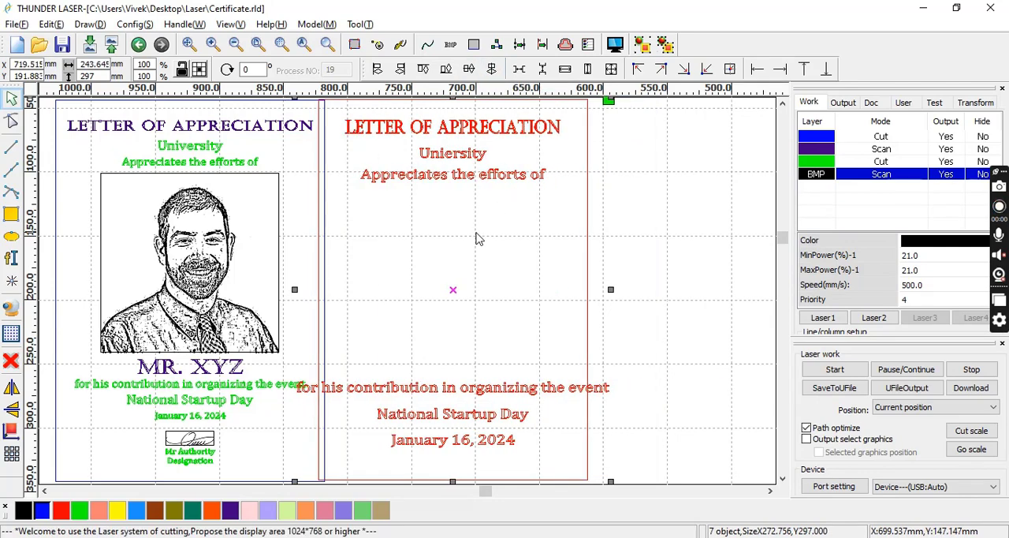
key("Right")
key("Right")
key("Right")
key("Right")
key("Right")
key("Right")
key("Right")
key("Right")
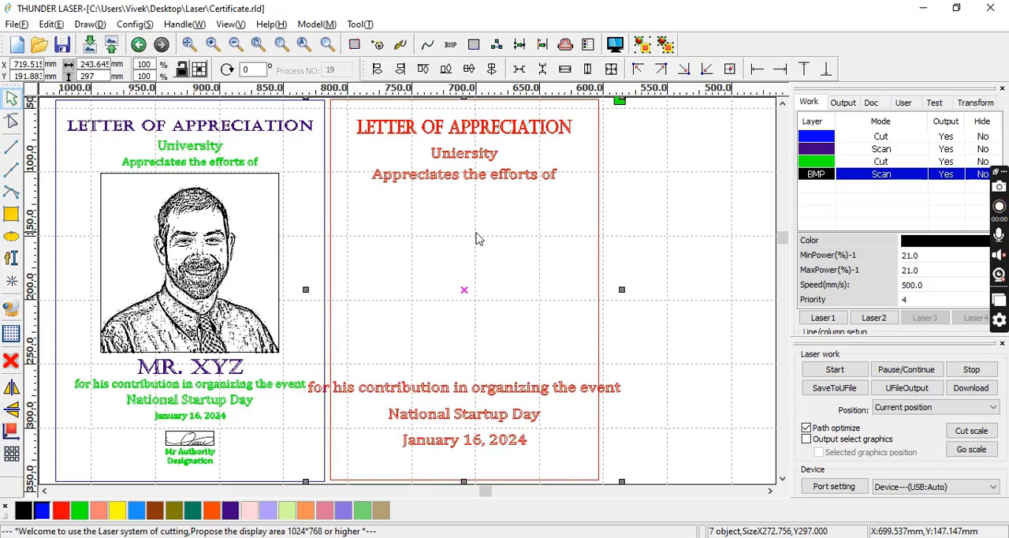
key("Right")
key("Right")
key("Right")
key("Right")
key("Right")
key("Right")
key("Right")
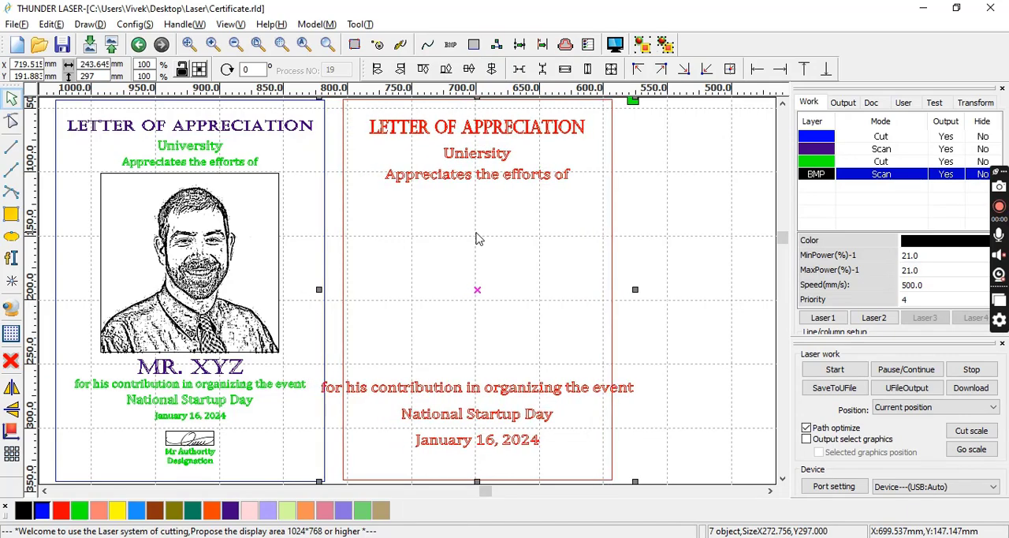
key("Right")
key("Right")
key("Right")
key("Right")
key("Right")
key("Right")
key("Right")
key("Right")
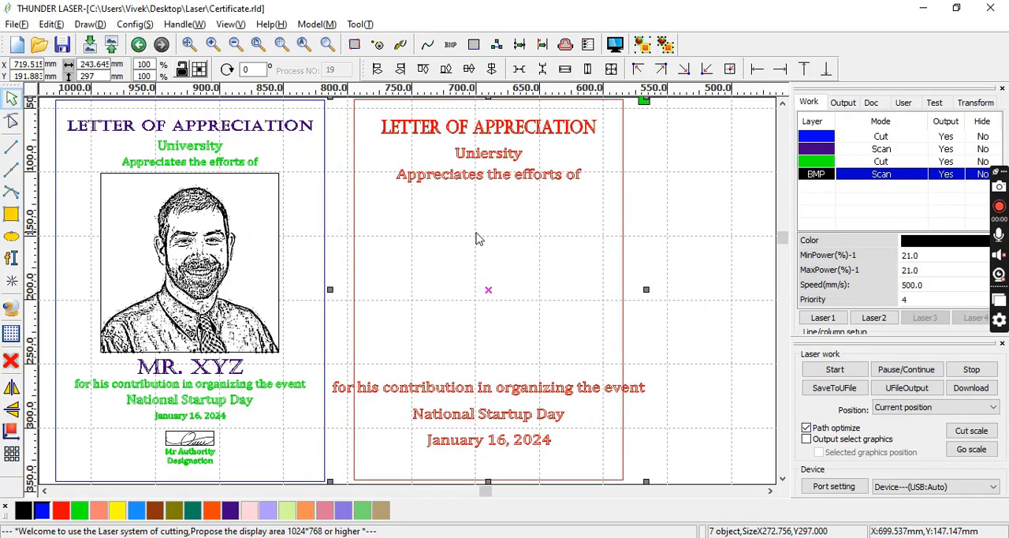
key("Right")
key("Right")
key("Right")
key("Right")
key("Right")
key("Right")
key("Right")
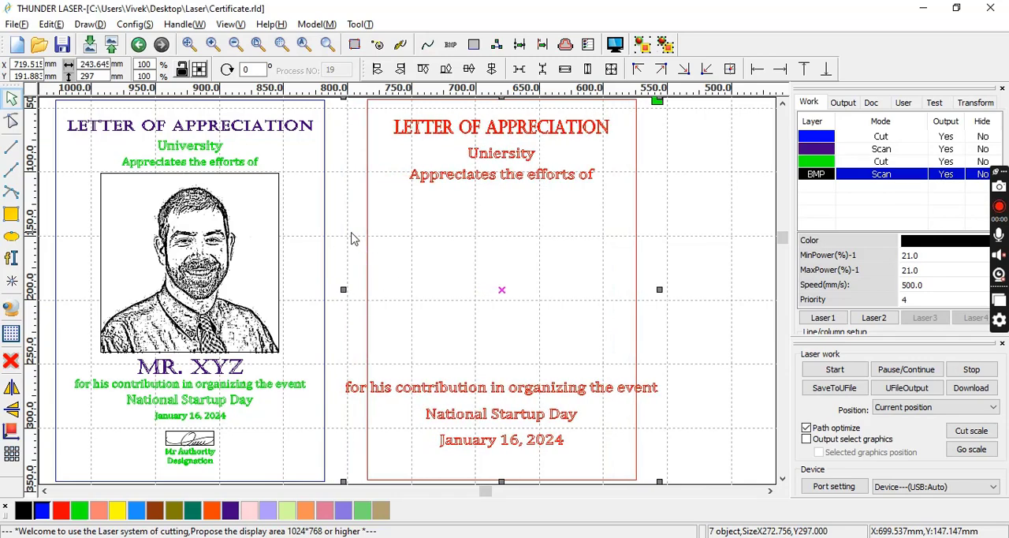
key("Right")
key("Right")
key("Right")
key("Right")
key("Right")
key("Right")
key("Right")
key("Right")
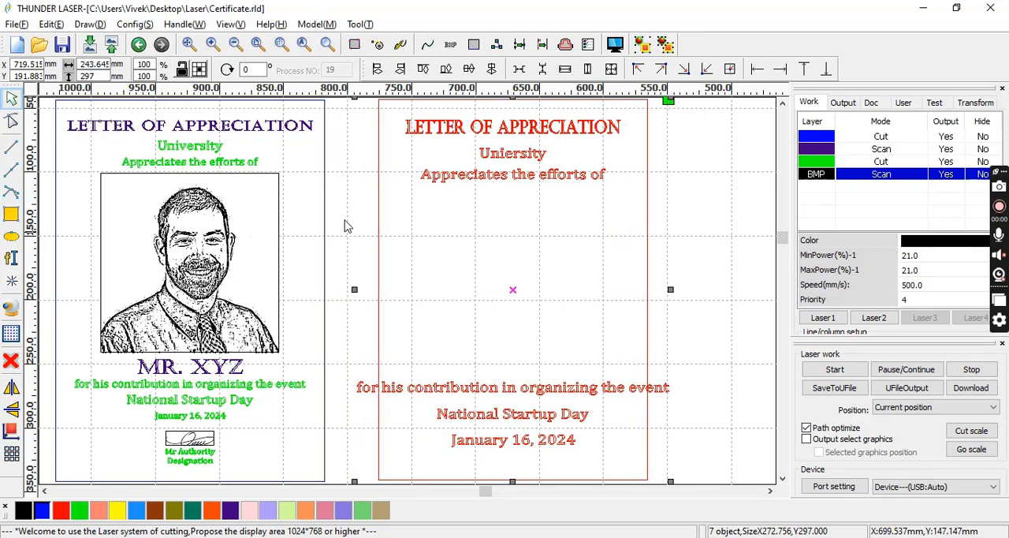
left_click(526, 288)
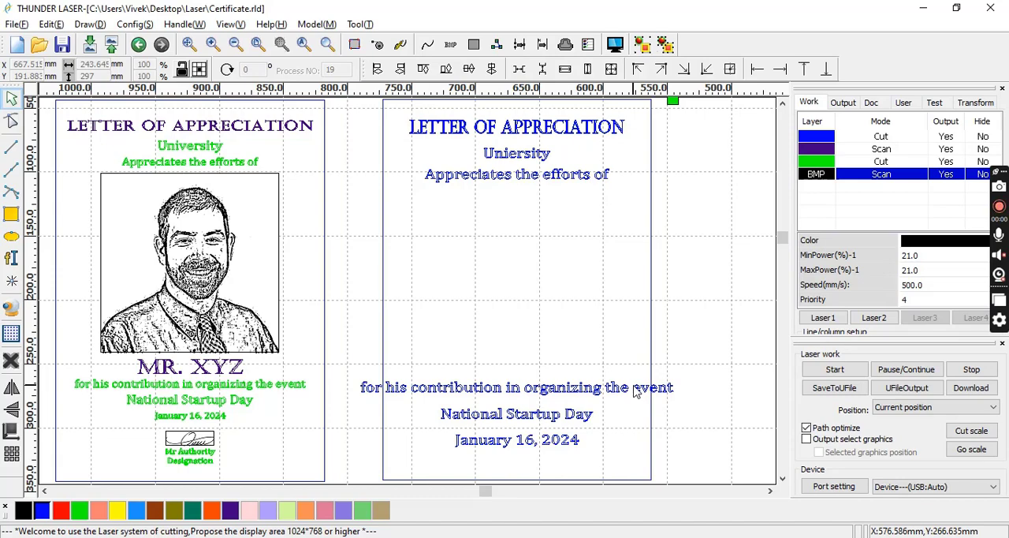
Scale the new "January 16, 2024" text proportionally to a height of 7 mm with the aspect ratio locked.
left_click(485, 439)
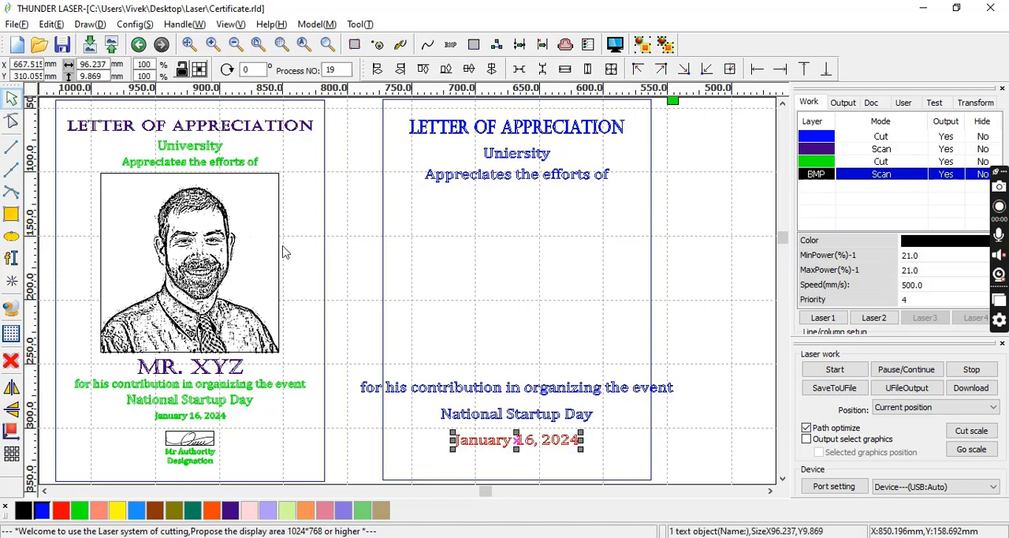
left_click(181, 69)
double_click(104, 76)
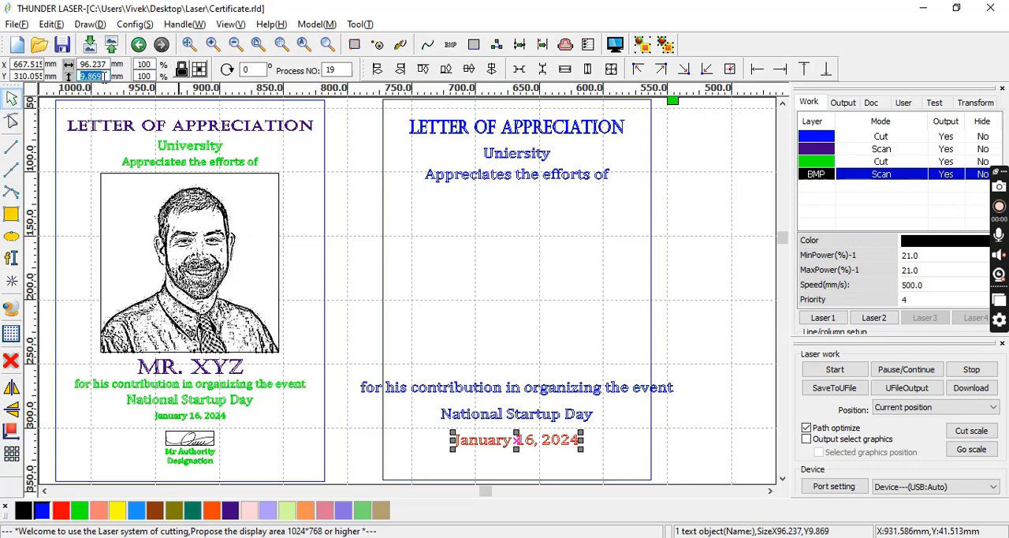
type("7")
key("Return")
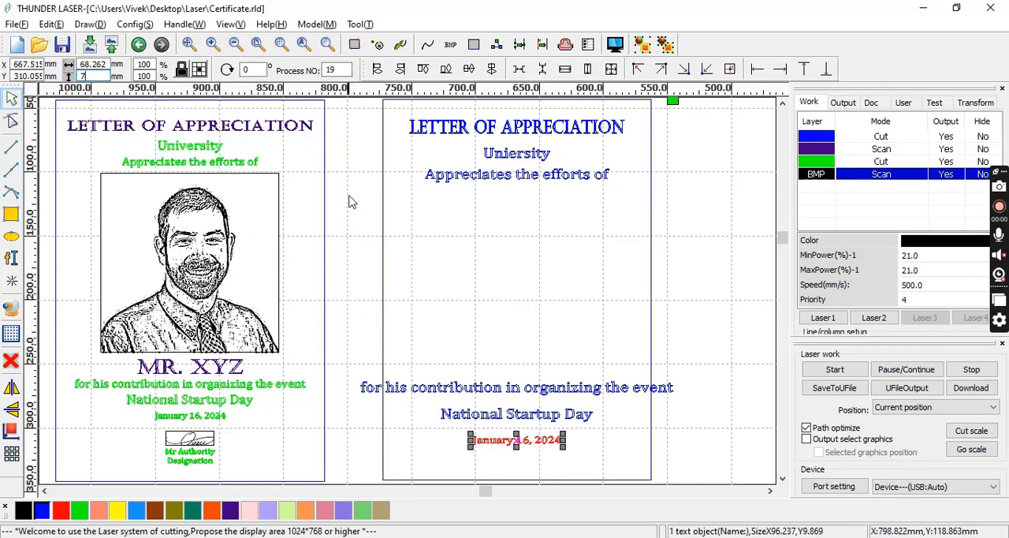
Scale the new "Appreciates the efforts of" and contribution lines together proportionally to a combined width of 180 mm.
mouse_move(351, 170)
left_mouse_down()
mouse_move(566, 355)
mouse_move(699, 384)
mouse_move(733, 424)
mouse_move(745, 406)
mouse_move(473, 297)
mouse_move(334, 166)
left_mouse_up()
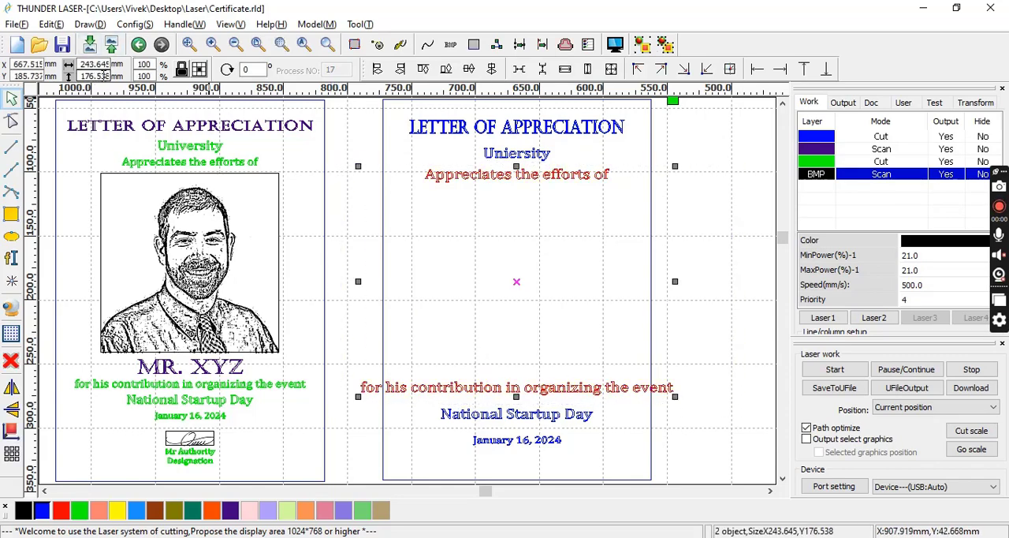
double_click(94, 64)
type("180")
key("Return")
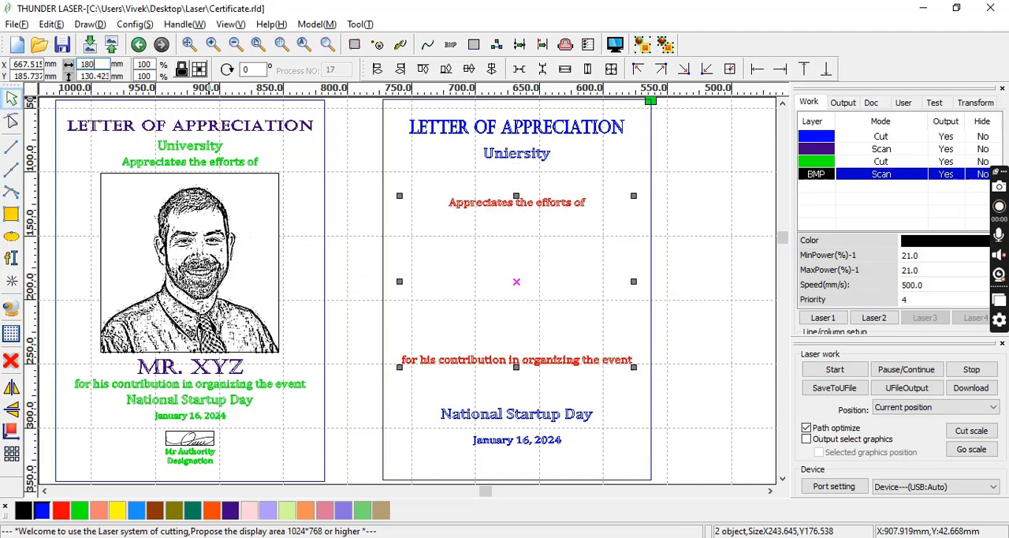
left_click(343, 209)
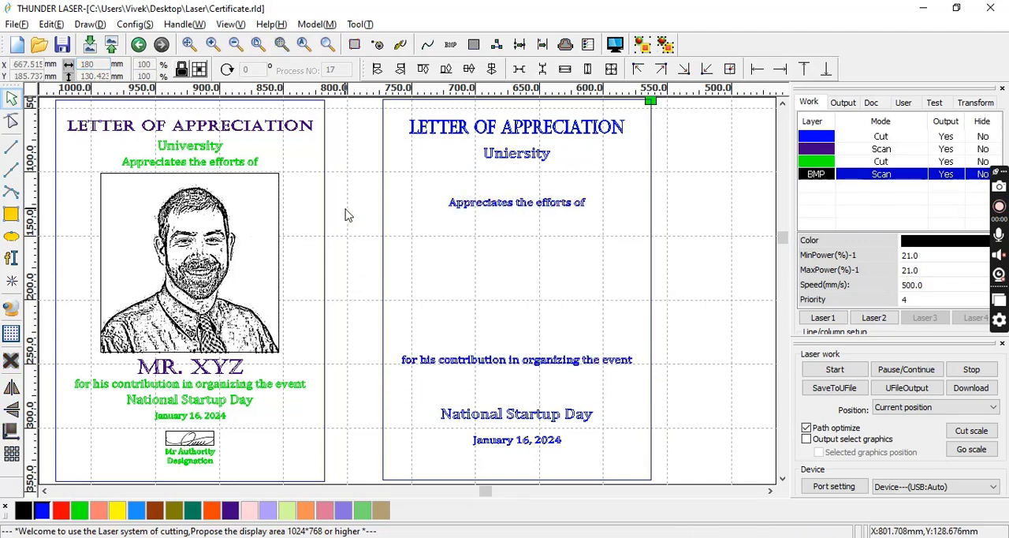
Move the new "Appreciates the efforts of" text up to just below the university line, at about Y 100.3 mm.
left_click(529, 205)
key("Up")
key("Up")
key("Up")
key("Up")
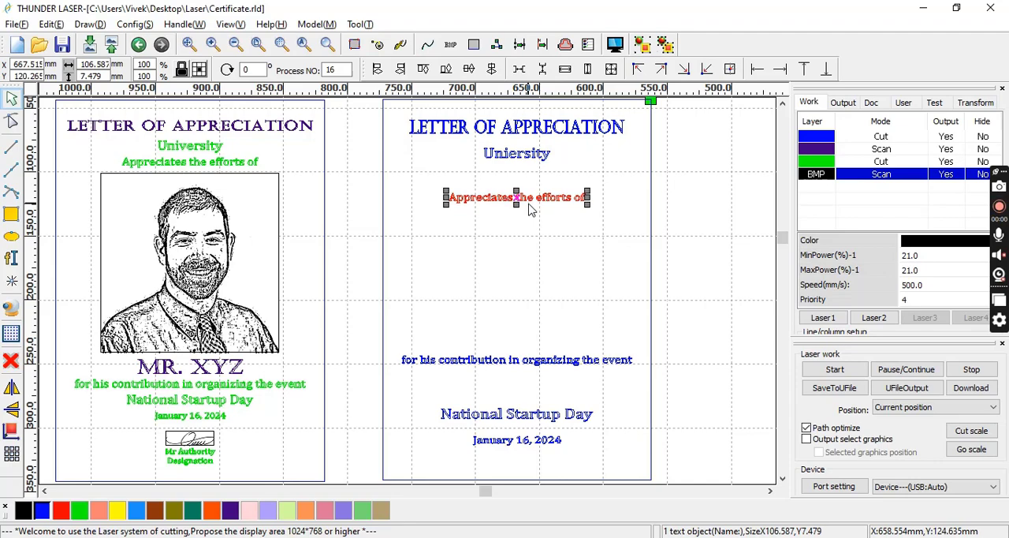
key("Up")
key("Up")
key("Up")
key("Up")
key("Up")
key("Up")
key("Up")
key("Up")
key("Up")
key("Up")
key("Up")
key("Up")
key("Up")
key("Up")
key("Up")
key("Up")
key("Up")
key("Up")
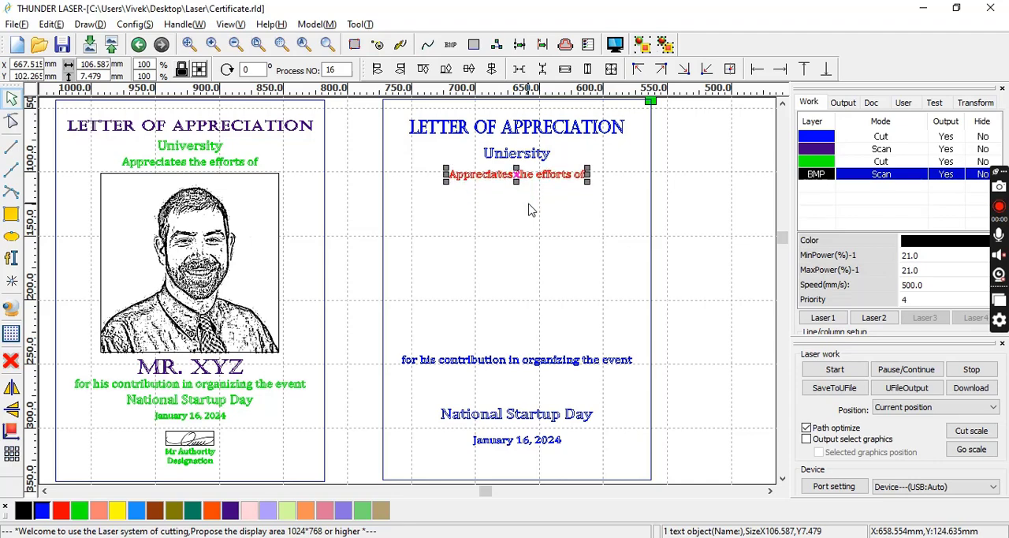
key("Up")
key("Up")
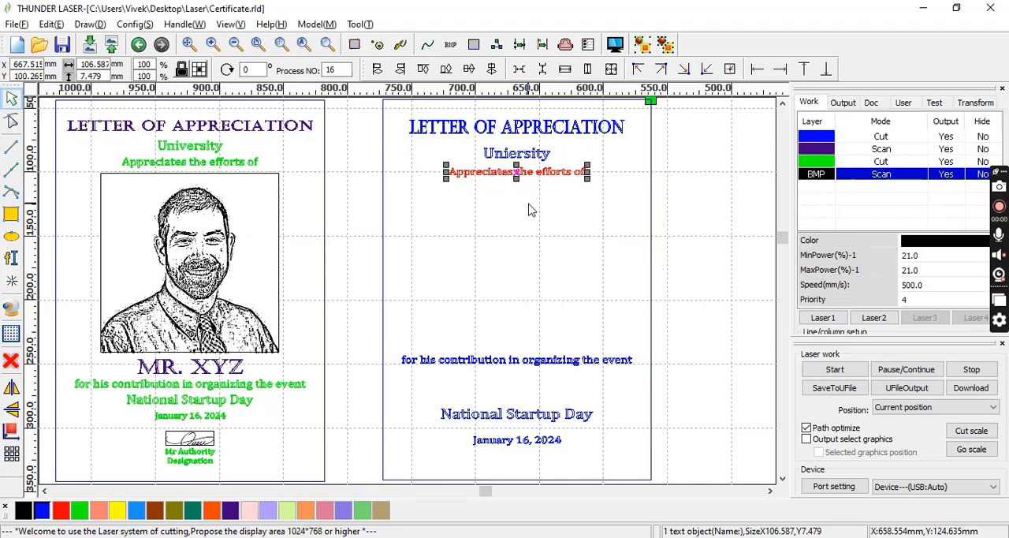
Move the new "for his contribution in organizing the event" text down to about Y 266.2 mm, level with the original line.
left_click(470, 360)
key("Down")
key("Down")
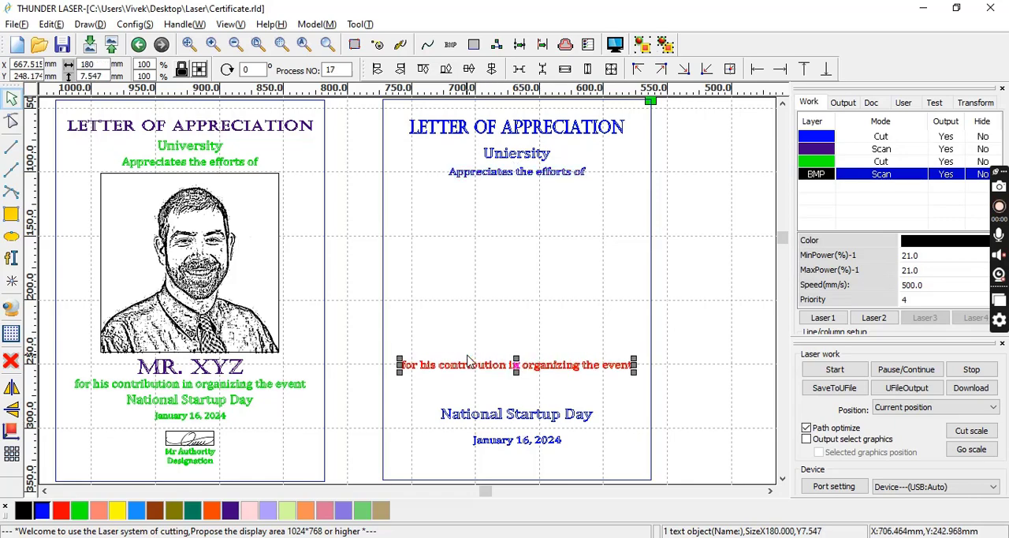
key("Down")
key("Down")
key("Down")
key("Down")
key("Down")
key("Down")
key("Down")
key("Down")
key("Down")
key("Down")
key("Down")
key("Down")
key("Down")
key("Down")
key("Down")
key("Down")
key("Down")
key("Down")
key("Down")
key("Down")
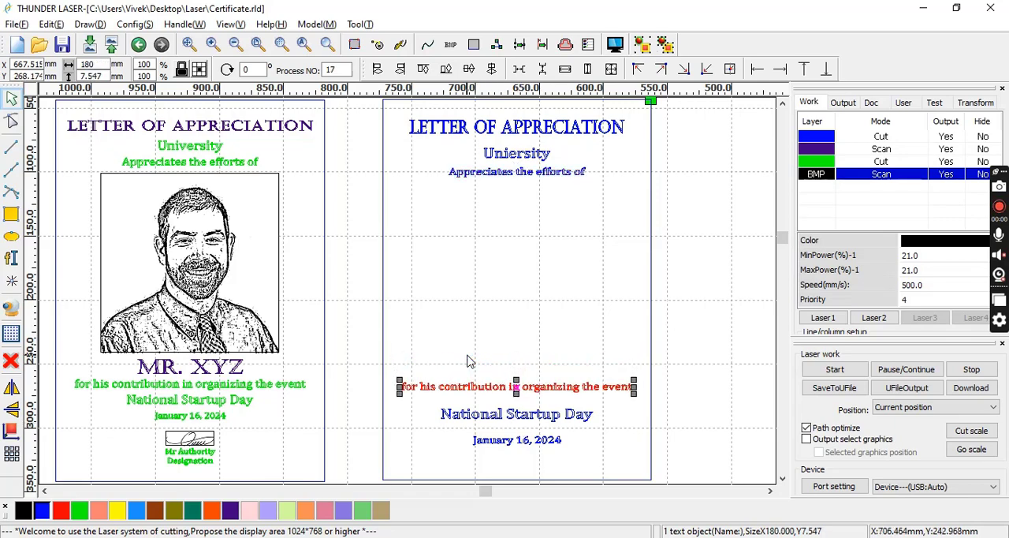
key("Down")
key("Down")
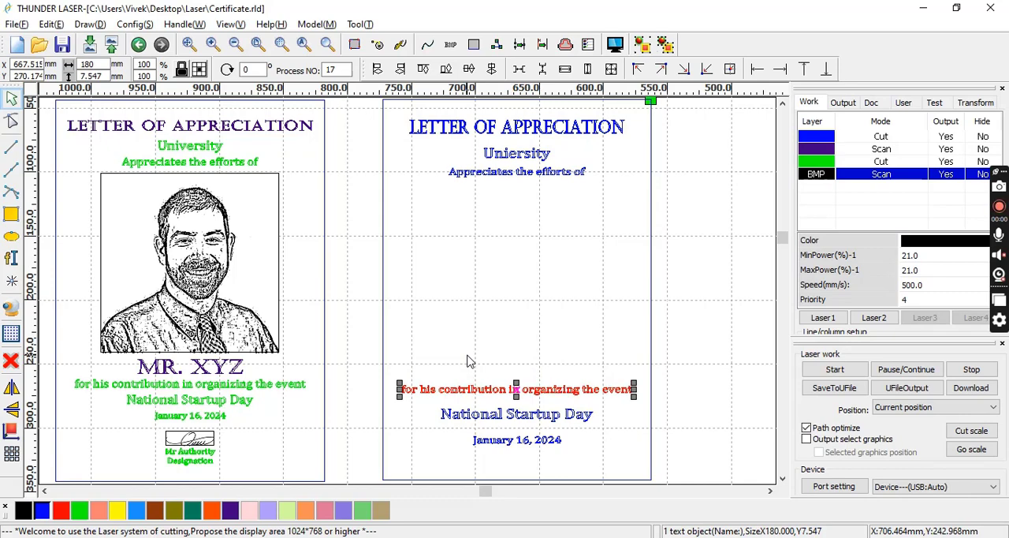
key("Up")
key("Up")
key("Up")
key("Up")
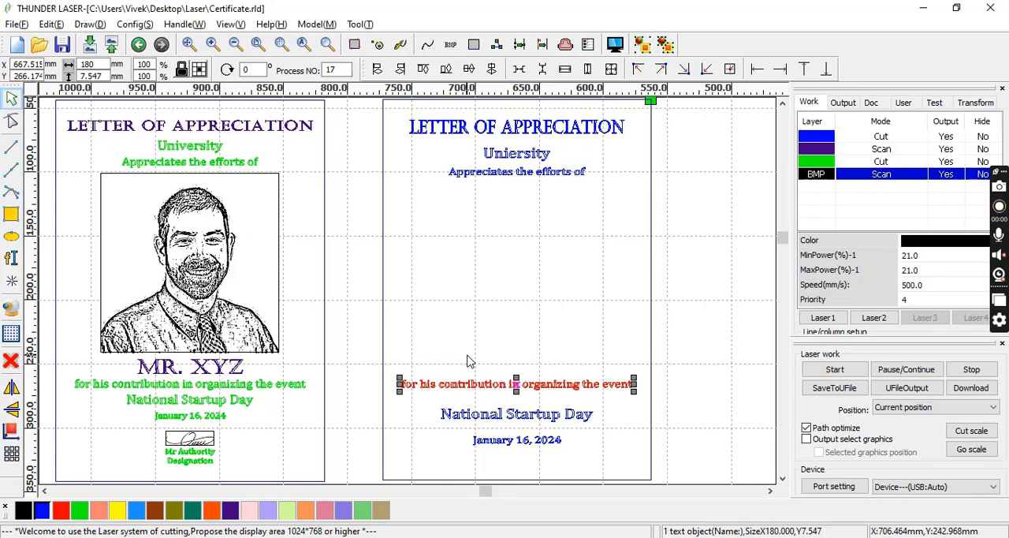
left_click(467, 361)
Move the new "National Startup Day" and "January 16, 2024" lines up together to just below the contribution line, at about Y 288.1 mm.
left_click_drag(430, 400, 624, 467)
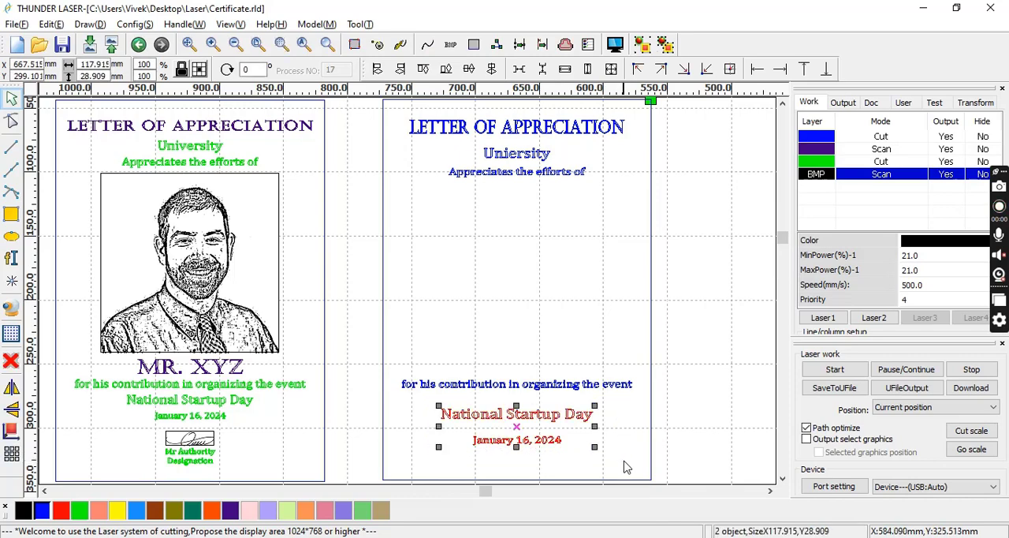
key("Up")
key("Up")
key("Up")
key("Up")
key("Up")
key("Up")
key("Up")
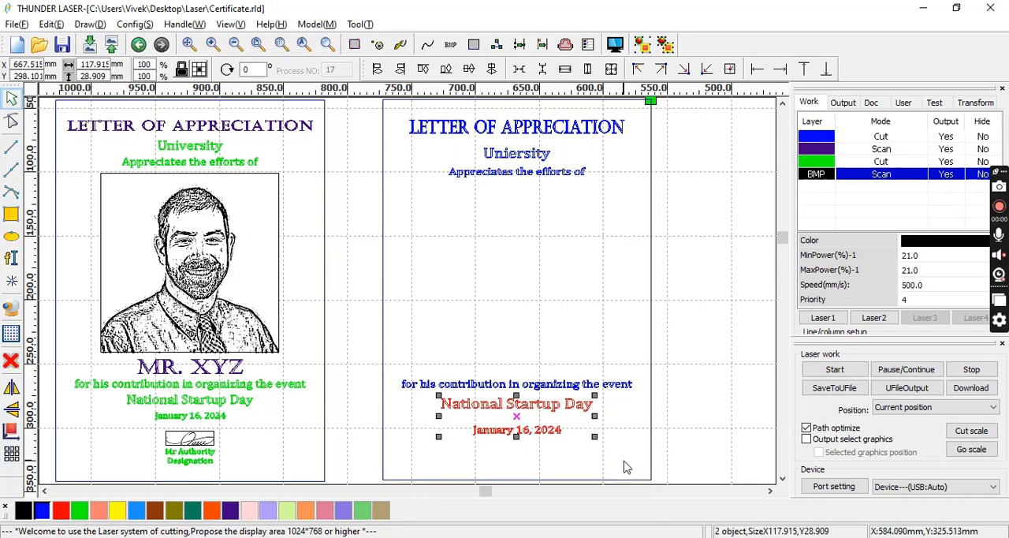
key("Up")
key("Up")
key("Up")
key("Up")
key("Up")
key("Up")
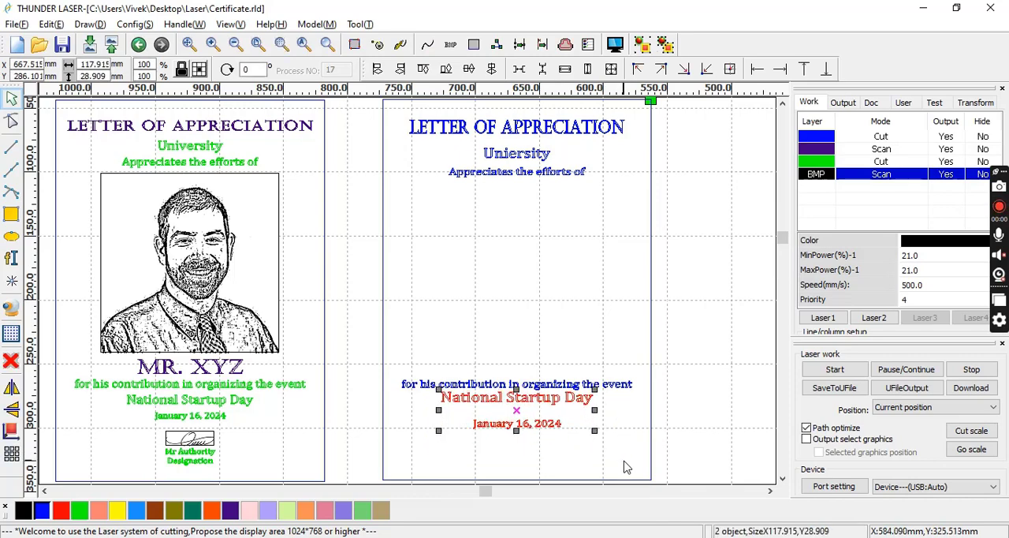
key("Down")
key("Down")
left_click(623, 465)
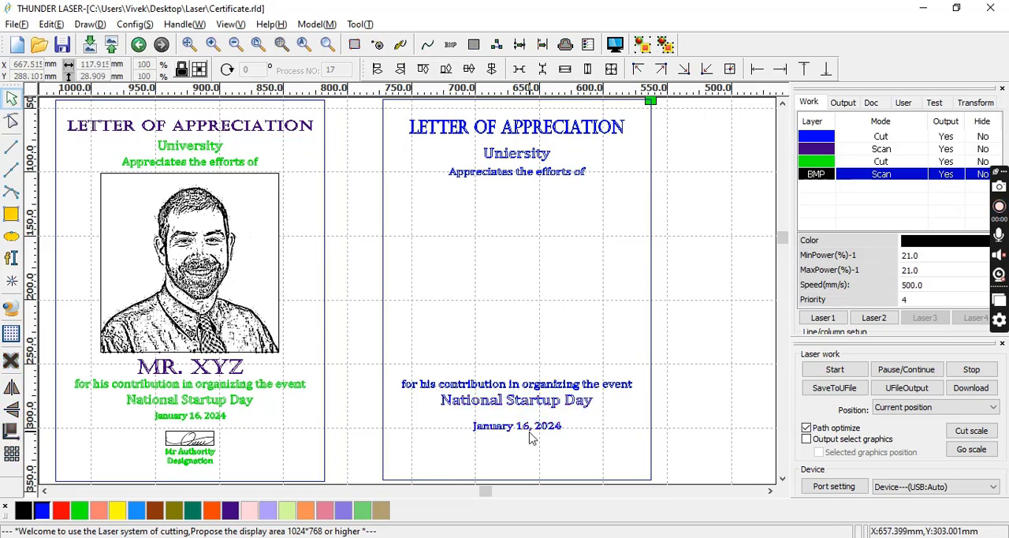
Move the new "January 16, 2024" text up to just below "National Startup Day", at about Y 292.1 mm.
left_click(525, 427)
key("Up")
key("Up")
key("Up")
key("Up")
key("Up")
key("Up")
key("Up")
key("Up")
key("Up")
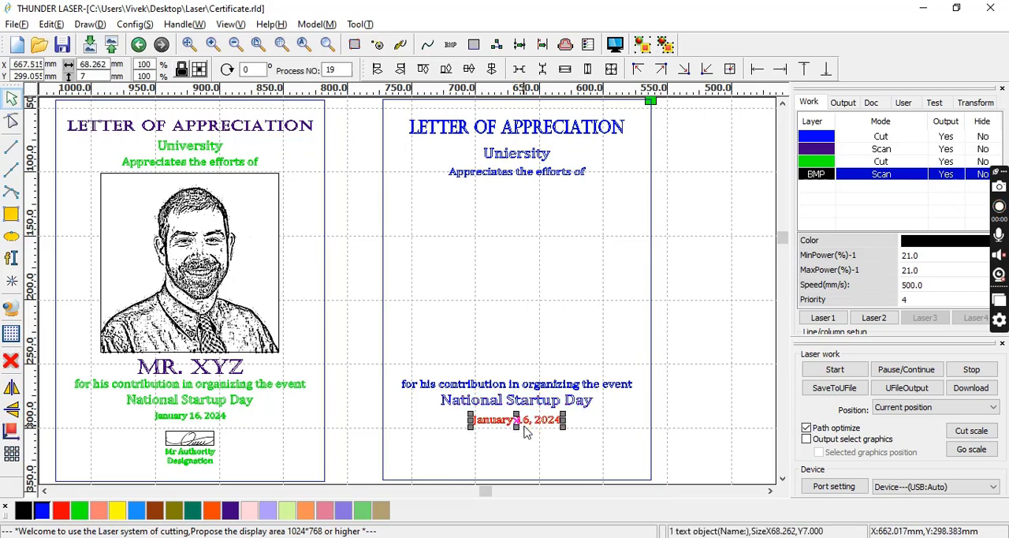
left_click(526, 432)
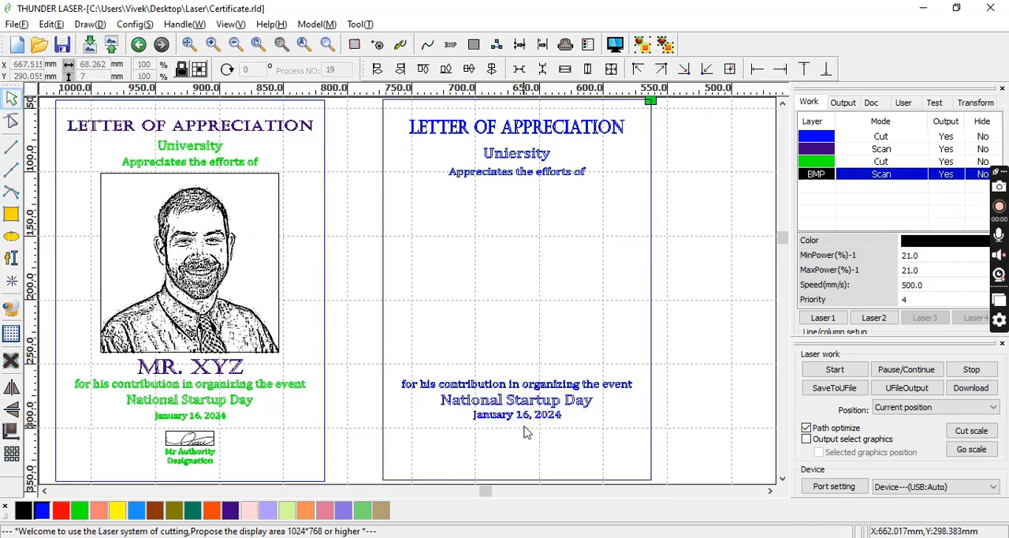
left_click(511, 424)
key("Down")
key("Down")
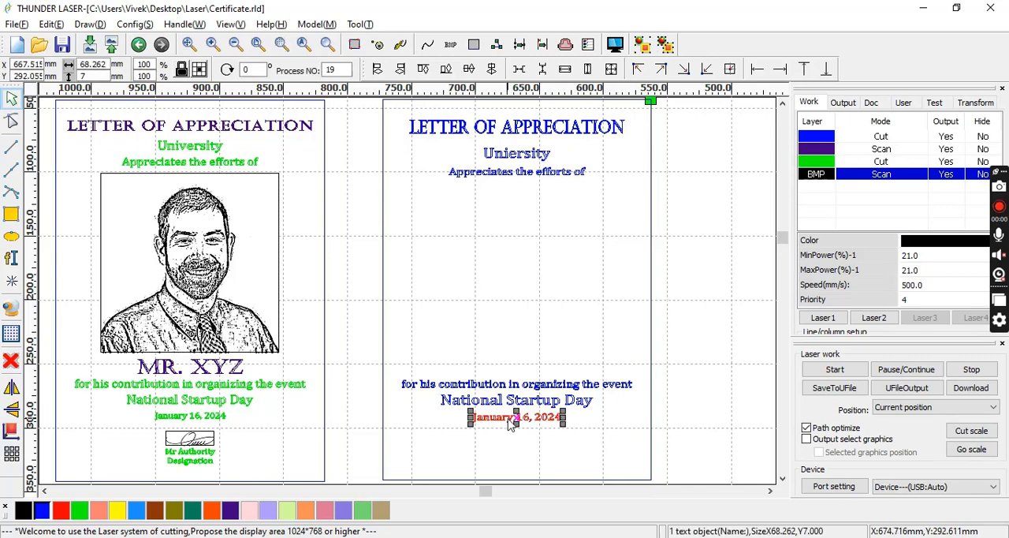
left_click(487, 441)
left_click(495, 425)
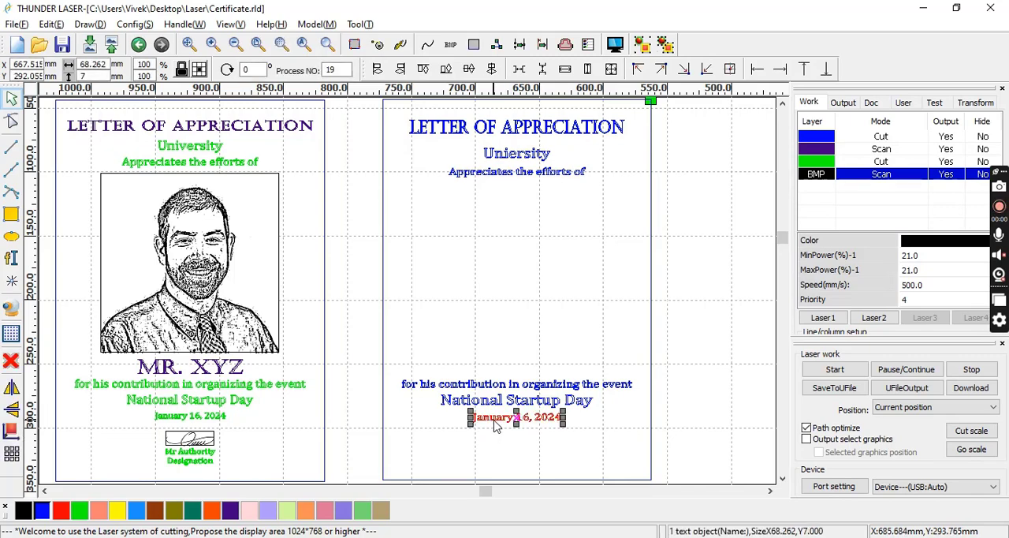
scroll(499, 442, "up", 3)
scroll(499, 442, "down", 5)
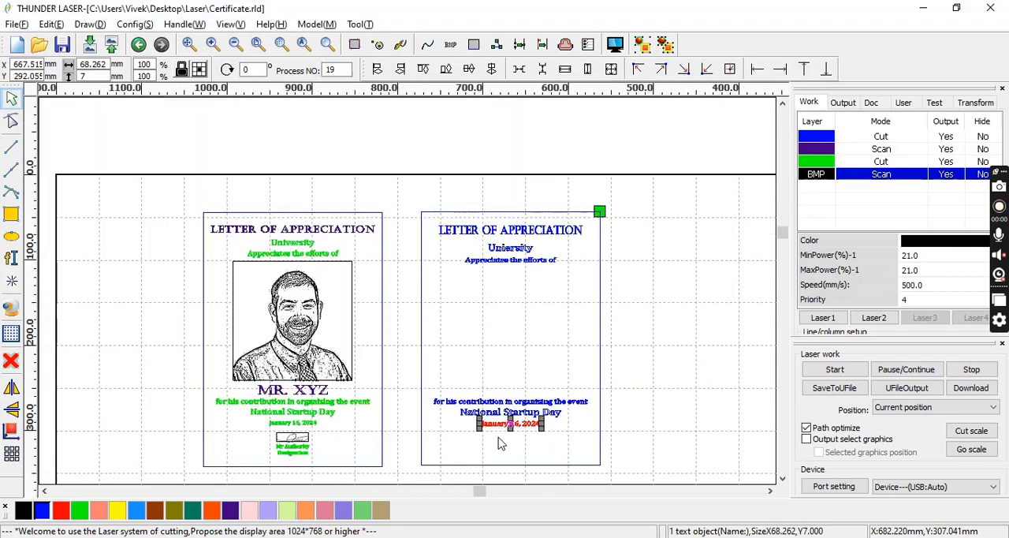
scroll(499, 485, "up", 4)
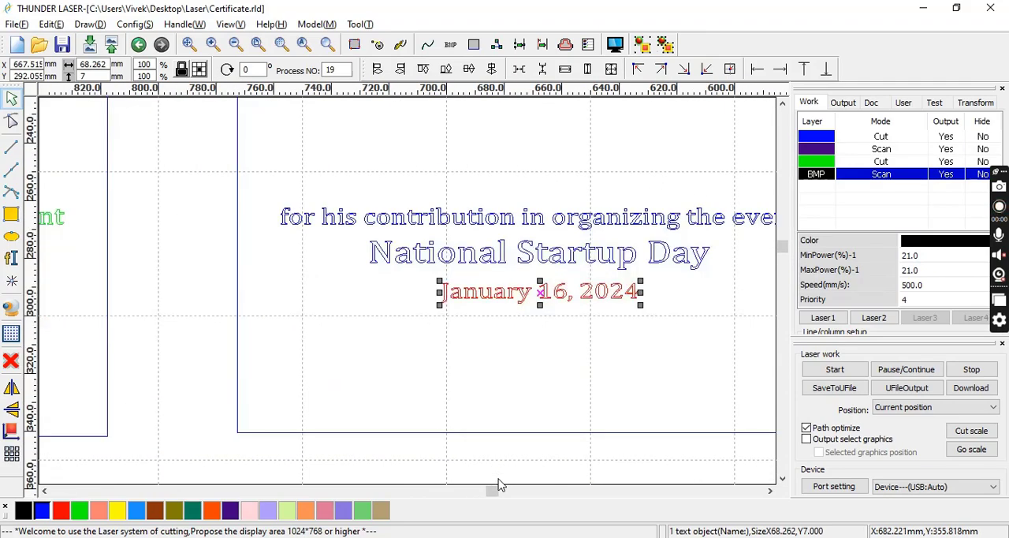
Paste a copy of the date text below the new date line and change its wording to "Mr Authority".
left_click(514, 381)
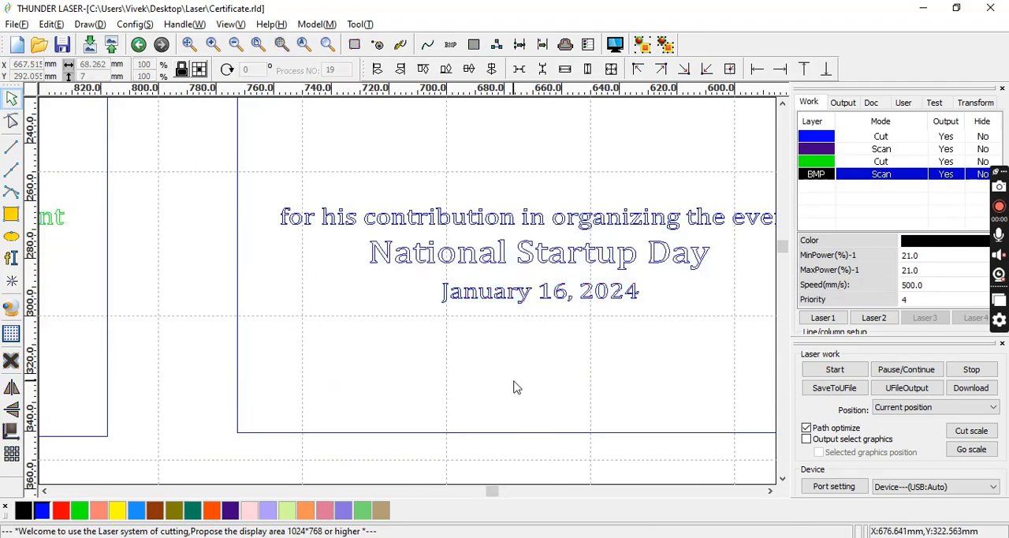
key("ctrl+v")
scroll(490, 386, "down", 2)
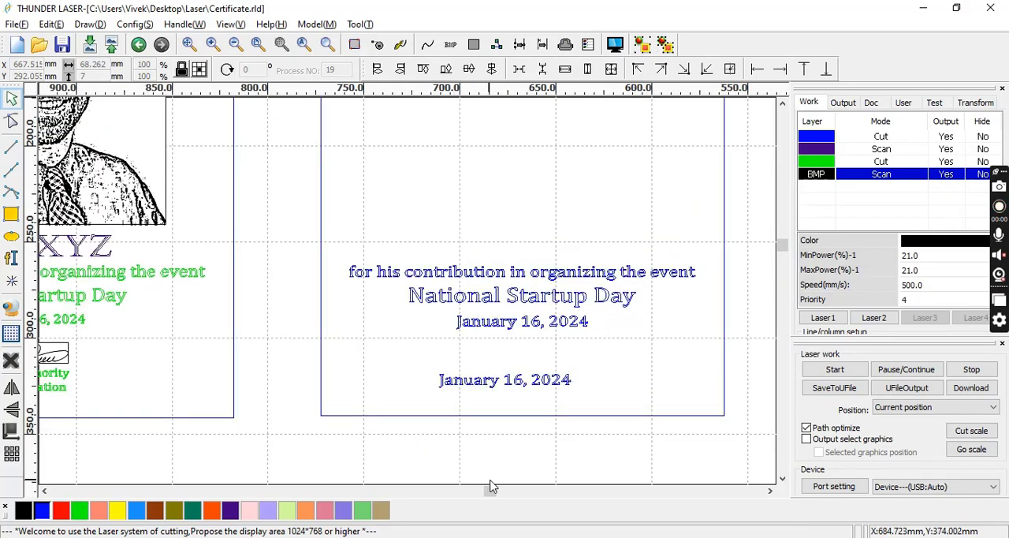
left_click(44, 491)
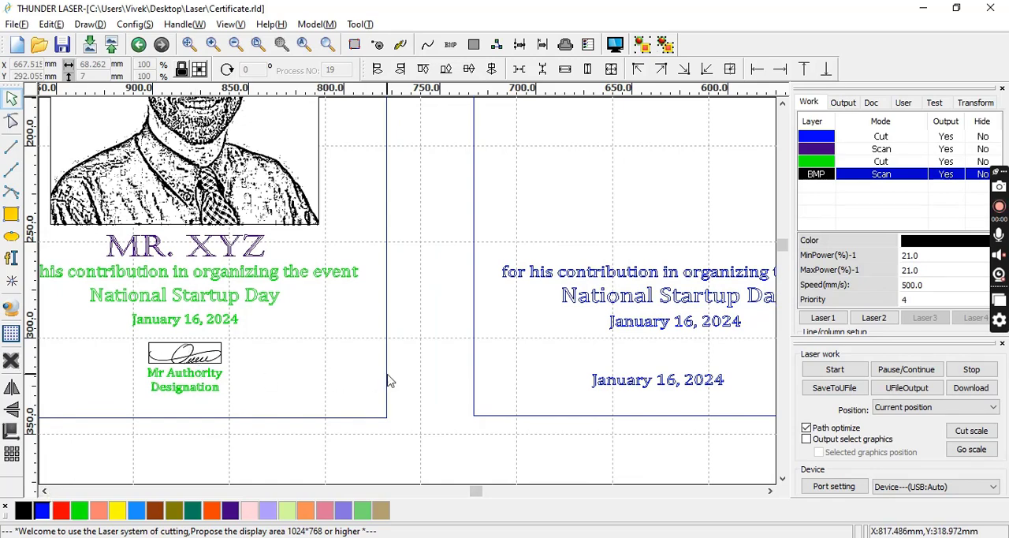
double_click(630, 386)
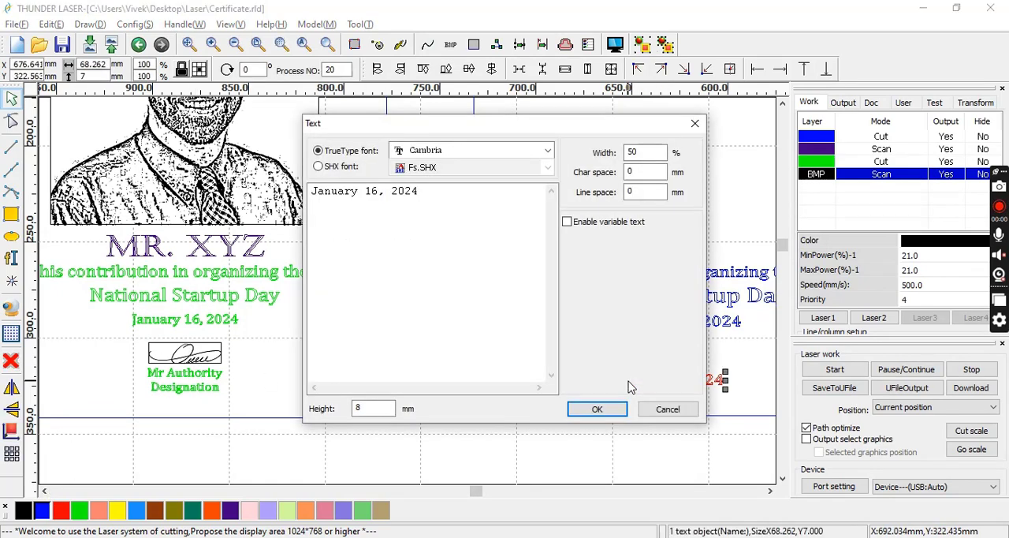
left_click_drag(444, 206, 152, 203)
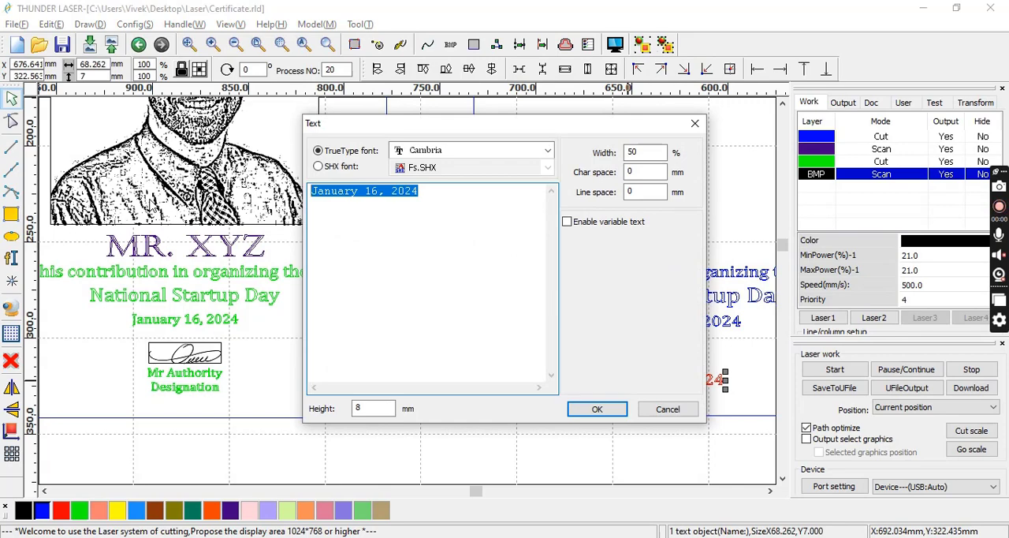
type("Mr Authority")
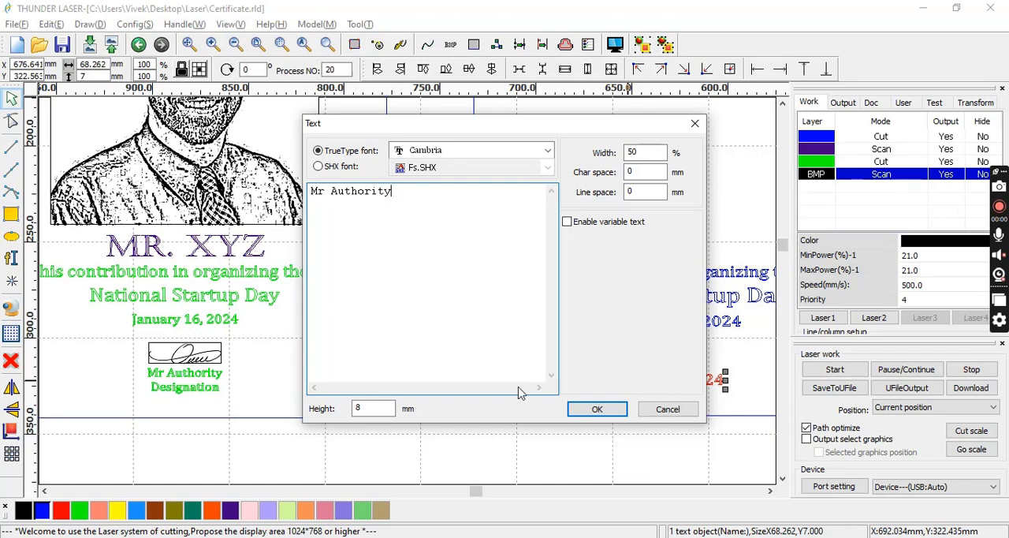
left_click(592, 408)
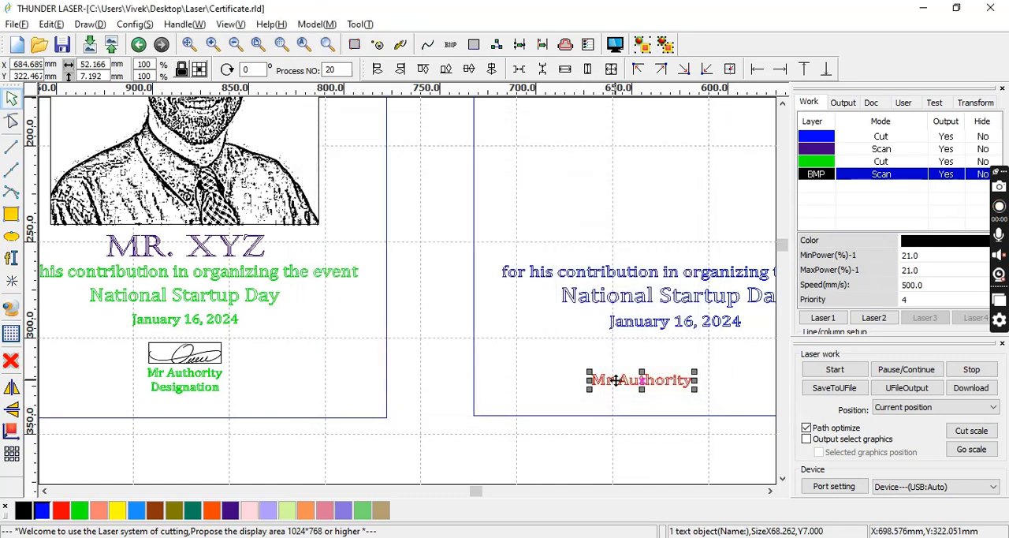
left_click(537, 360)
Paste a copy of the "Mr Authority" text below it and change its wording to "Designation".
left_click(603, 384)
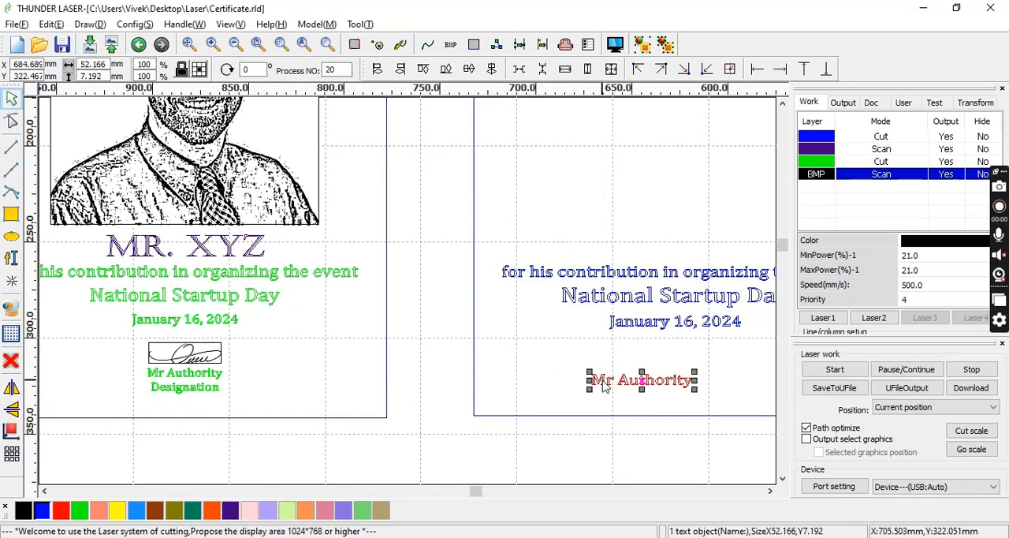
left_click(599, 402)
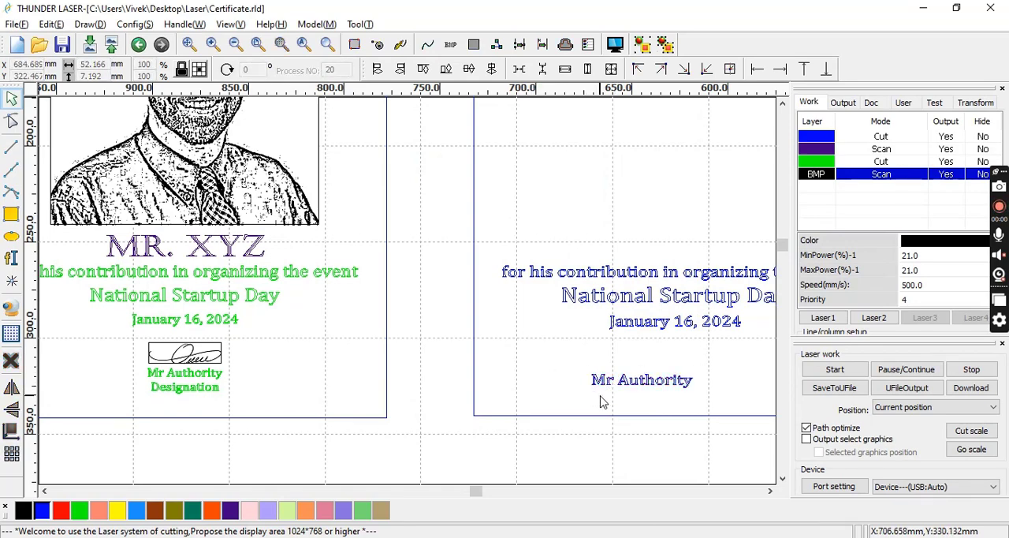
key("ctrl+v")
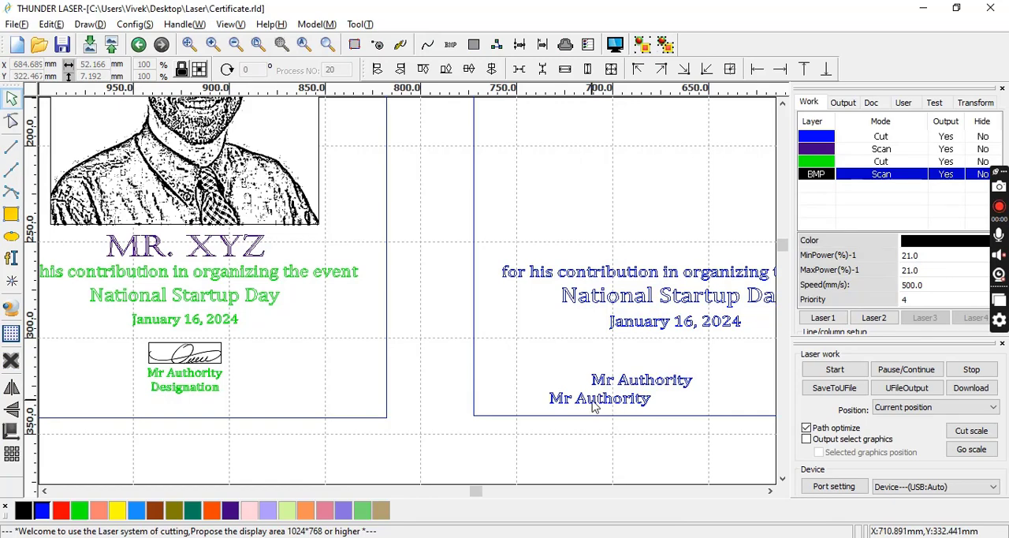
left_click(592, 401)
double_click(597, 404)
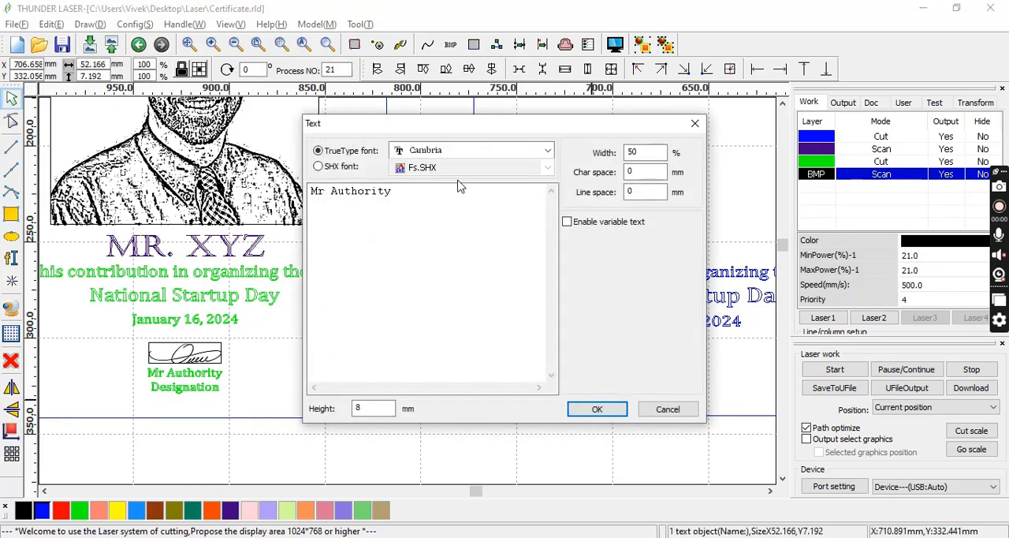
left_click_drag(453, 190, 245, 201)
type("Des")
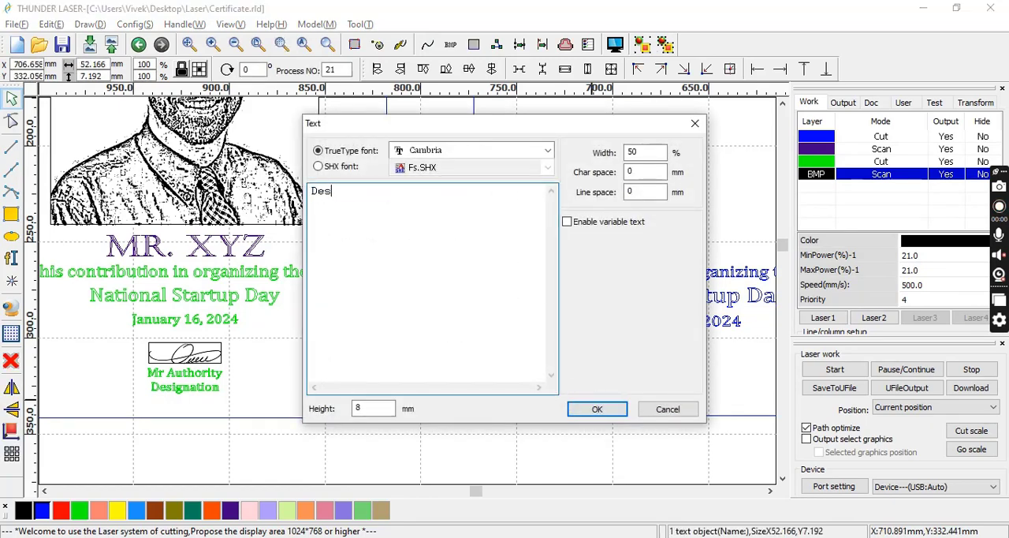
type("ignation")
left_click(597, 410)
left_click(501, 385)
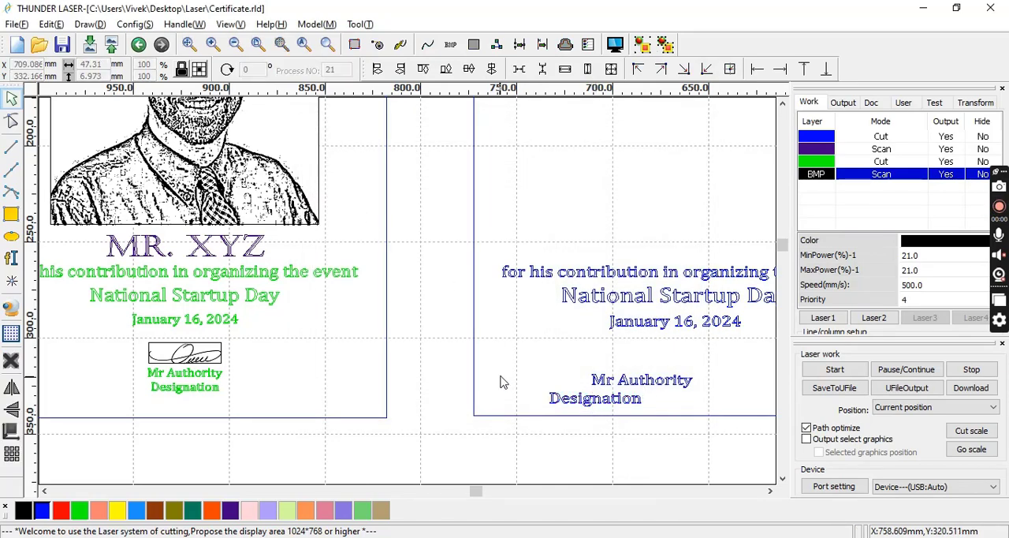
Centre-align the new "Mr Authority" and "Designation" lines with each other and set their combined width to 40 mm.
left_click_drag(501, 355, 703, 443)
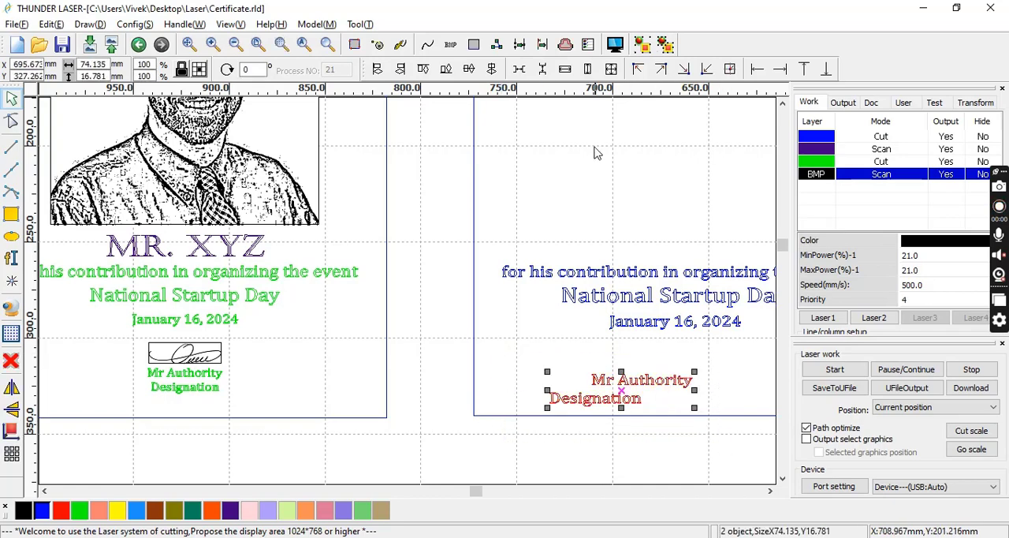
left_click(492, 69)
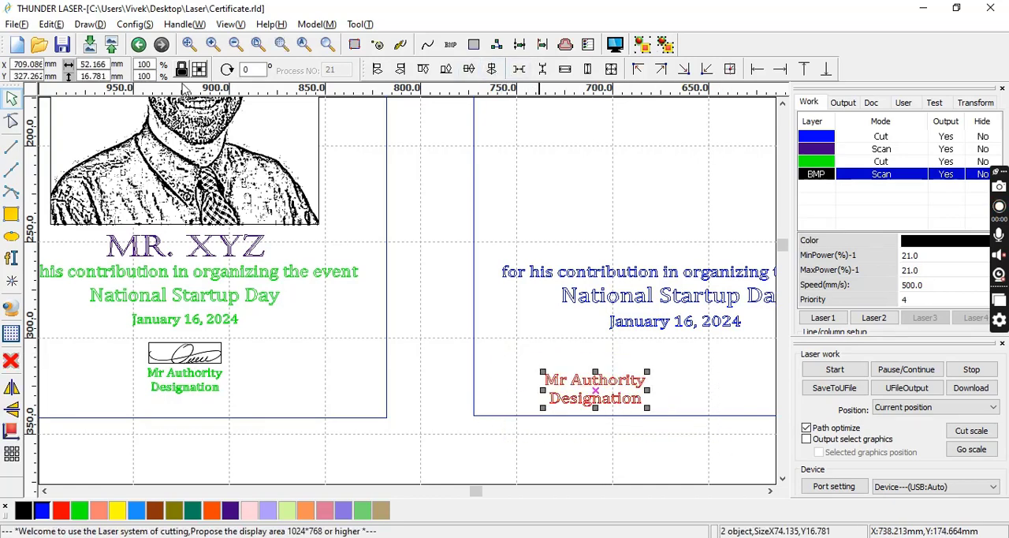
double_click(85, 65)
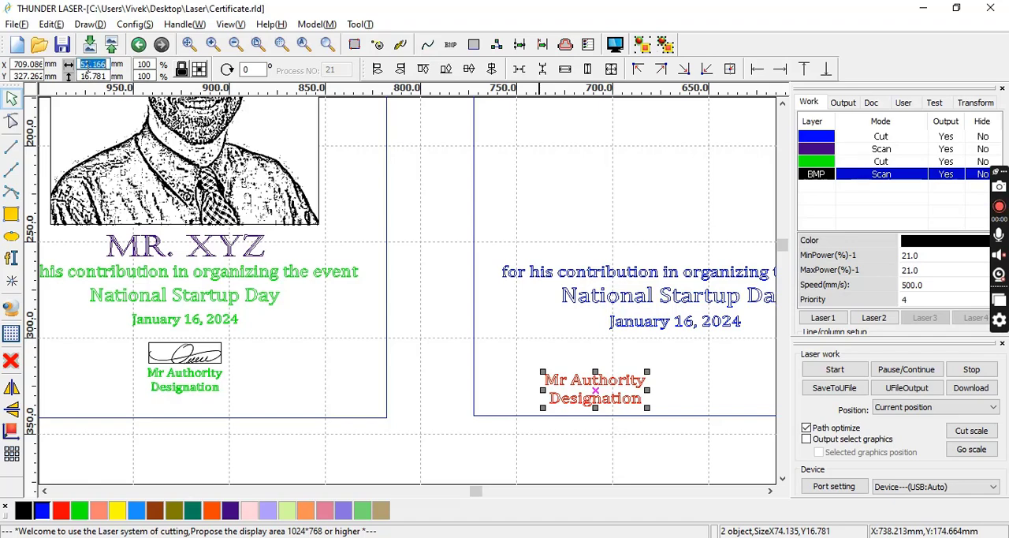
type("40")
key("Return")
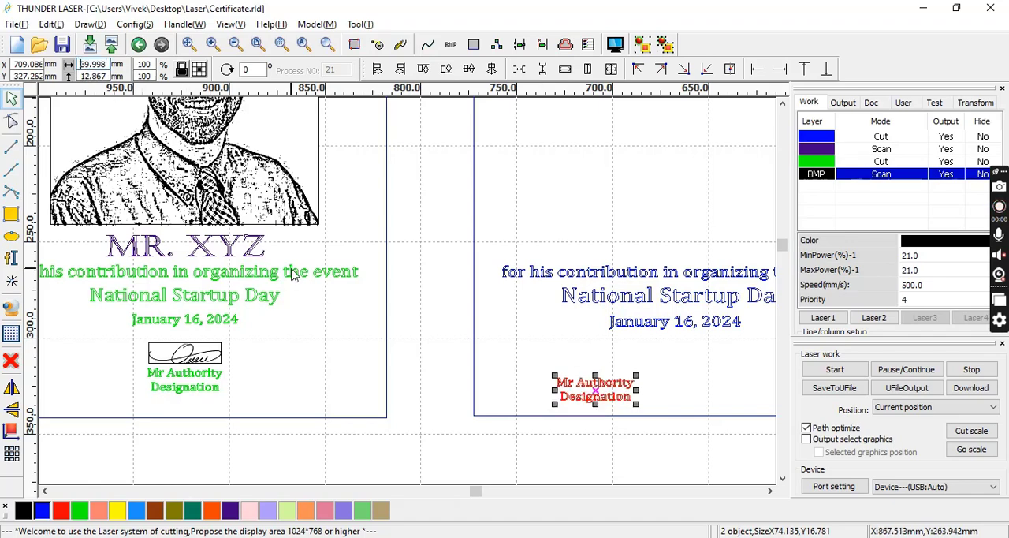
left_click(439, 345)
Centre all the text lines of the new certificate horizontally within its 210 × 297 mm frame.
scroll(439, 345, "down", 3)
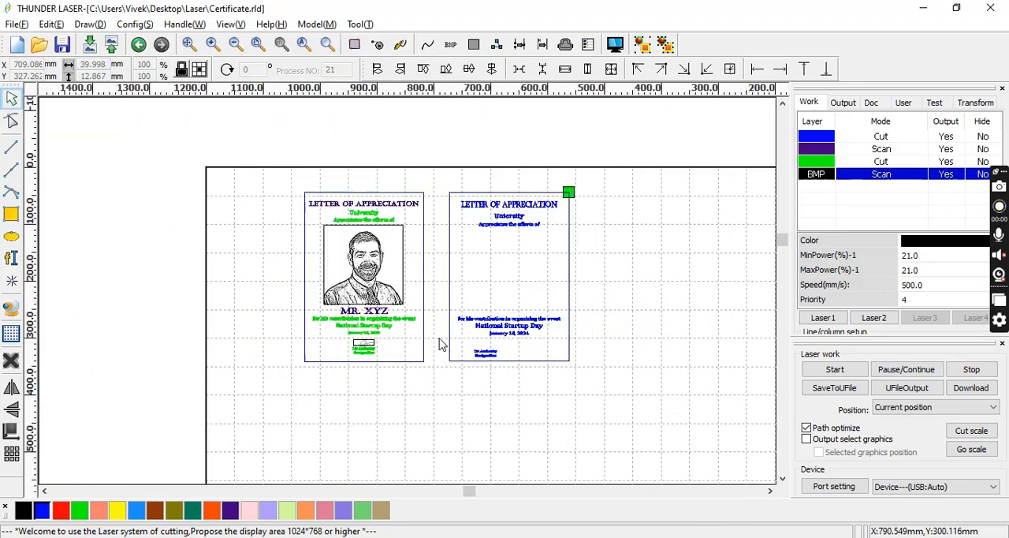
scroll(439, 345, "down", 2)
left_click_drag(440, 234, 557, 389)
left_click(492, 69)
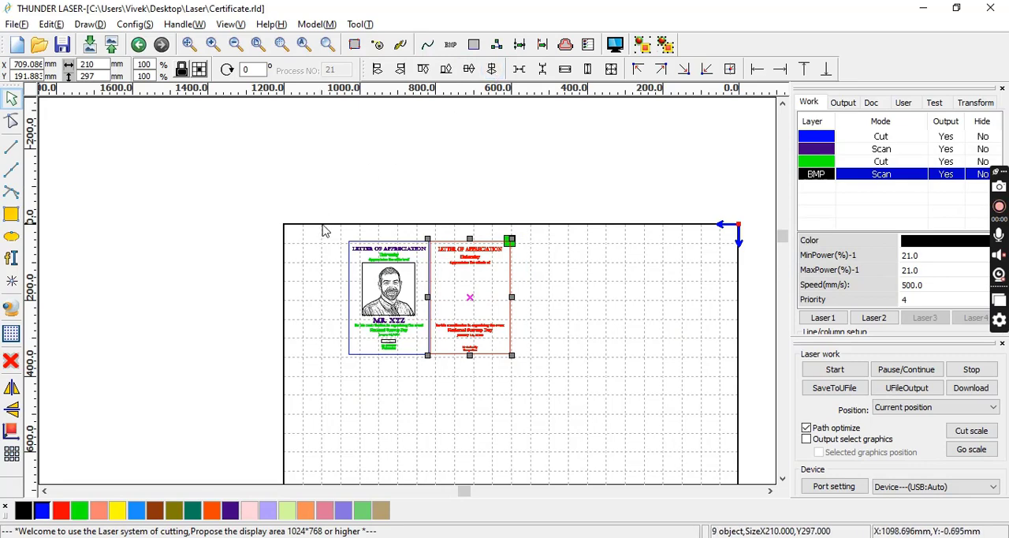
left_click_drag(323, 226, 586, 409)
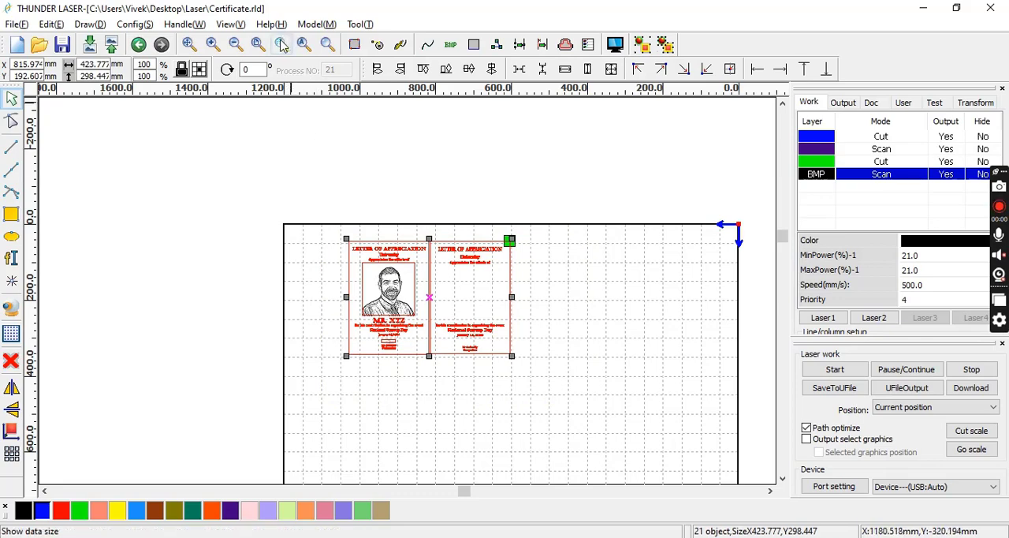
left_click(281, 45)
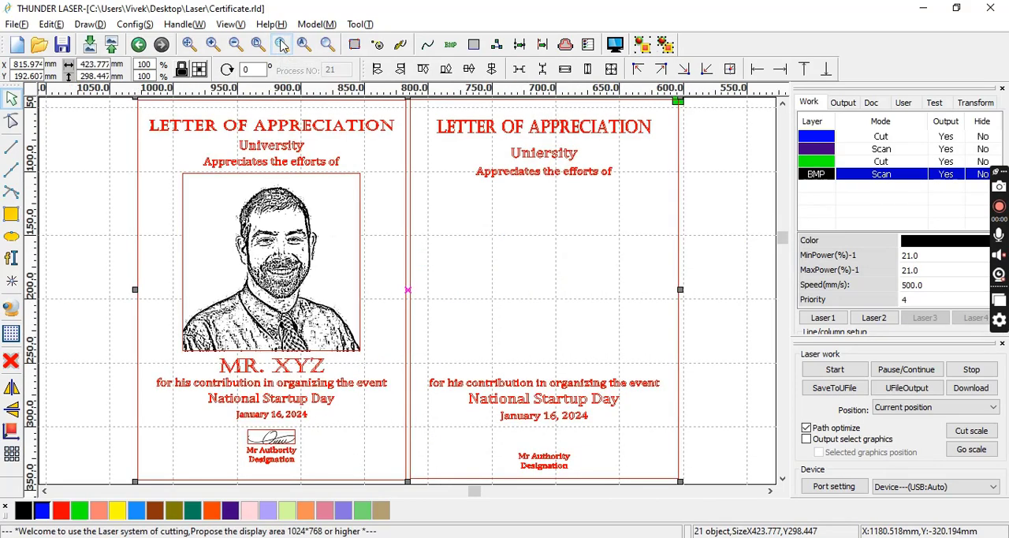
left_click(550, 308)
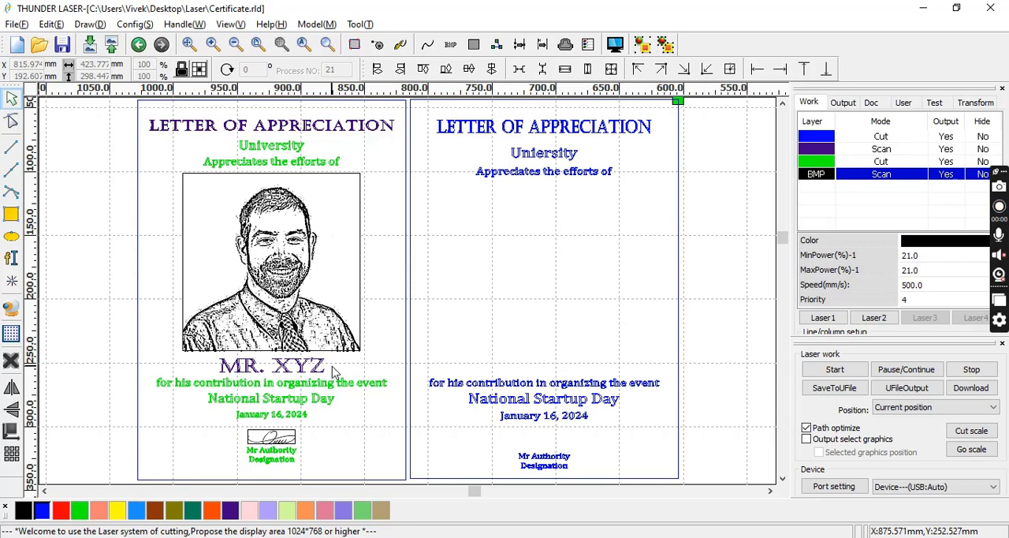
Paste a copy of the new "LETTER OF APPRECIATION" title above the contribution line and change its wording to "MR. XYZ".
left_click(483, 137)
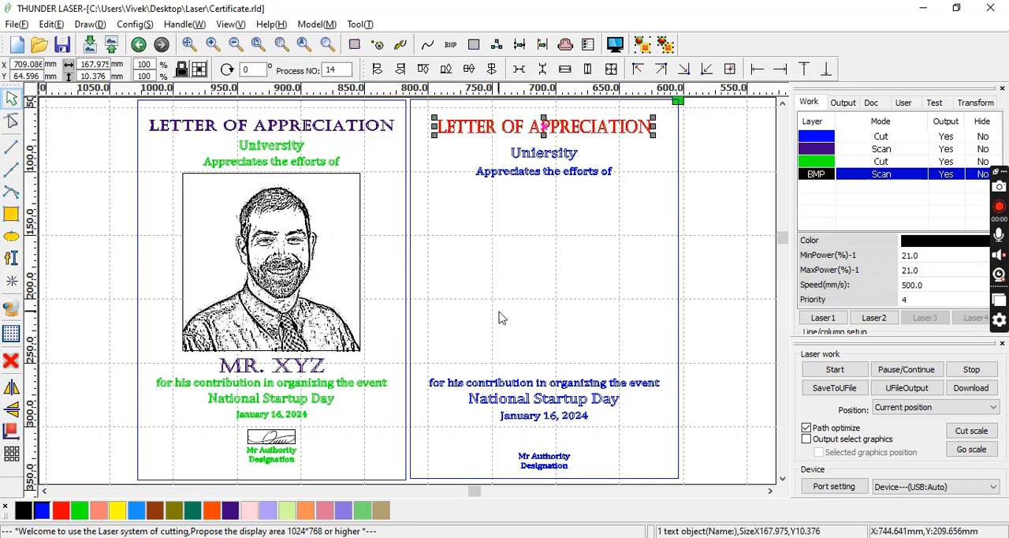
left_click(495, 364)
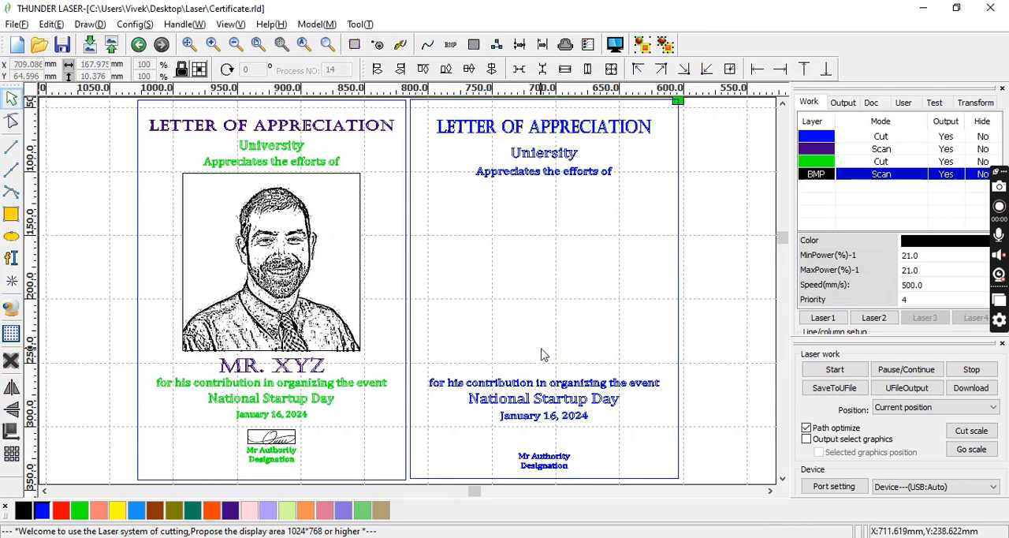
type("LETTER OF APPRECIATION")
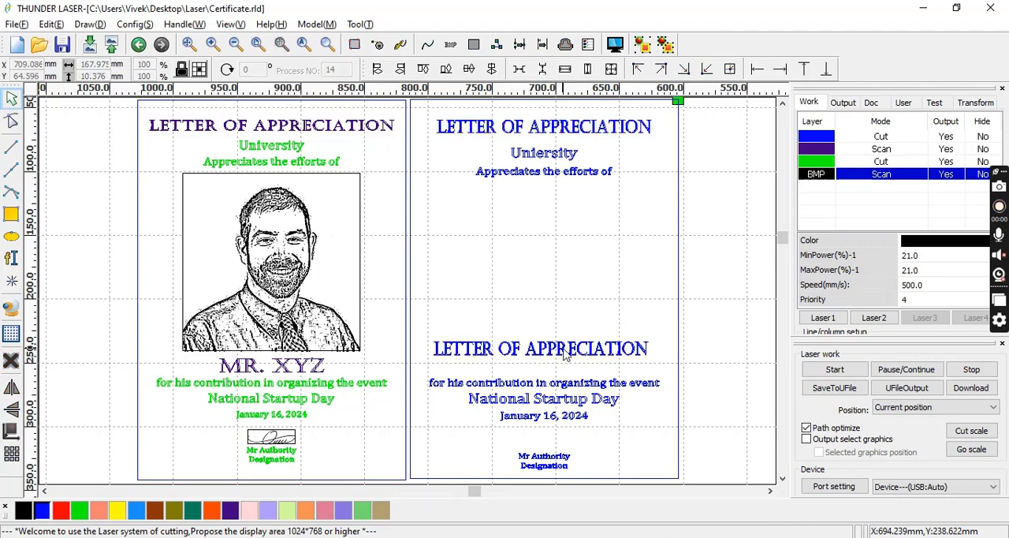
double_click(561, 350)
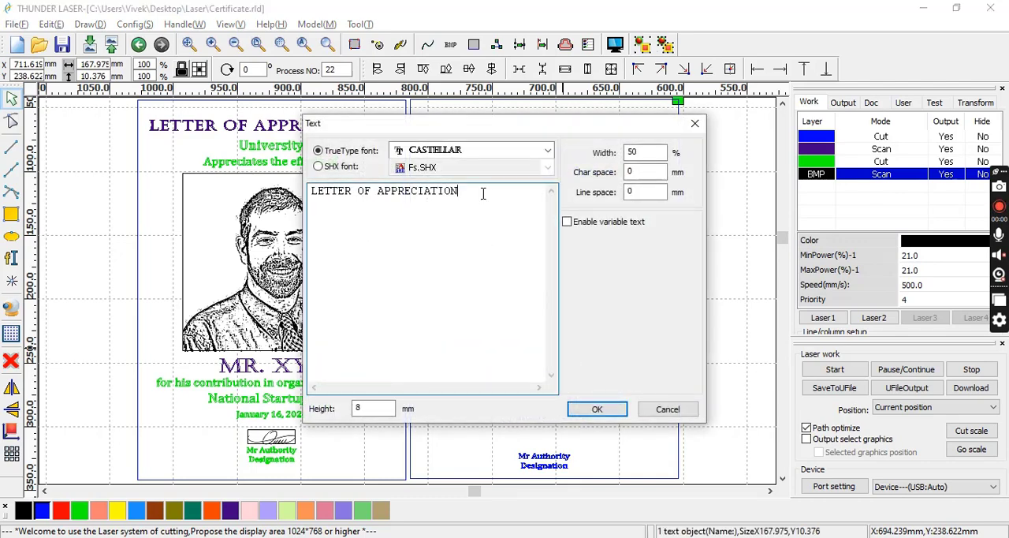
left_click_drag(481, 194, 287, 189)
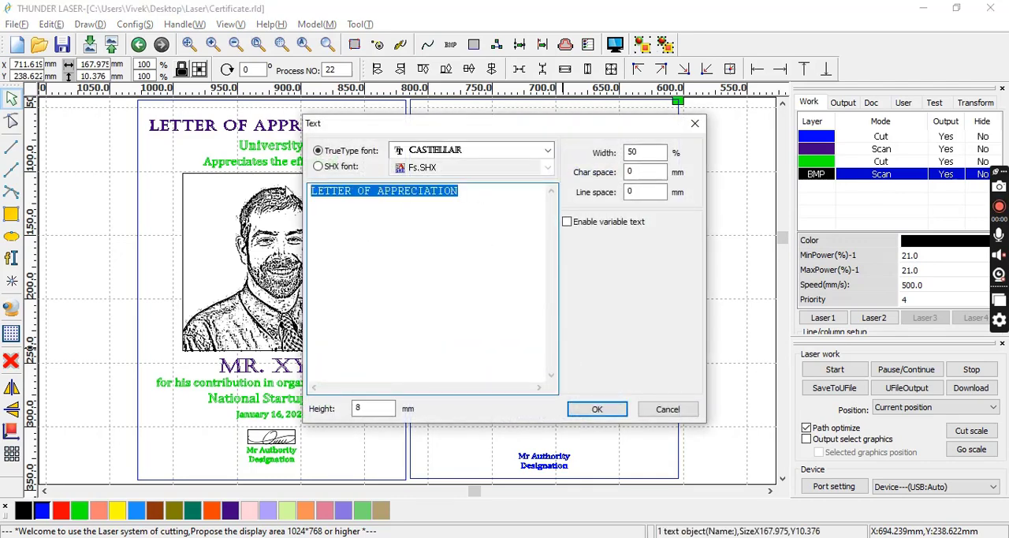
type("MR. XYZ")
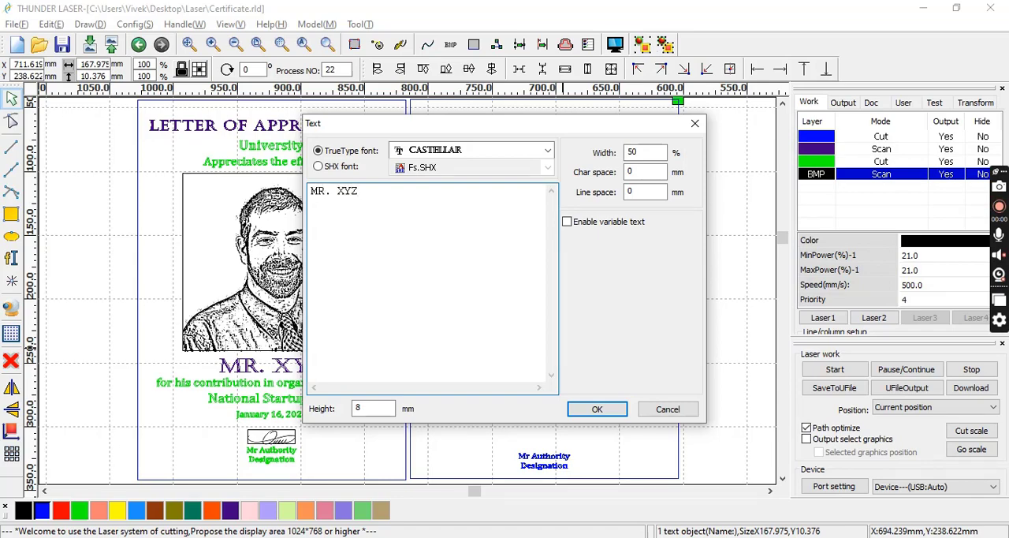
left_click(597, 408)
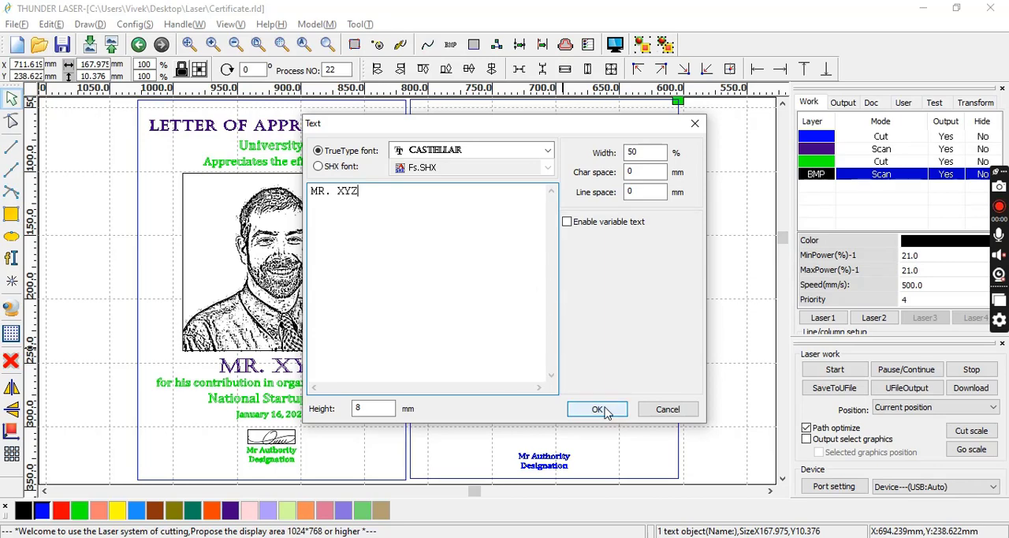
left_click(690, 381)
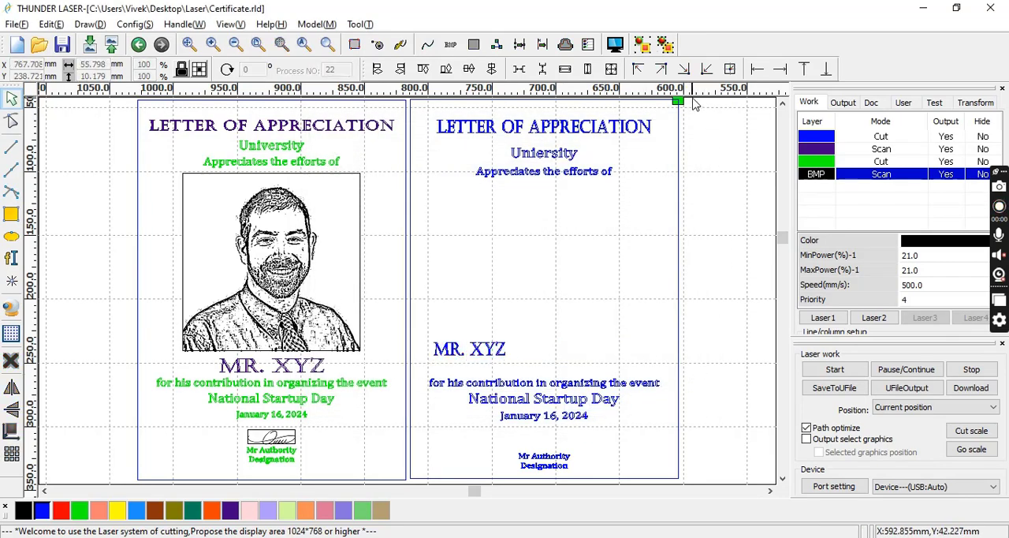
Centre-align the new certificate's frame and all its text, including "MR. XYZ", and shift them clear of the original to X 703.708 mm.
left_click_drag(693, 98, 406, 521)
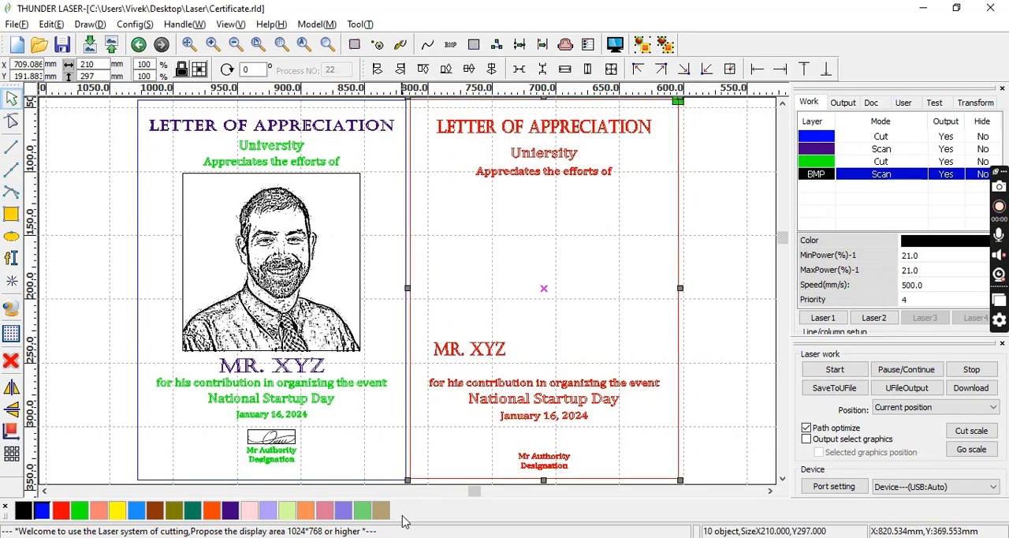
left_click(491, 69)
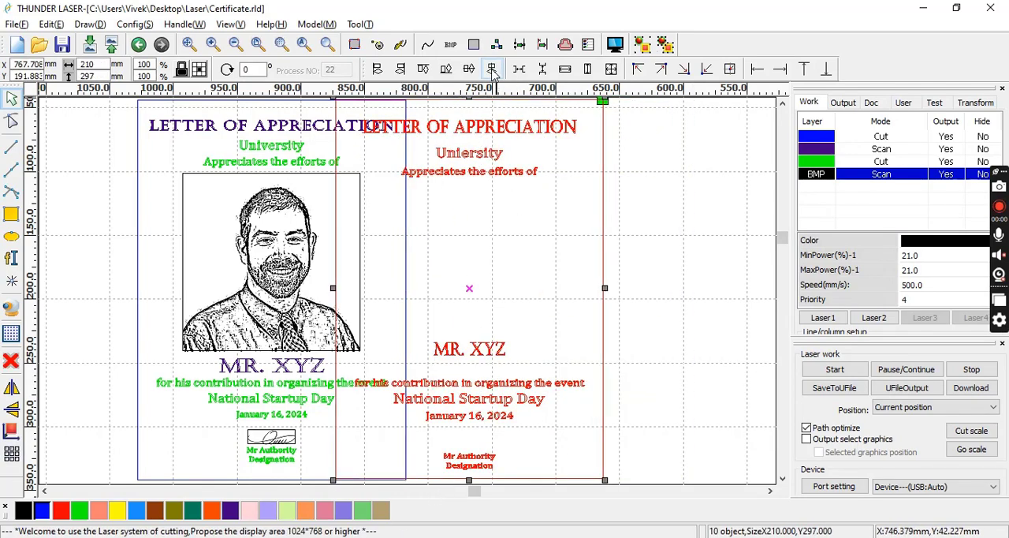
key("Right")
key("Right")
key("Right")
key("Right")
key("Right")
key("Right")
key("Right")
key("Right")
key("Right")
key("Right")
key("Right")
key("Right")
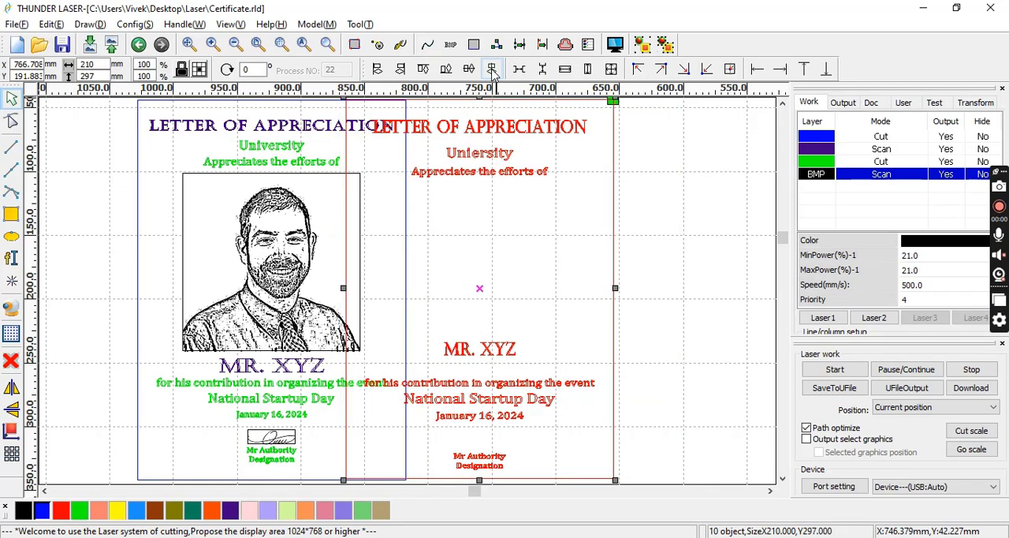
key("Right")
key("Right")
key("Right")
key("Right")
key("Right")
key("Right")
key("Right")
key("Right")
key("Right")
key("Right")
key("Right")
key("Right")
key("Right")
key("Right")
key("Right")
key("Right")
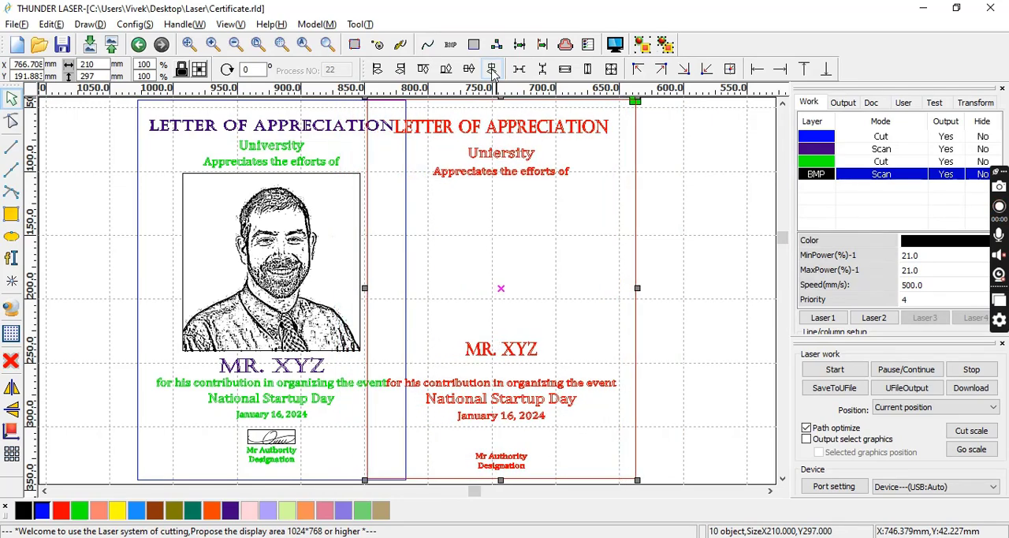
key("Right")
key("Right")
key("Right")
key("Right")
key("Right")
key("Right")
key("Right")
key("Right")
key("Right")
key("Right")
key("Right")
key("Right")
key("Right")
key("Right")
key("Right")
key("Right")
key("Right")
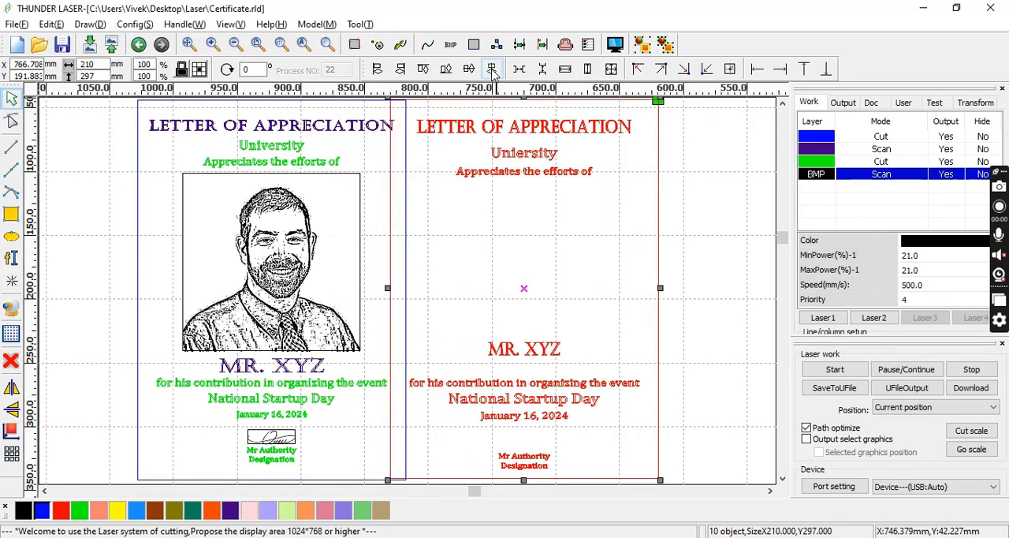
key("Right")
key("Right")
key("Right")
key("Right")
key("Right")
key("Right")
key("Right")
key("Right")
key("Right")
key("Right")
key("Right")
key("Right")
key("Right")
key("Right")
key("Right")
key("Right")
key("Right")
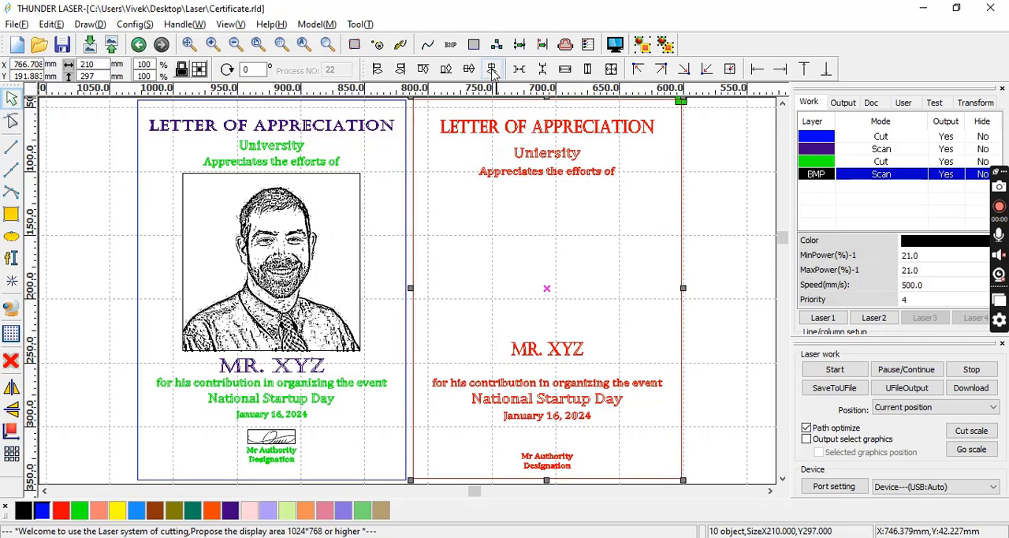
left_click(702, 208)
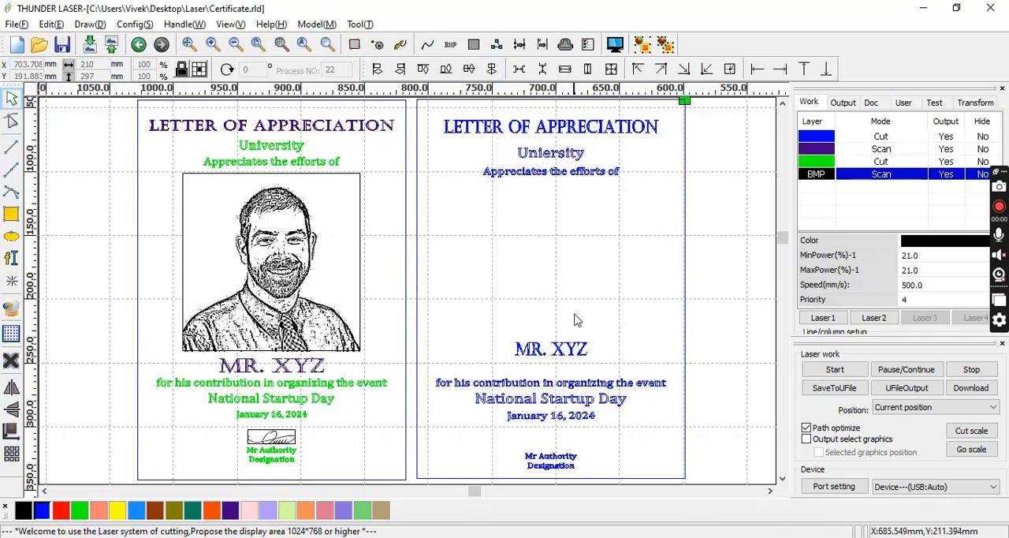
Move the new "MR. XYZ" text down to just above the contribution line, at about Y 248.7 mm.
left_click(557, 354)
key("Down")
key("Down")
key("Down")
key("Down")
key("Down")
key("Down")
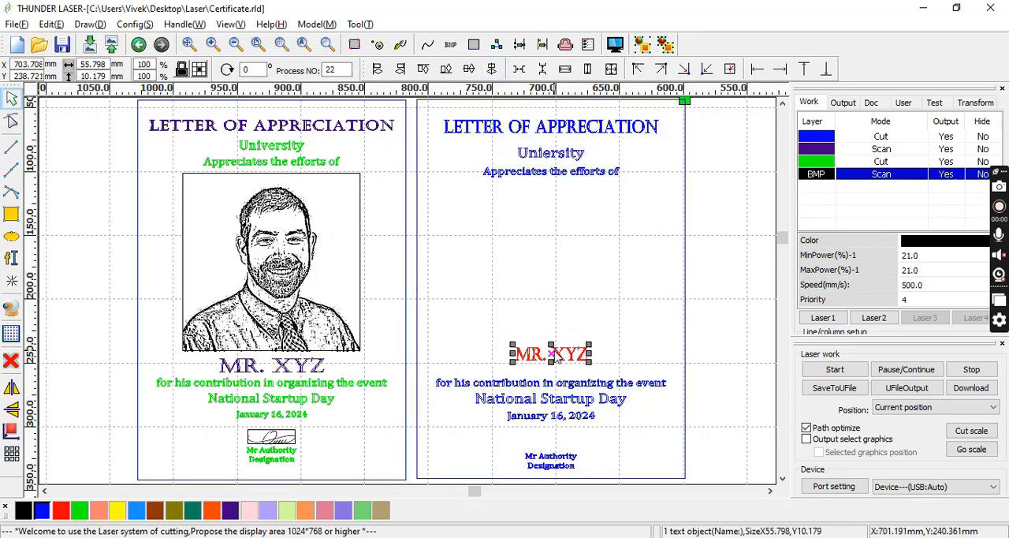
key("Down")
key("Down")
key("Down")
key("Down")
key("Down")
key("Down")
key("Down")
key("Down")
key("Down")
key("Down")
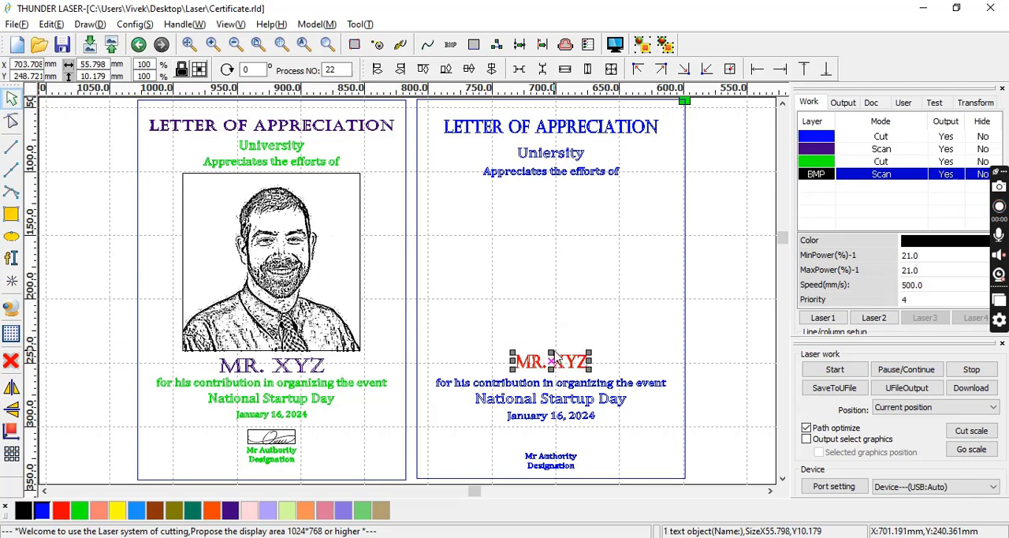
left_click(382, 282)
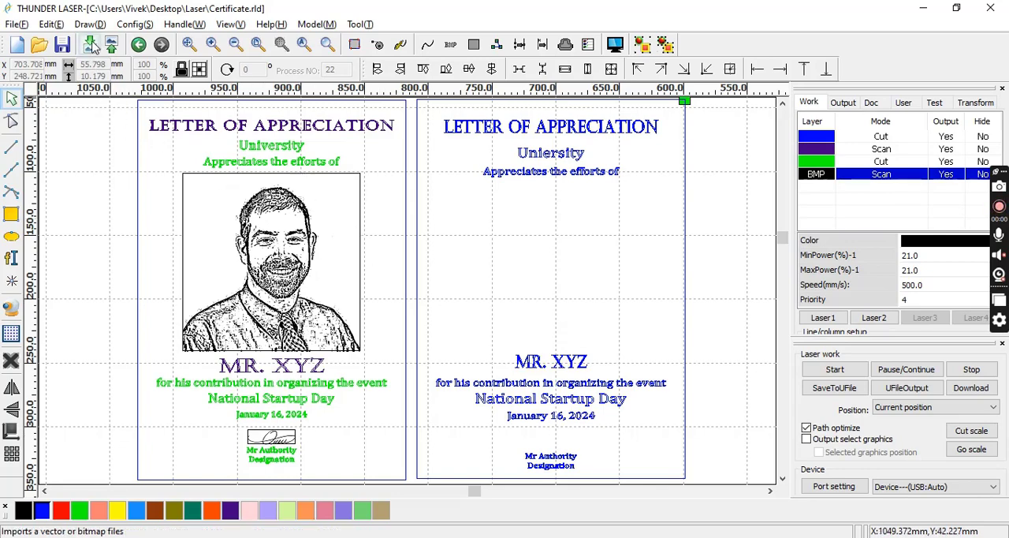
Import the Sketch image from the Laser folder into the drawing.
left_click(91, 46)
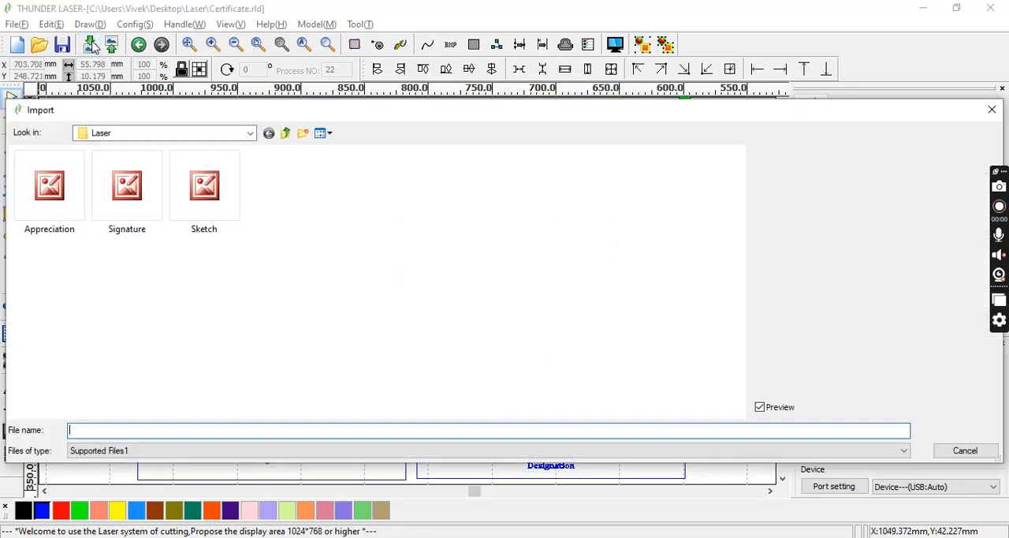
double_click(209, 196)
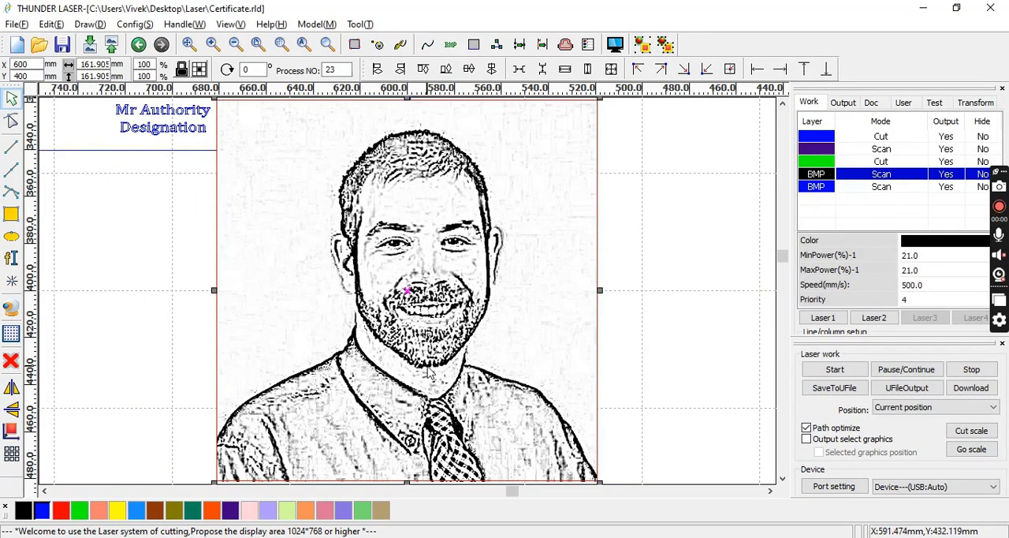
scroll(428, 374, "down", 3)
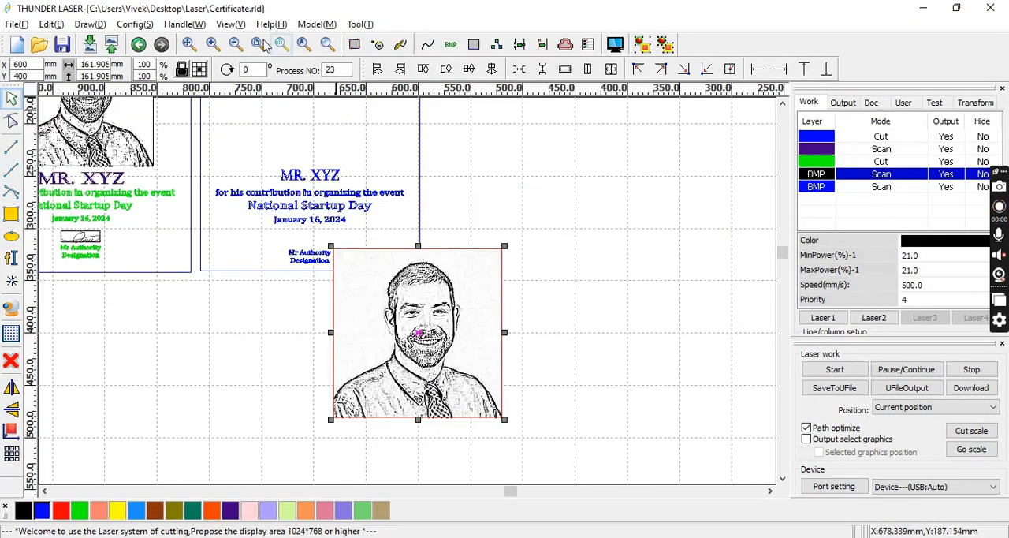
In Bitmap handle, give the portrait Black And White dithering with brightness at -12.8% and apply it to the preview.
left_click(189, 25)
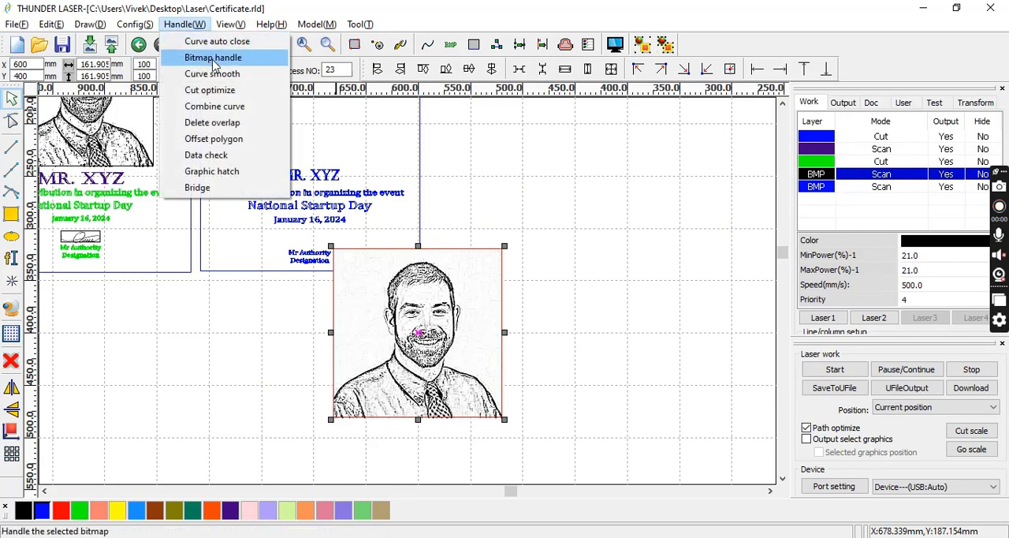
left_click(213, 60)
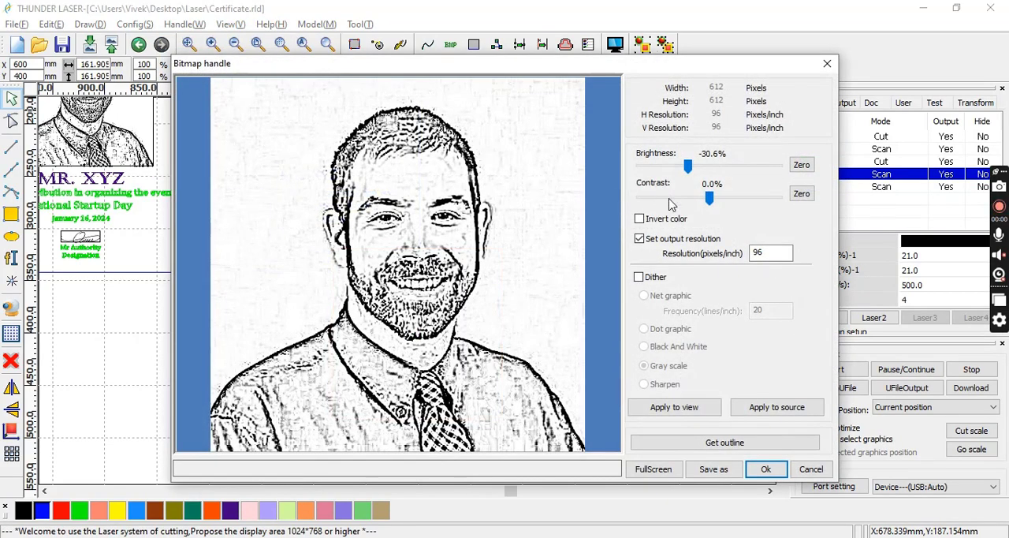
left_click(800, 164)
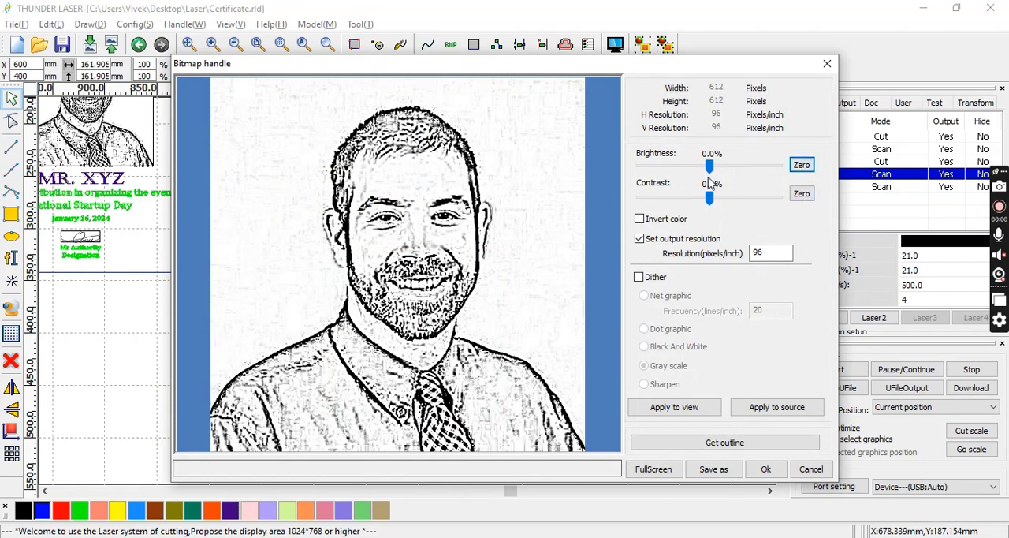
left_click(653, 280)
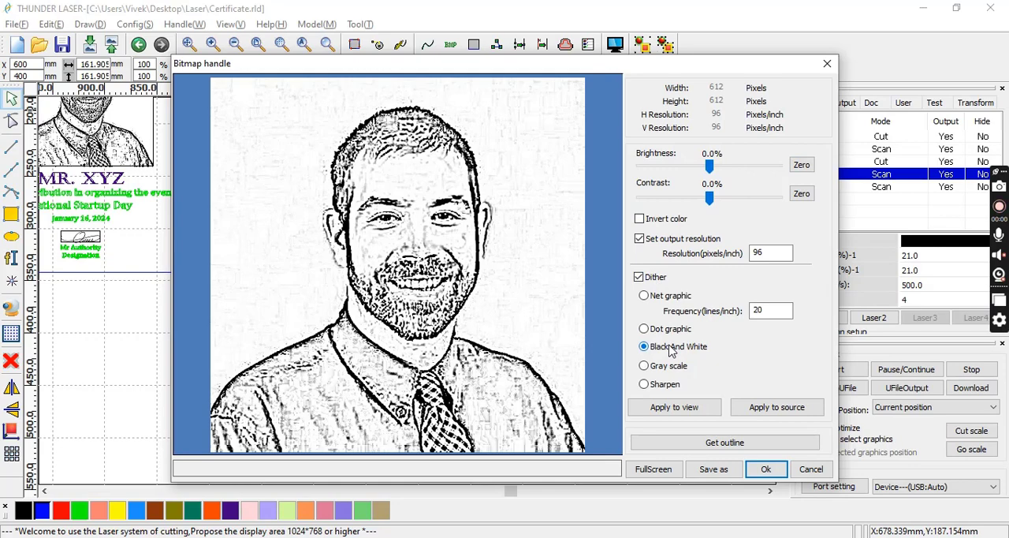
left_click(712, 414)
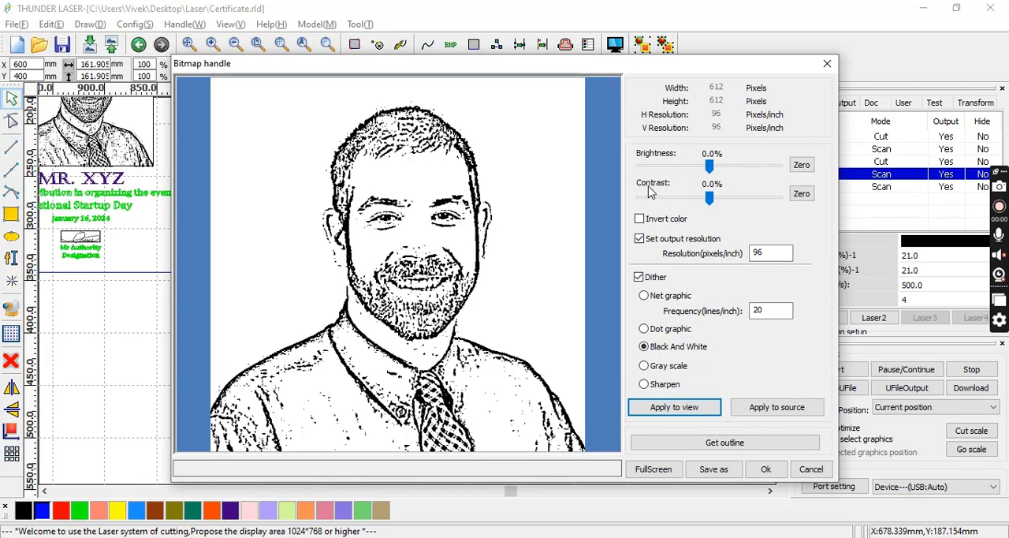
left_click_drag(708, 166, 701, 172)
left_click(675, 410)
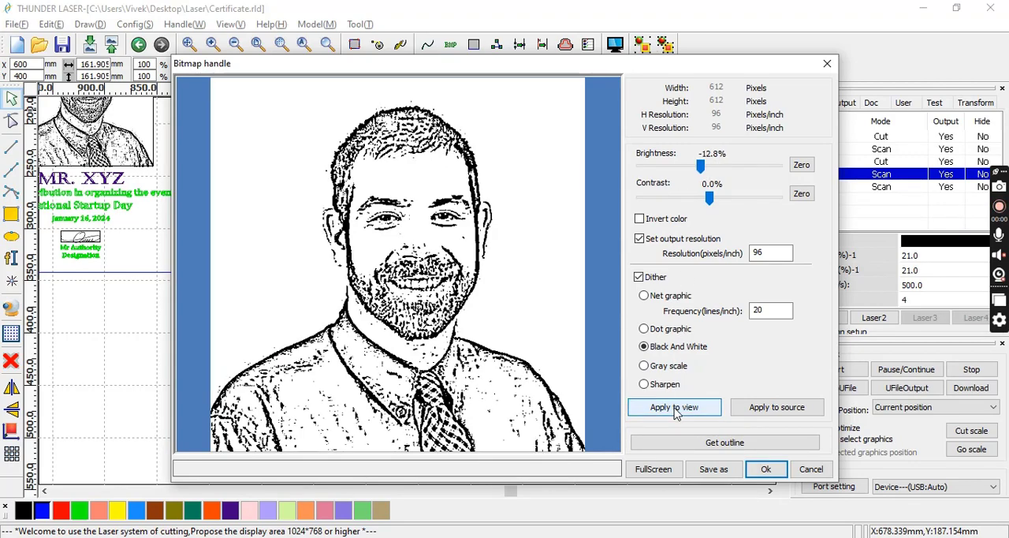
Set the portrait bitmap's output resolution to 960 pixels/inch and accept the bitmap settings.
left_click(776, 252)
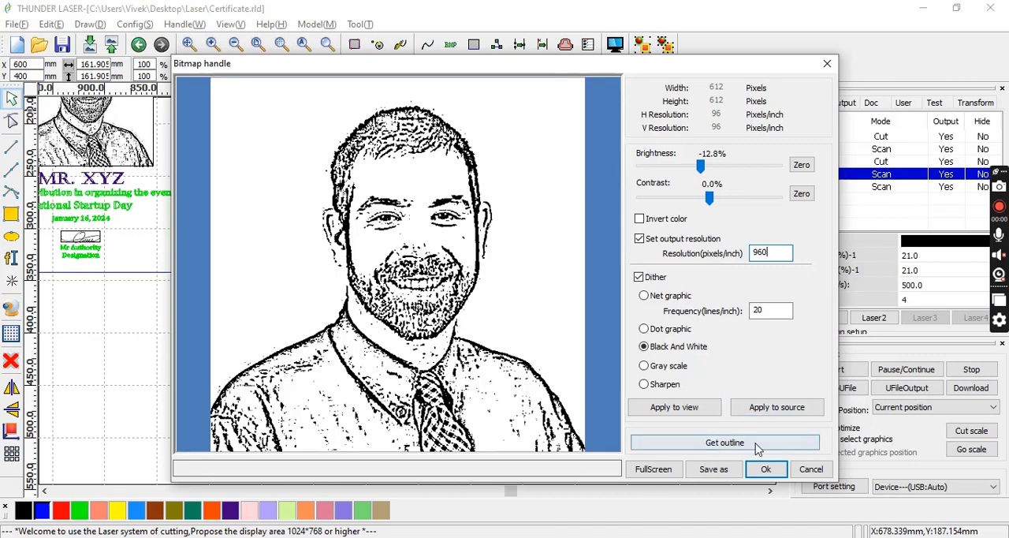
left_click(765, 468)
left_click(634, 418)
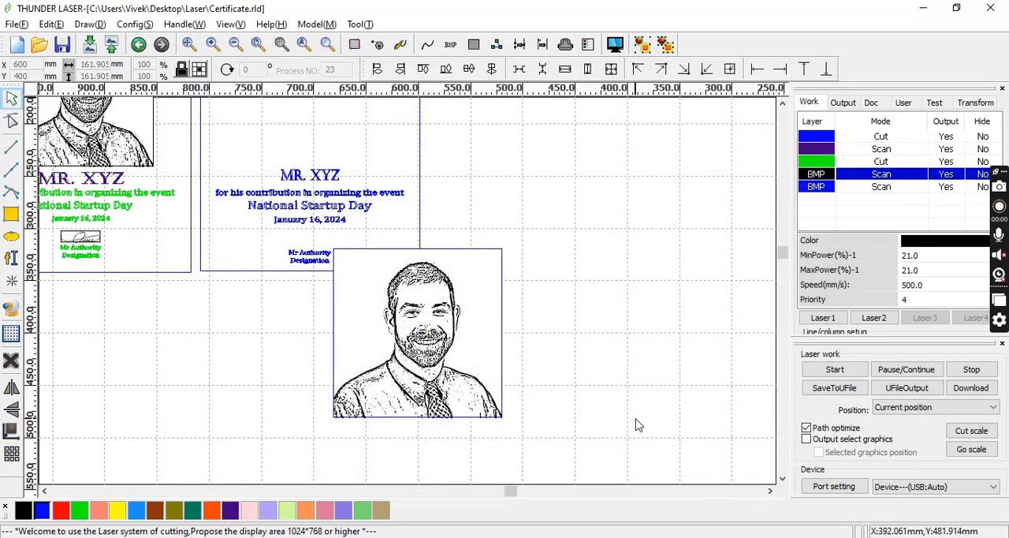
Move the portrait bitmap onto the new certificate, just above "MR. XYZ", at about X 696 mm, Y 162 mm.
left_click(456, 367)
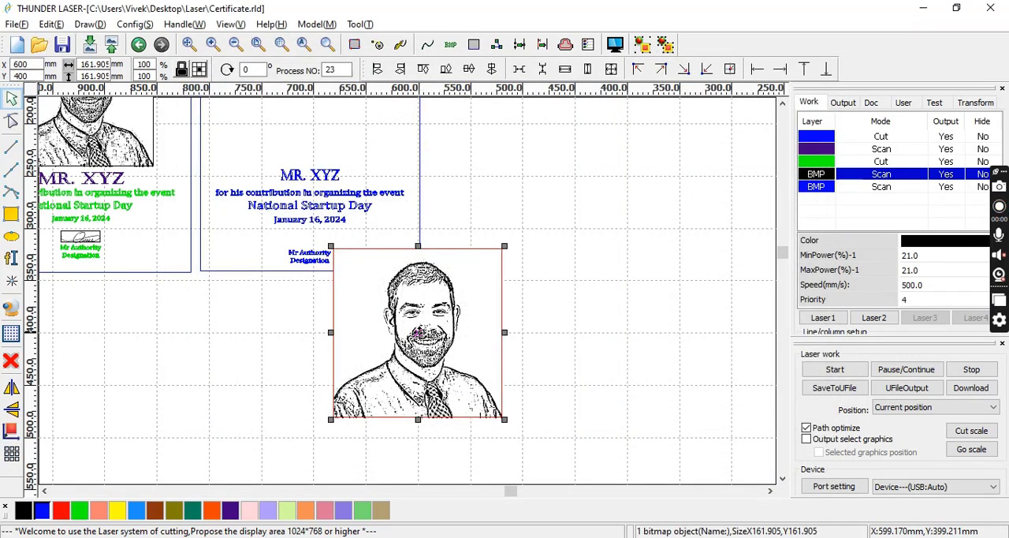
left_click_drag(455, 369, 319, 82)
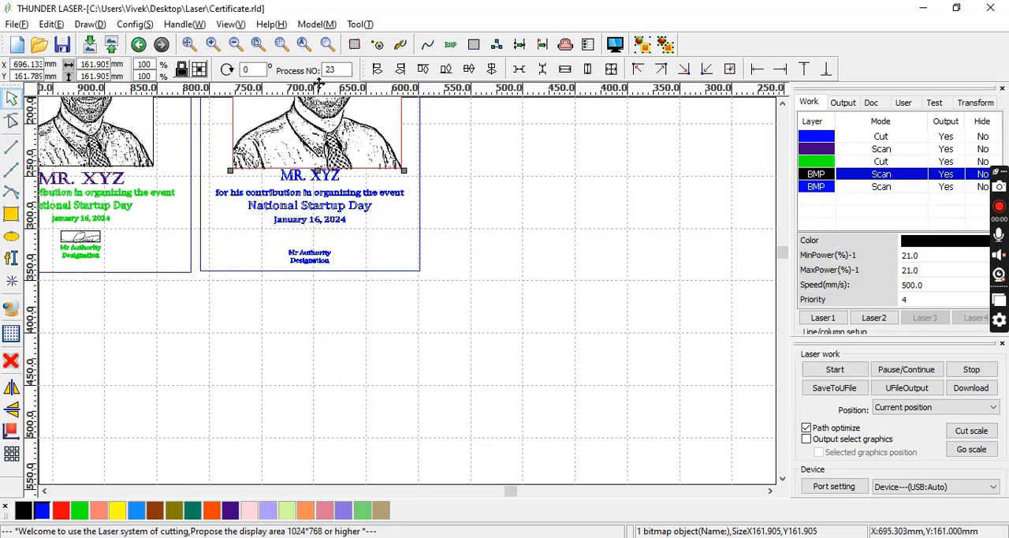
key("ctrl+a")
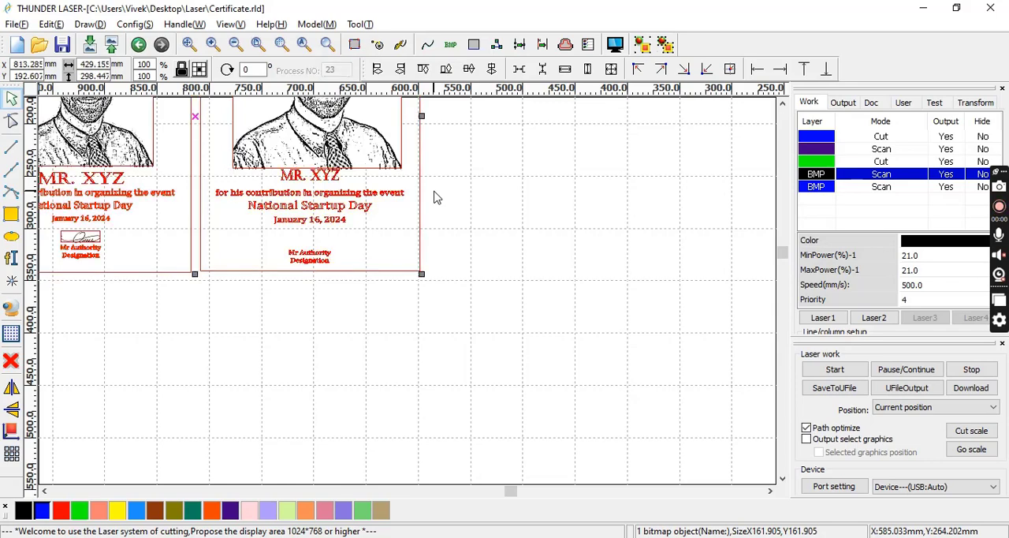
left_click(282, 45)
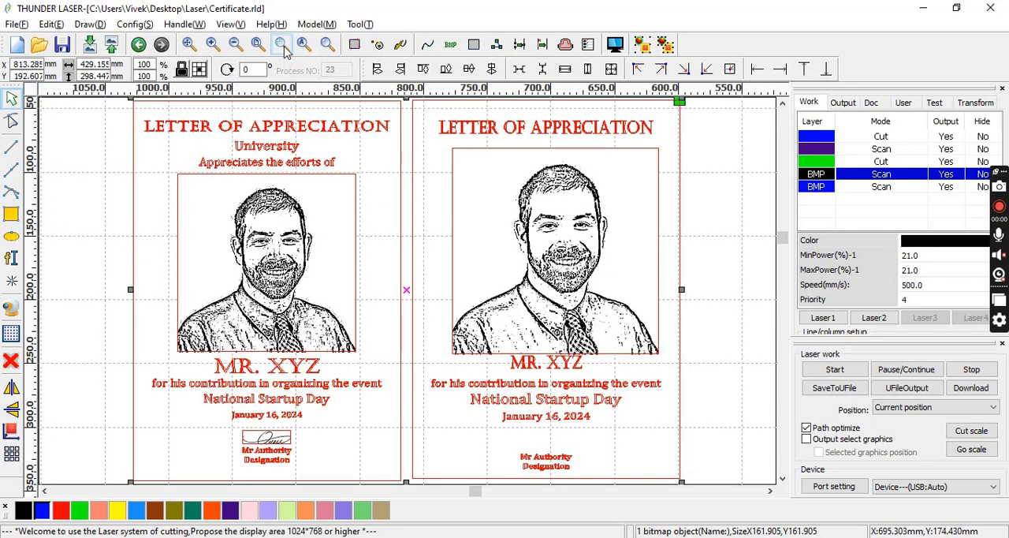
left_click(115, 179)
Shrink the new certificate's portrait to about 132 mm square and nudge it up to about Y 174.7 mm, clear of "MR. XYZ".
left_click(477, 263)
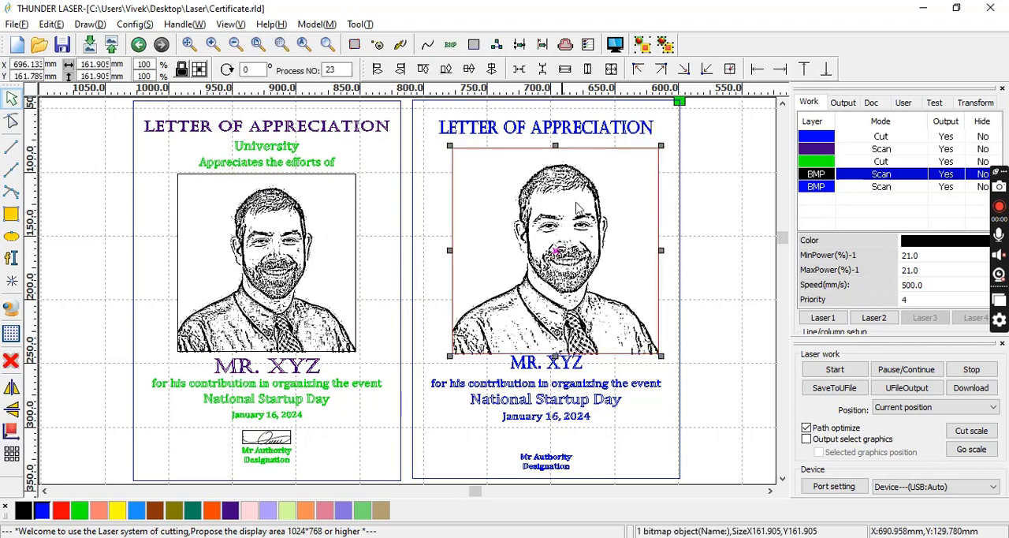
left_click_drag(661, 148, 633, 194)
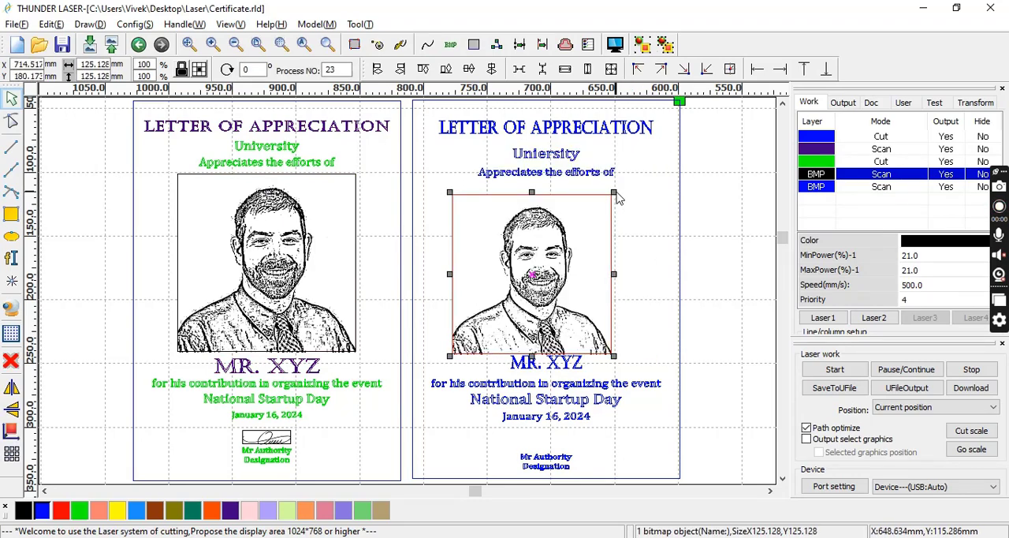
left_click_drag(614, 190, 623, 183)
key("Up")
key("Up")
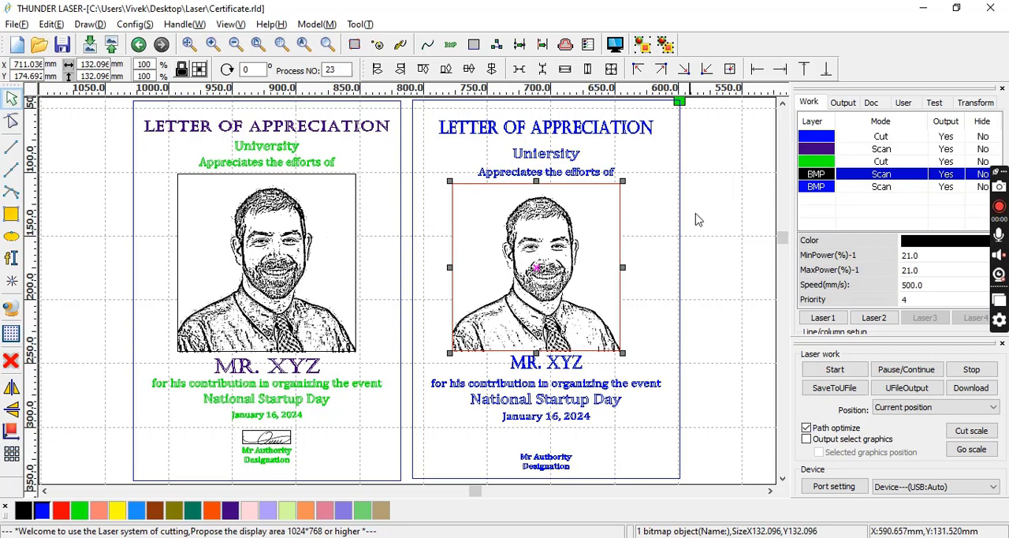
Centre-align the new certificate's frame, all its text and the portrait on one vertical axis.
left_click(730, 337)
left_click_drag(688, 483, 371, 4)
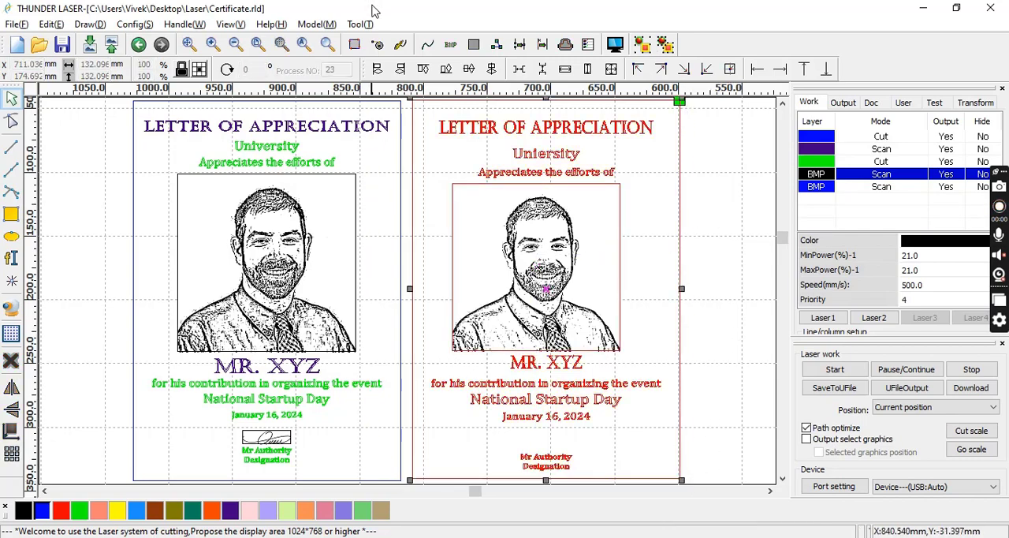
left_click(494, 71)
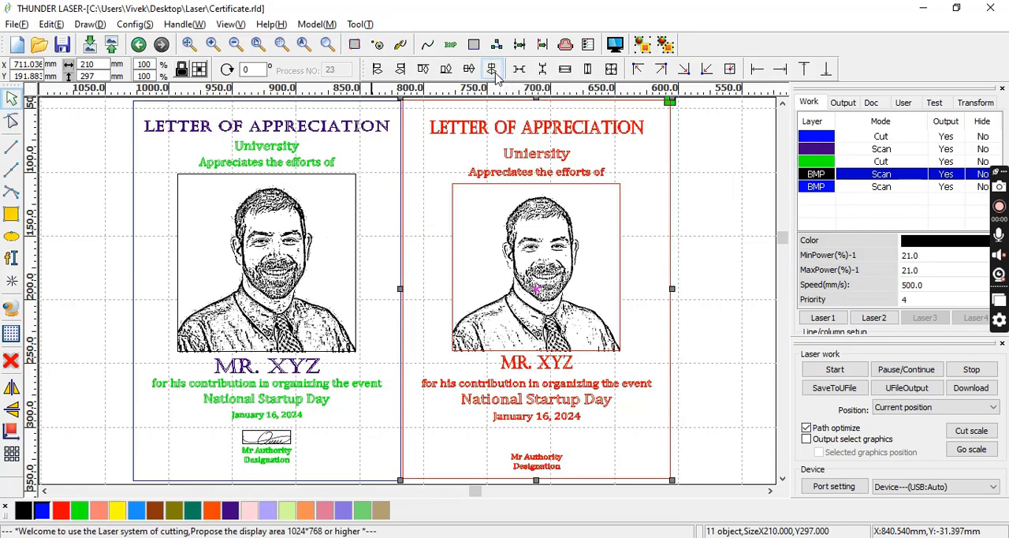
left_click(714, 274)
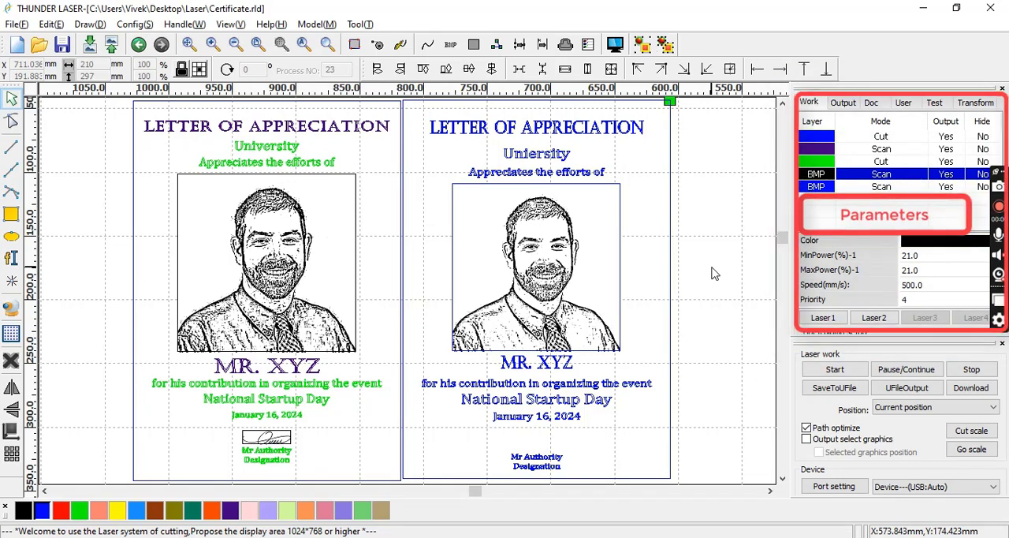
Assign the new "LETTER OF APPRECIATION" title and "MR. XYZ" to the purple Scan layer, and nudge "MR. XYZ" down to about Y 250.7 mm.
left_click(622, 136)
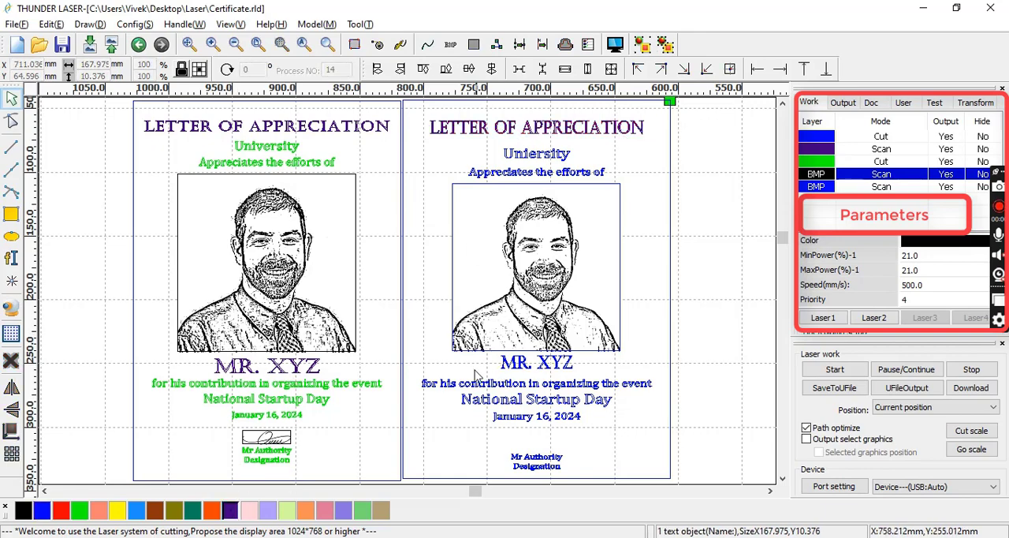
left_click(518, 371)
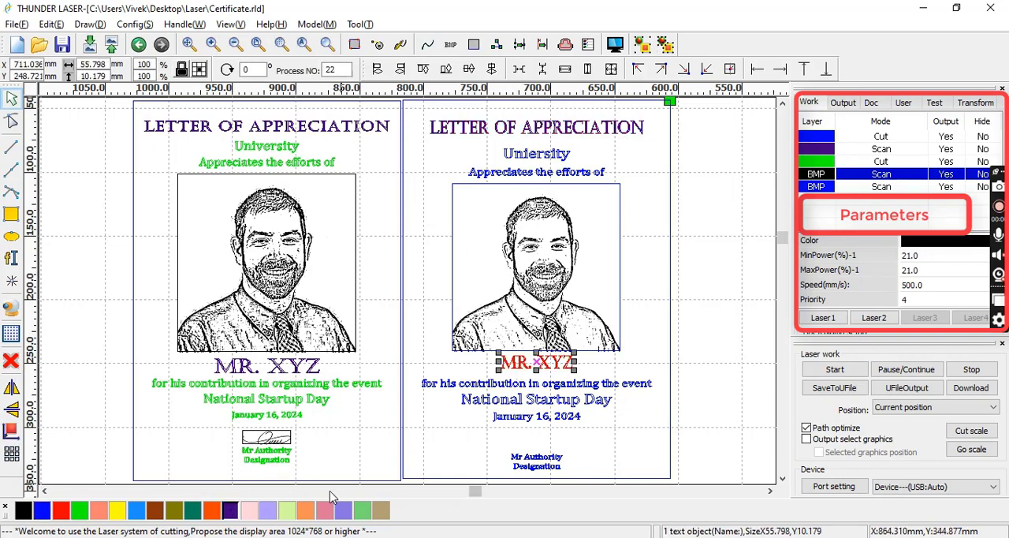
left_click(231, 512)
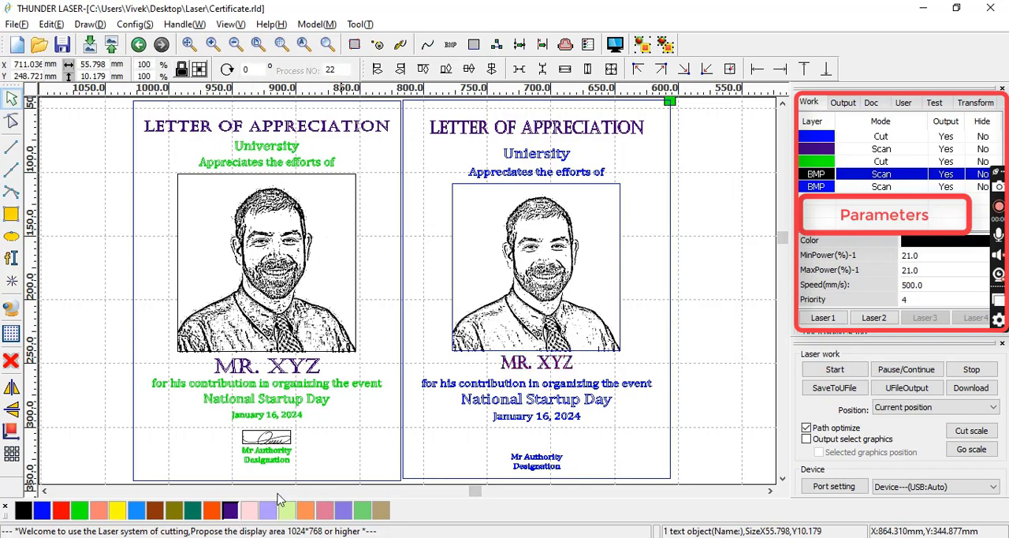
left_click(520, 364)
key("Down")
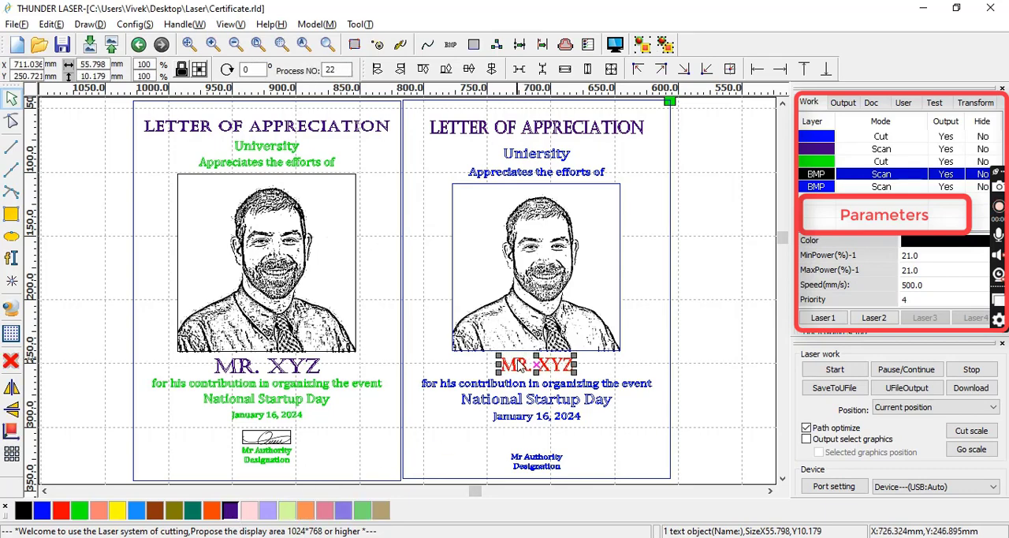
left_click(726, 388)
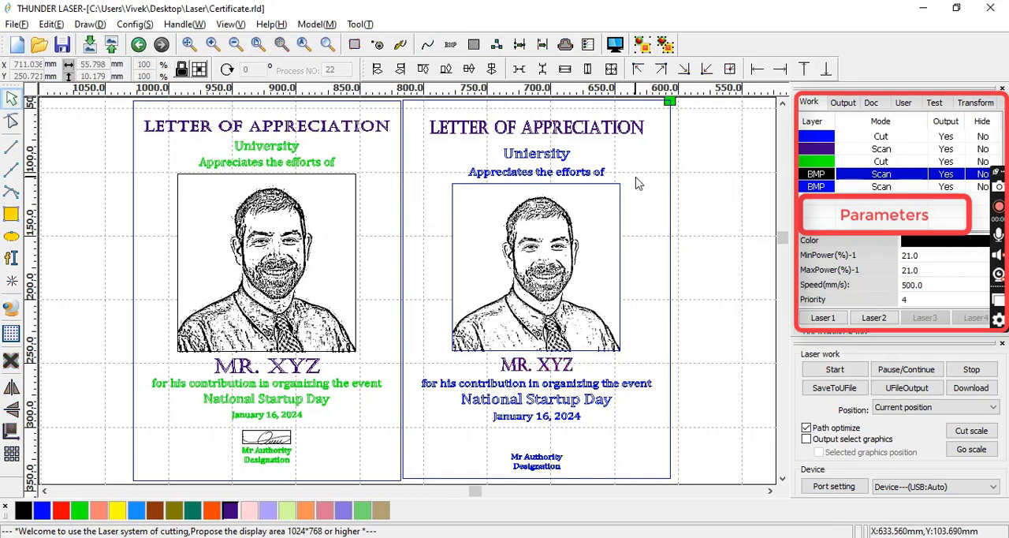
Assign the two lines above the new portrait and the contribution, "National Startup Day" and date lines to the green Cut layer.
left_click_drag(635, 175, 431, 140)
left_click(428, 140)
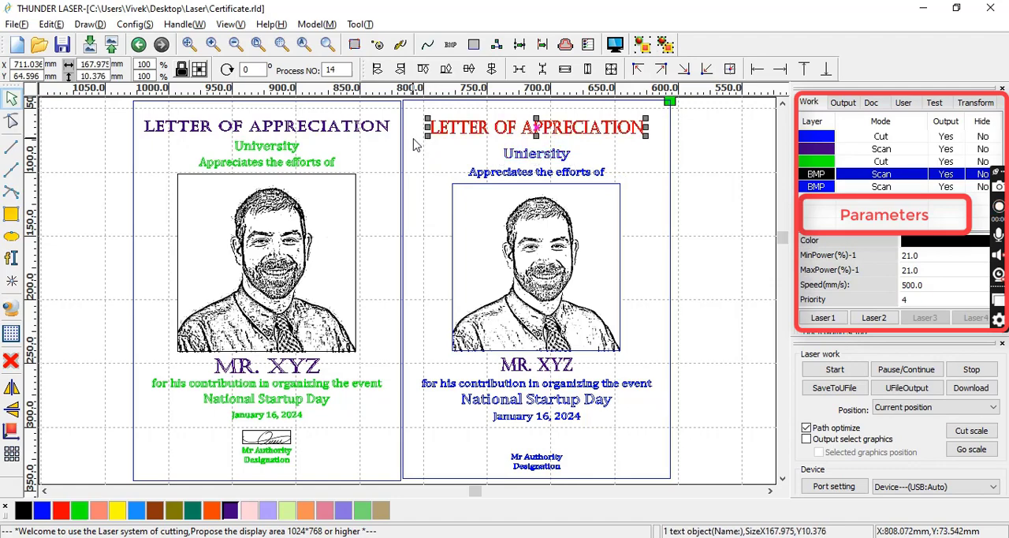
left_click(416, 150)
left_click_drag(426, 140, 666, 198)
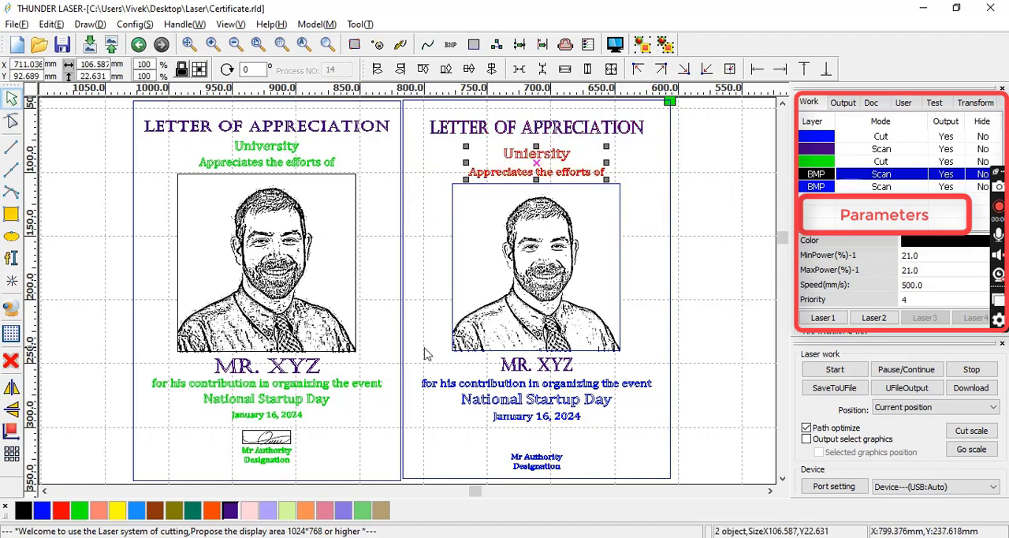
left_click(79, 510)
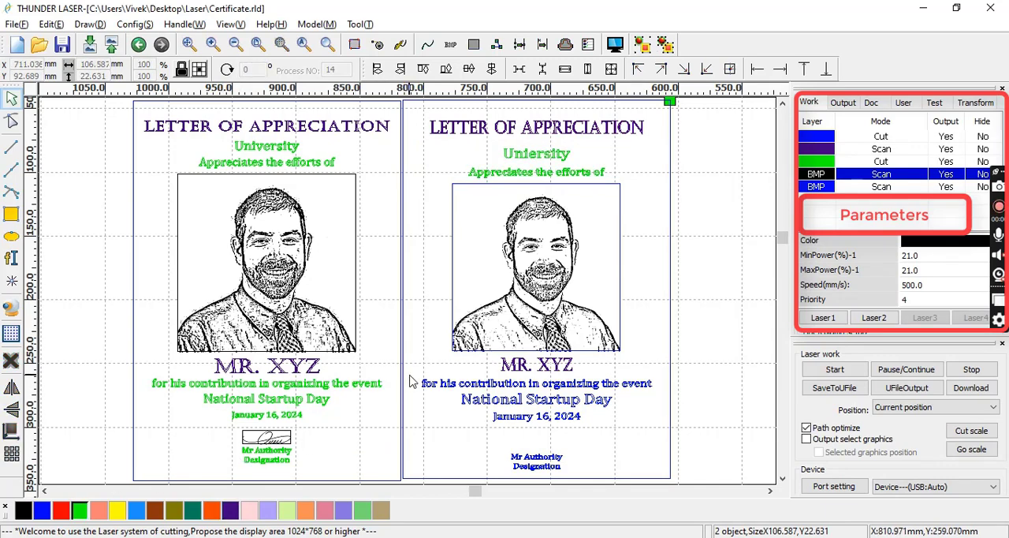
left_click_drag(409, 376, 690, 432)
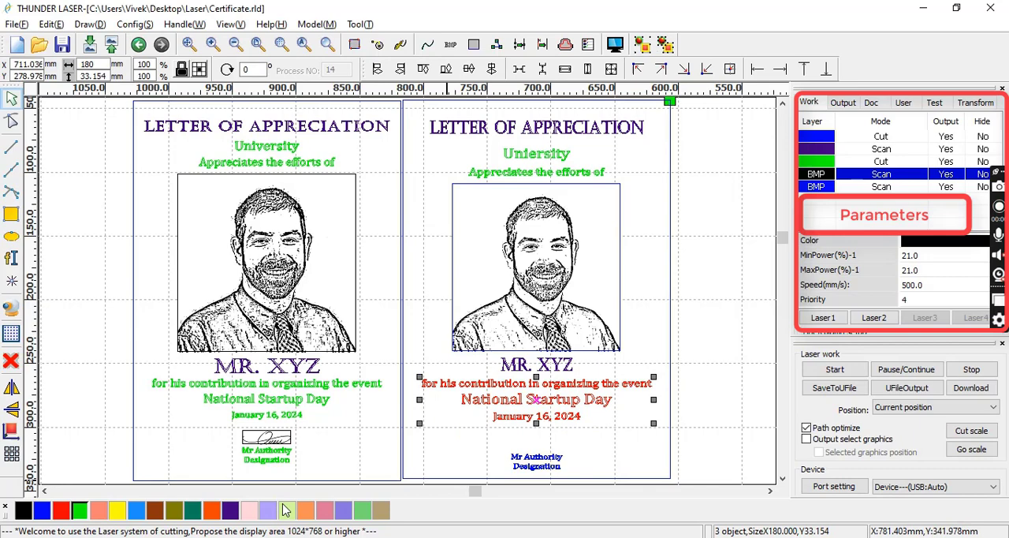
left_click(78, 510)
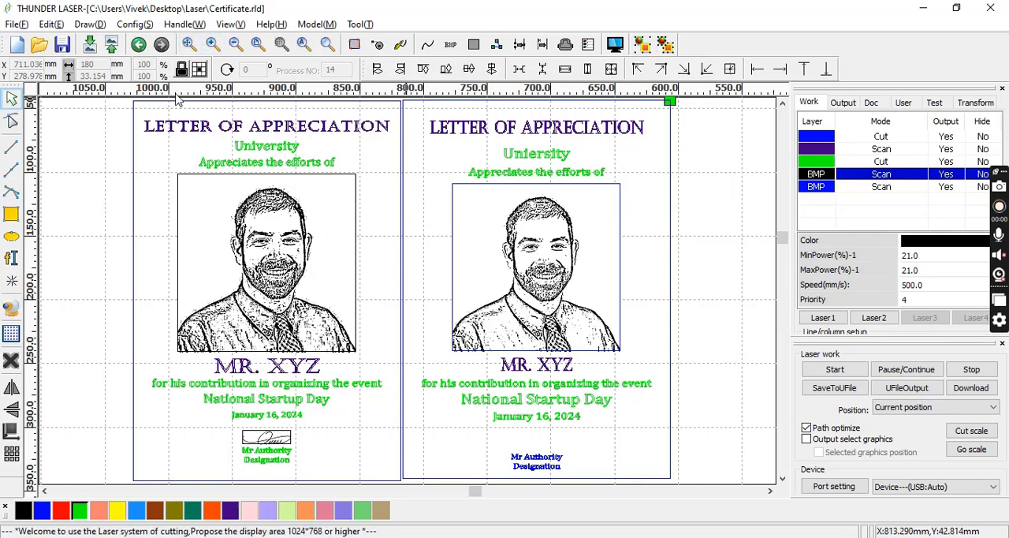
Import the signature image and use Bitmap handle to give it Black And White dithering at 960 pixels/inch output resolution.
left_click(89, 46)
double_click(135, 227)
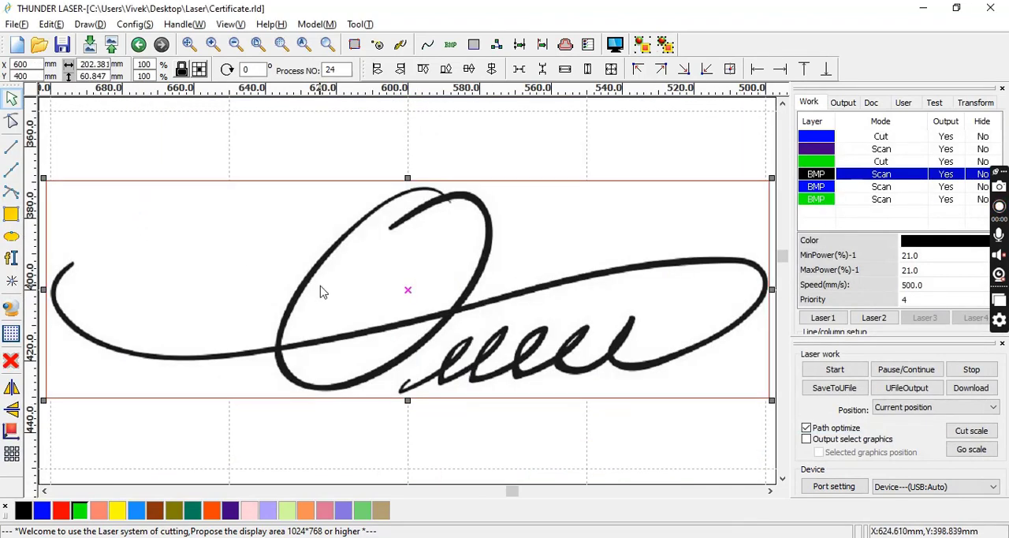
left_click(185, 24)
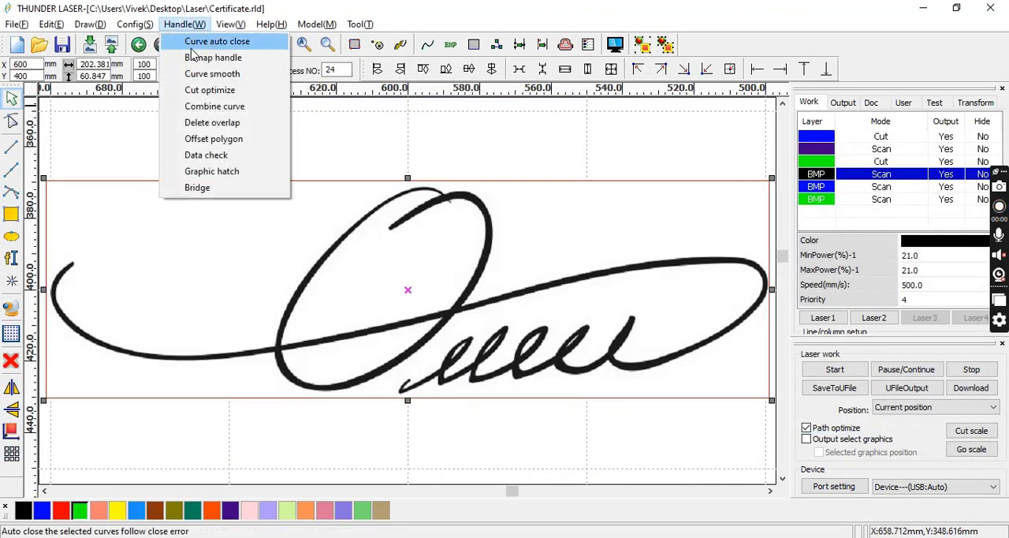
left_click(198, 58)
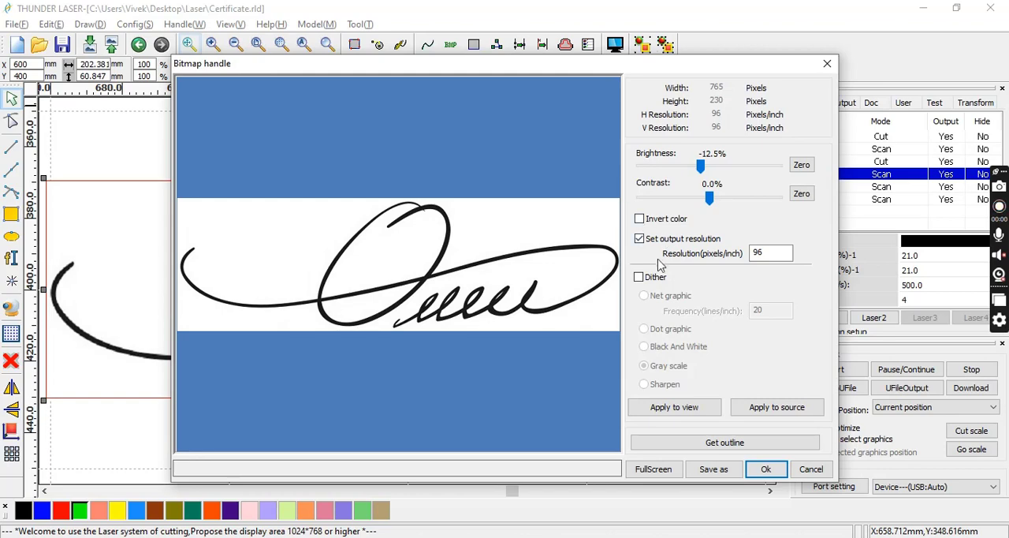
left_click(639, 277)
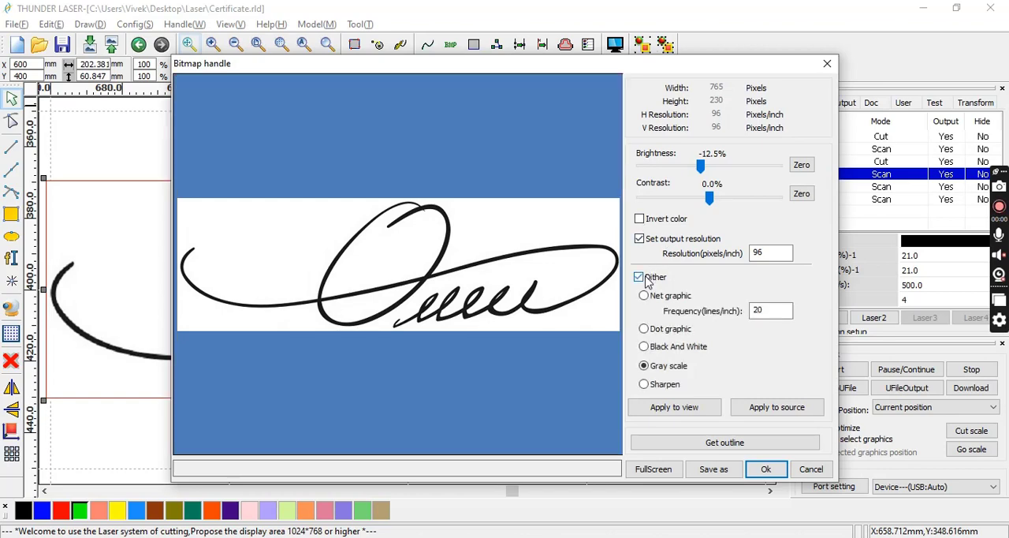
left_click(665, 354)
left_click(716, 408)
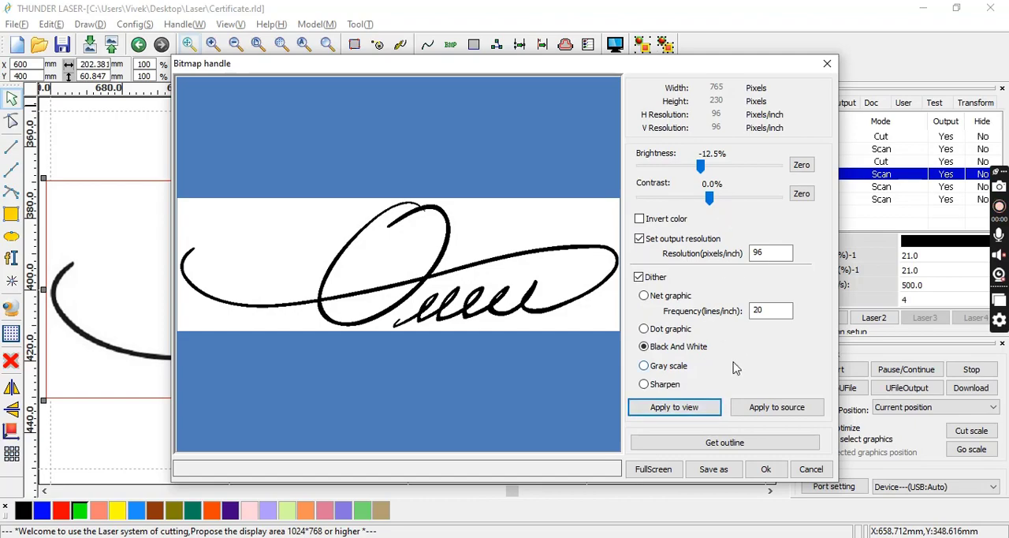
left_click(778, 252)
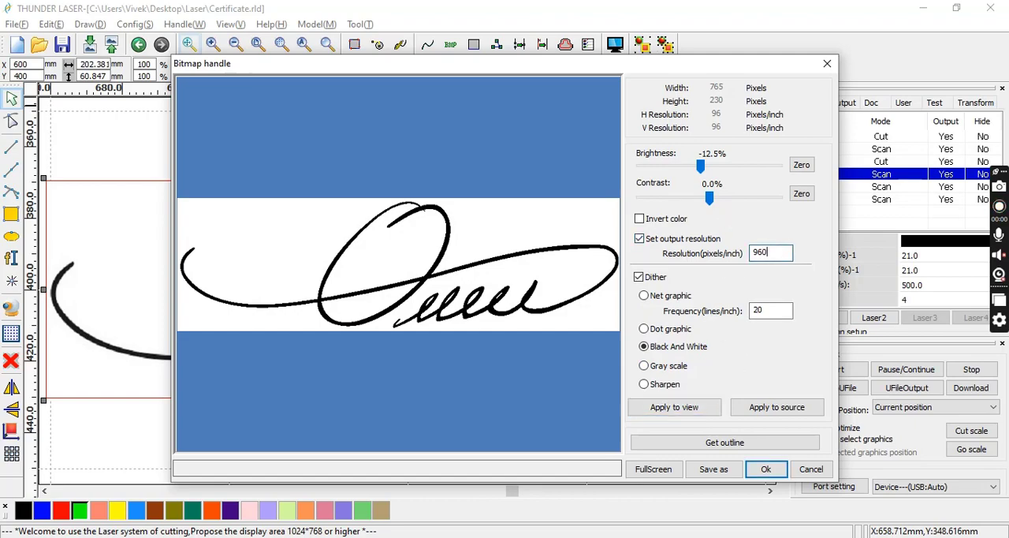
type("0")
left_click(765, 469)
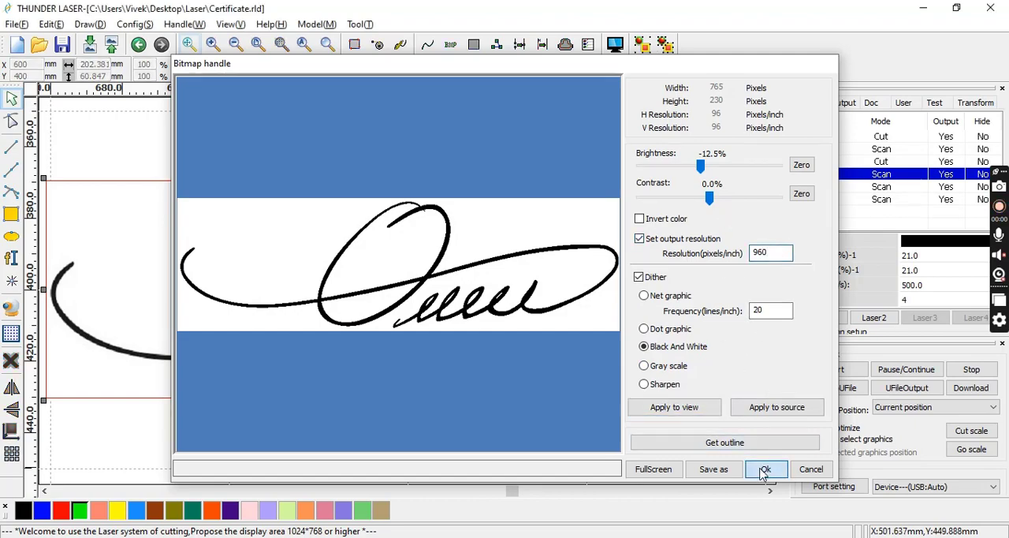
Resize the imported signature bitmap with its proportions locked, entering a height of 40 mm followed by a width of 40 mm.
scroll(538, 410, "down", 3)
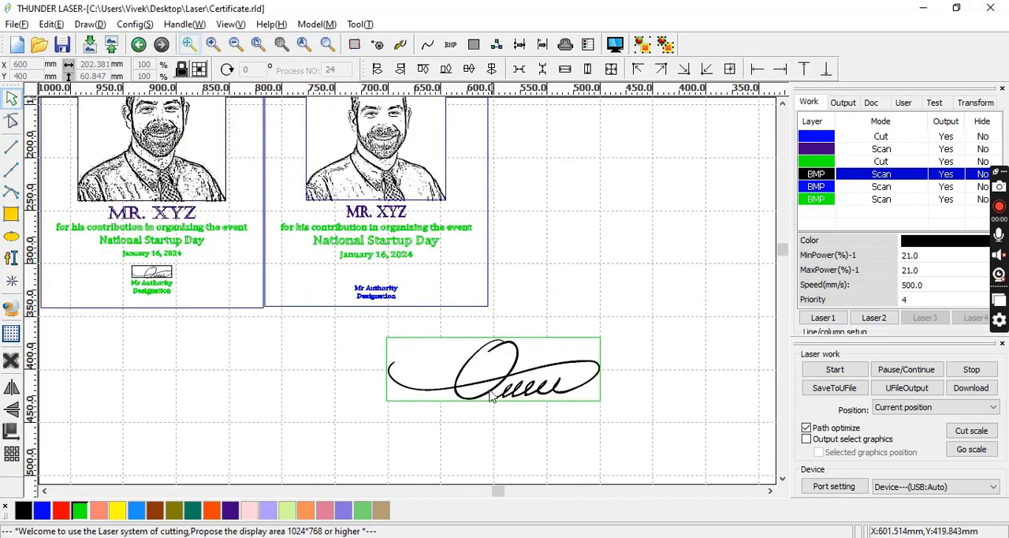
left_click(478, 391)
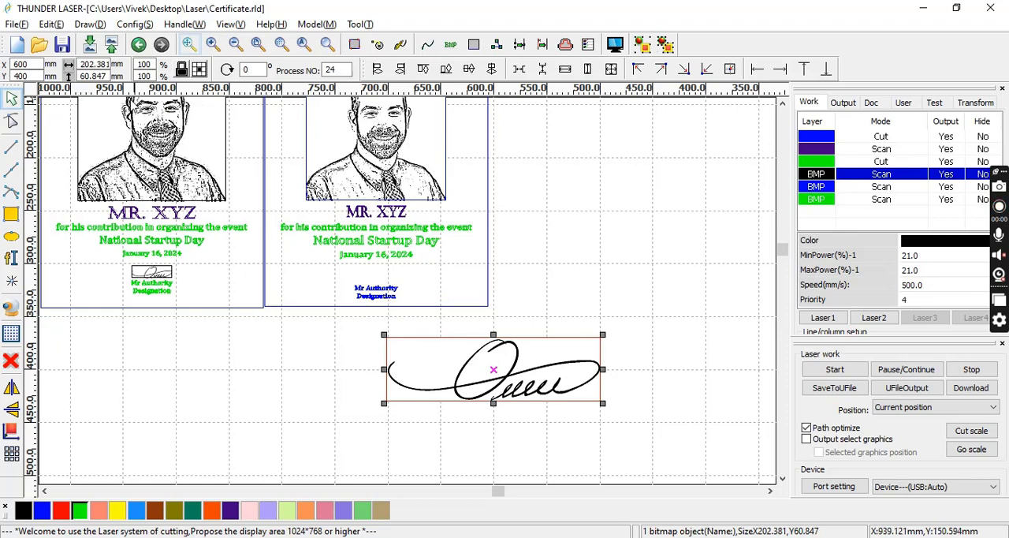
double_click(93, 75)
type("4")
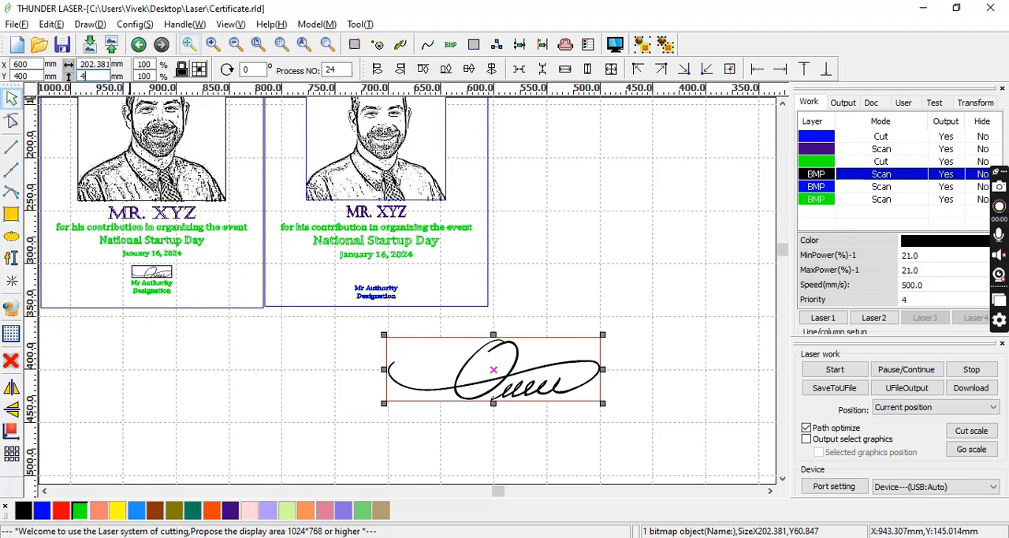
type("0")
key("Return")
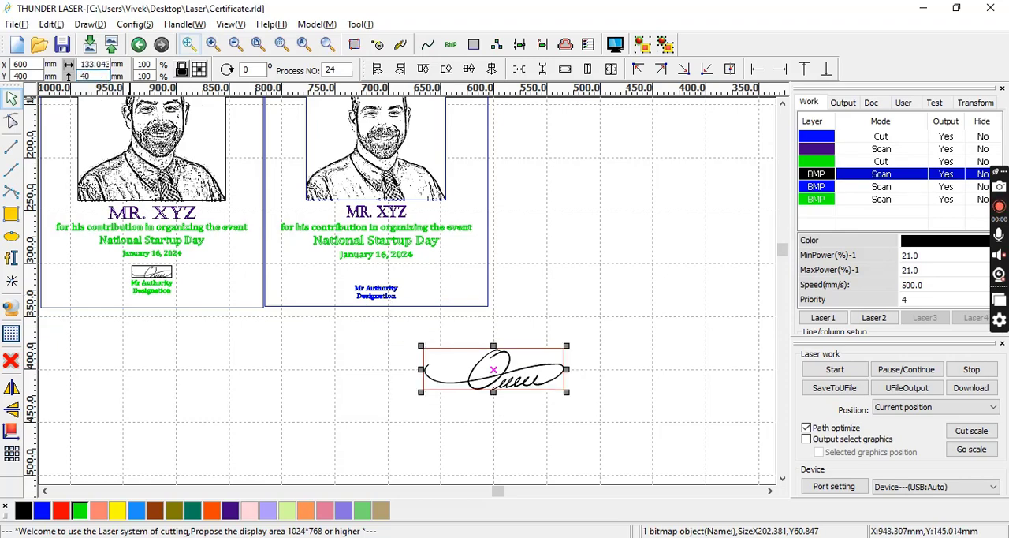
double_click(94, 64)
type("40")
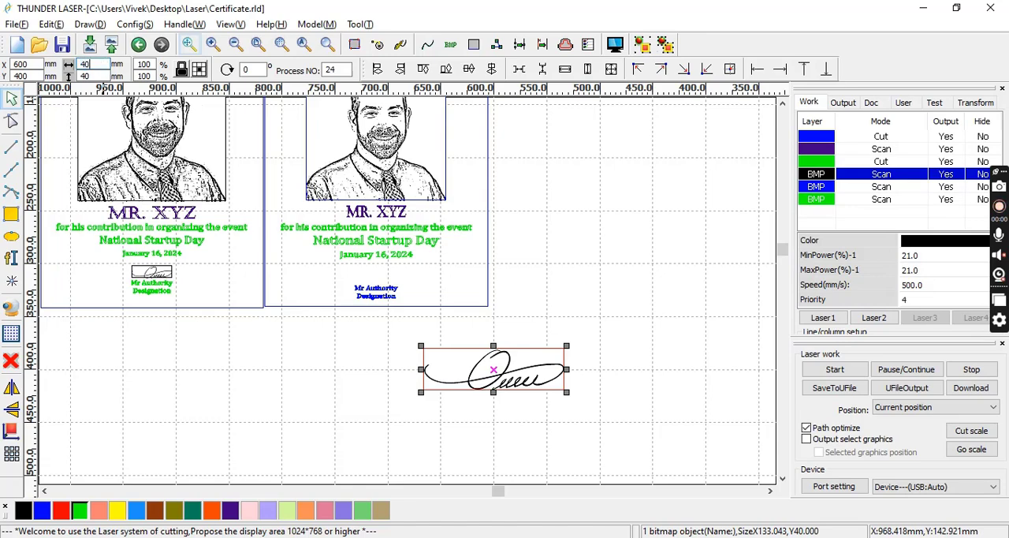
key("Return")
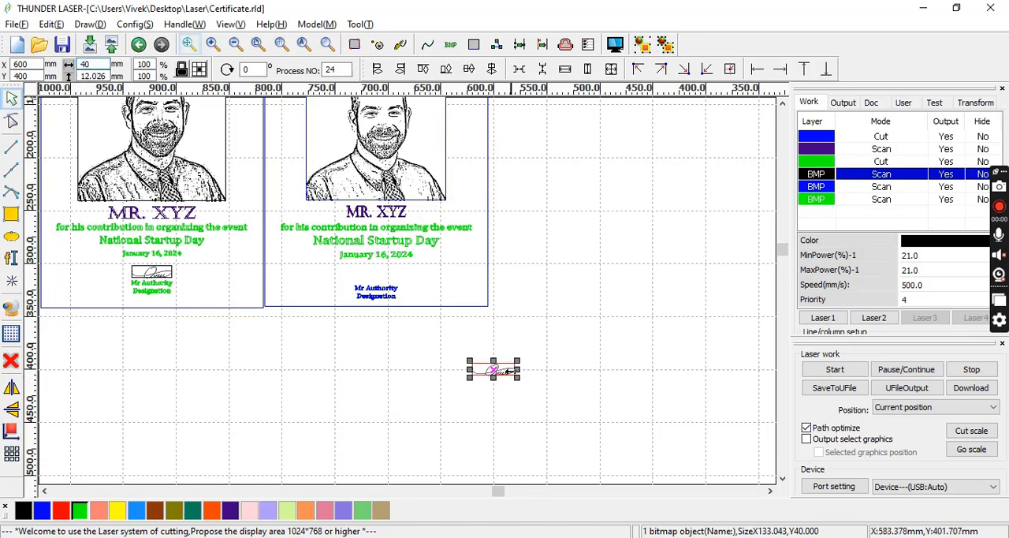
Place the signature just above "Mr Authority" on the new certificate and centre all of that certificate's objects along its vertical centre line.
left_click_drag(492, 369, 374, 276)
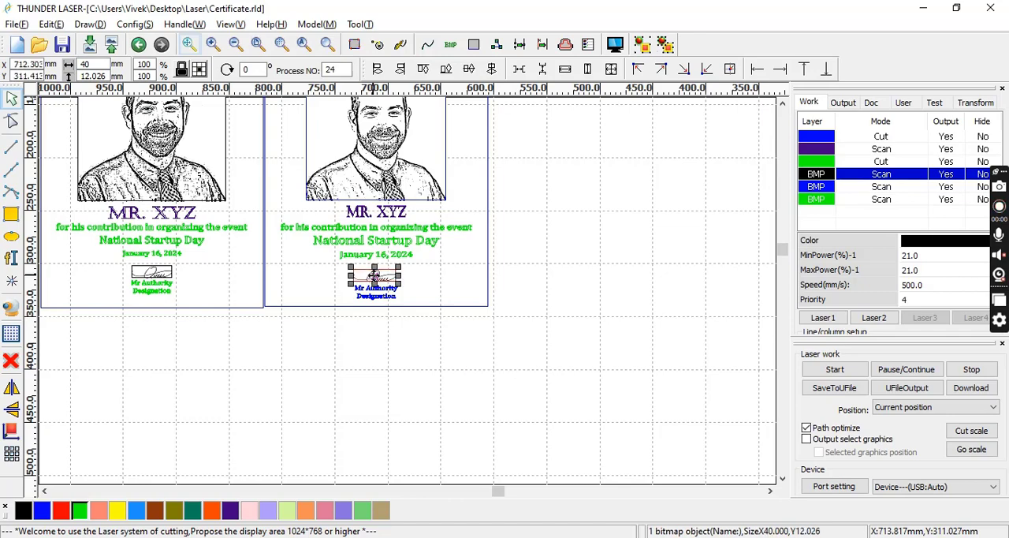
left_click(491, 415)
scroll(490, 415, "down", 2)
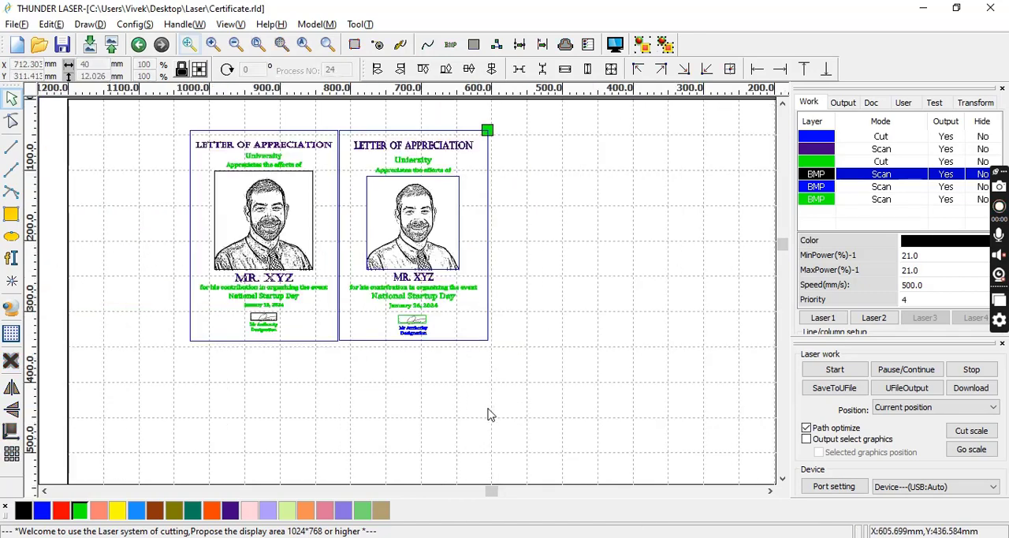
left_click_drag(518, 408, 387, 202)
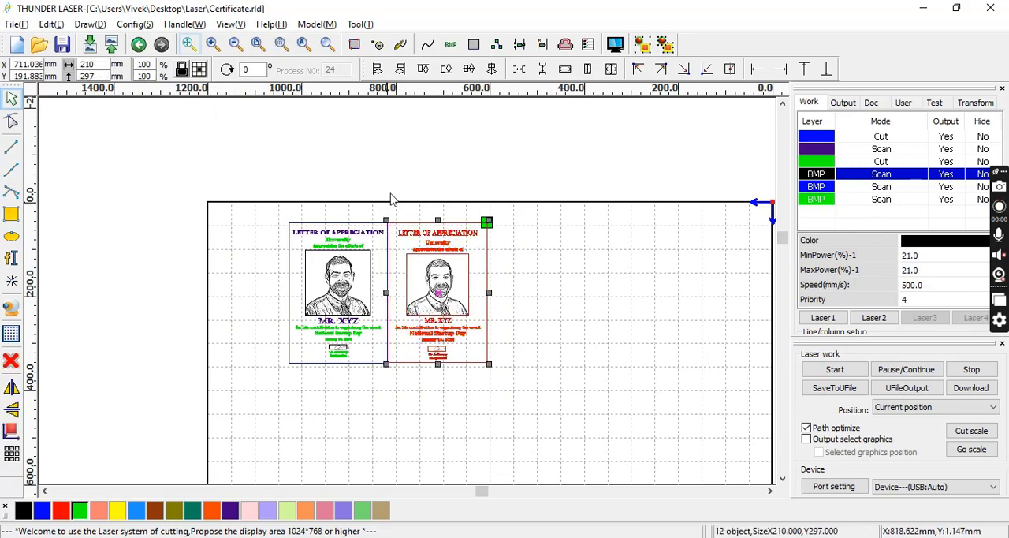
left_click(492, 71)
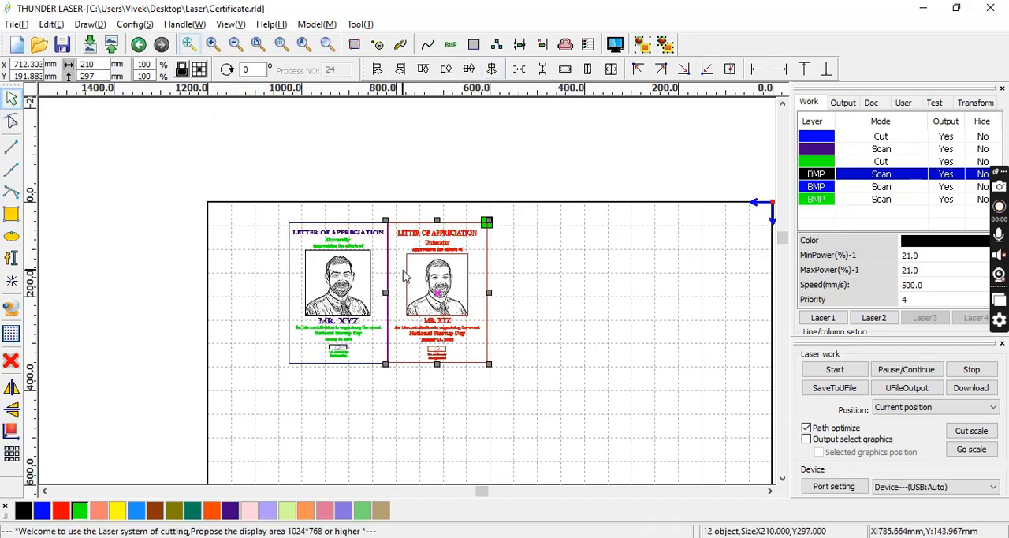
Assign the new certificate's signature bitmap to the blue BMP Scan layer.
key("ctrl+a")
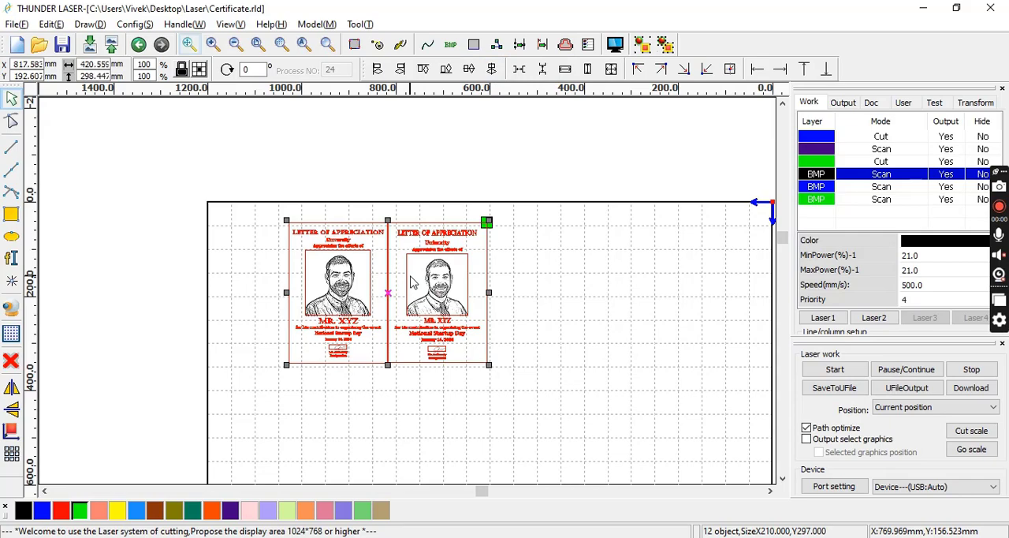
left_click(282, 45)
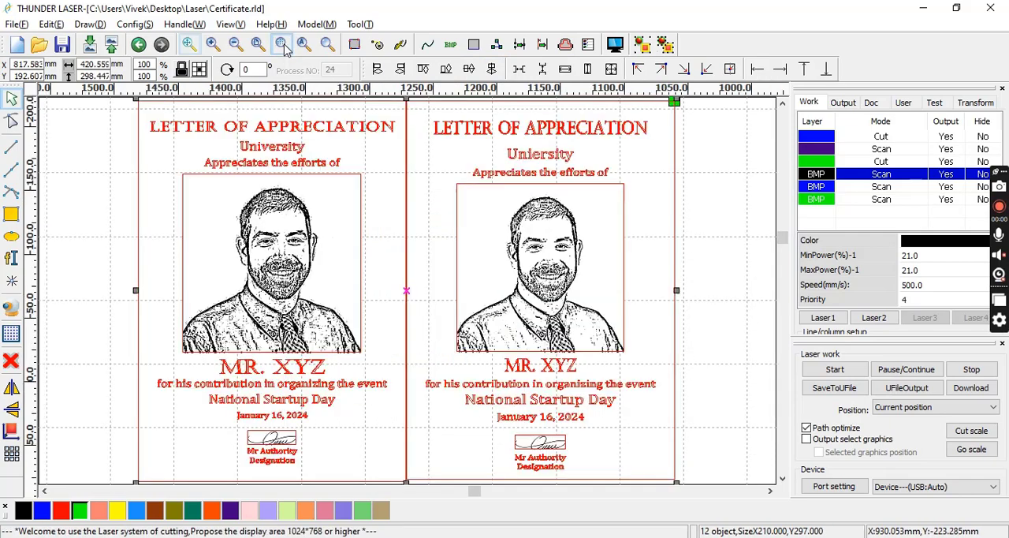
left_click(719, 271)
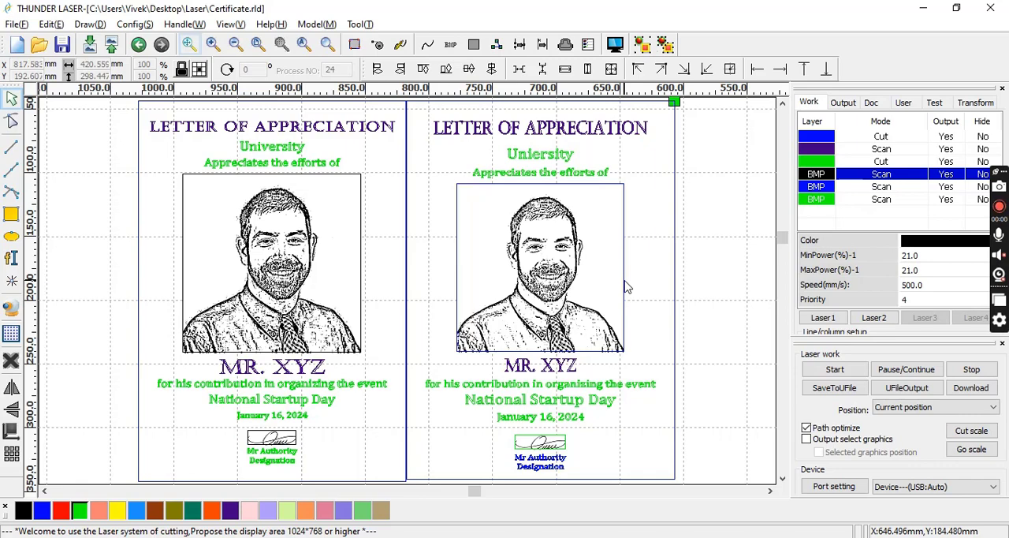
left_click(541, 442)
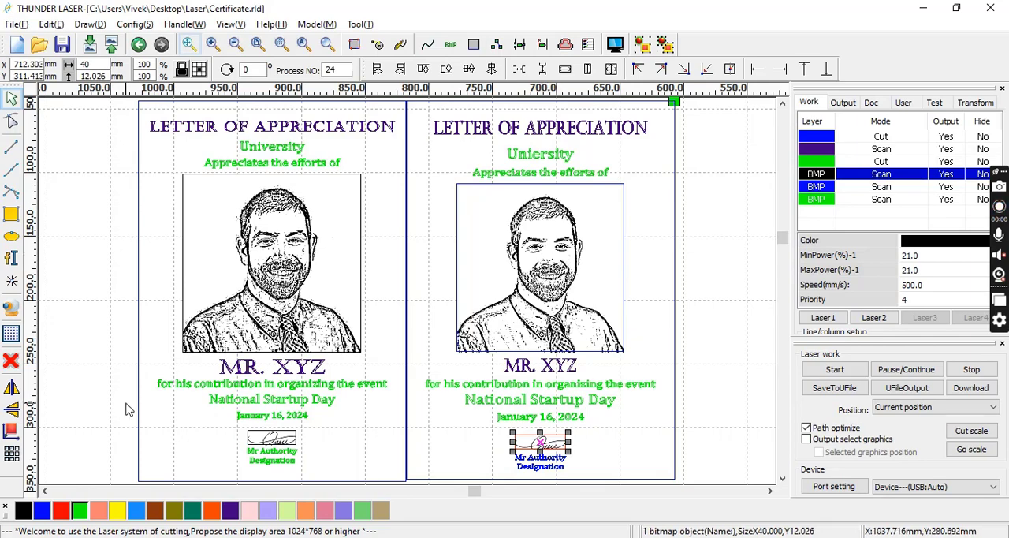
left_click(44, 512)
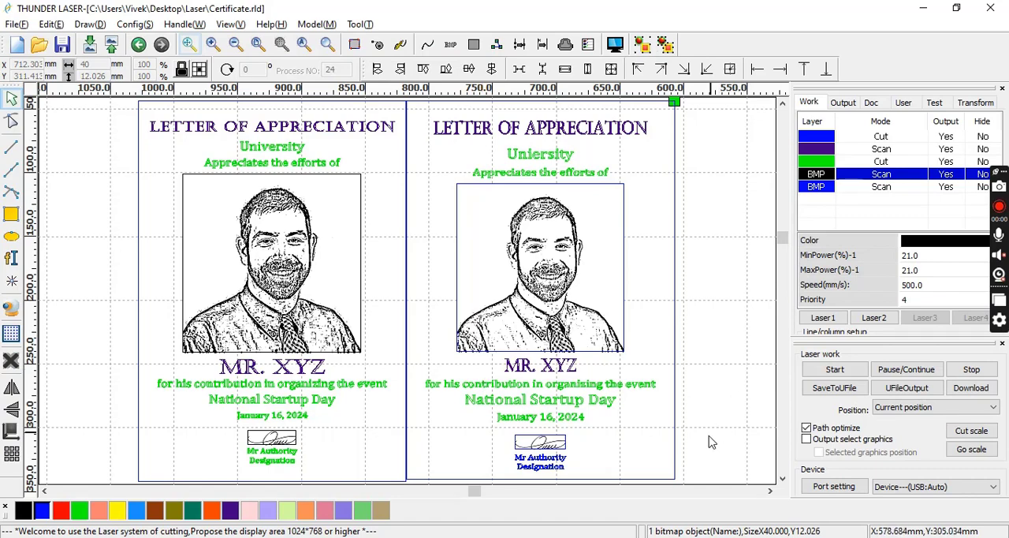
Select the whole new certificate and save the laser job as a .rd machine file named Certificate in the Laser folder.
left_click_drag(685, 478, 753, 186)
left_click_drag(695, 463, 398, 6)
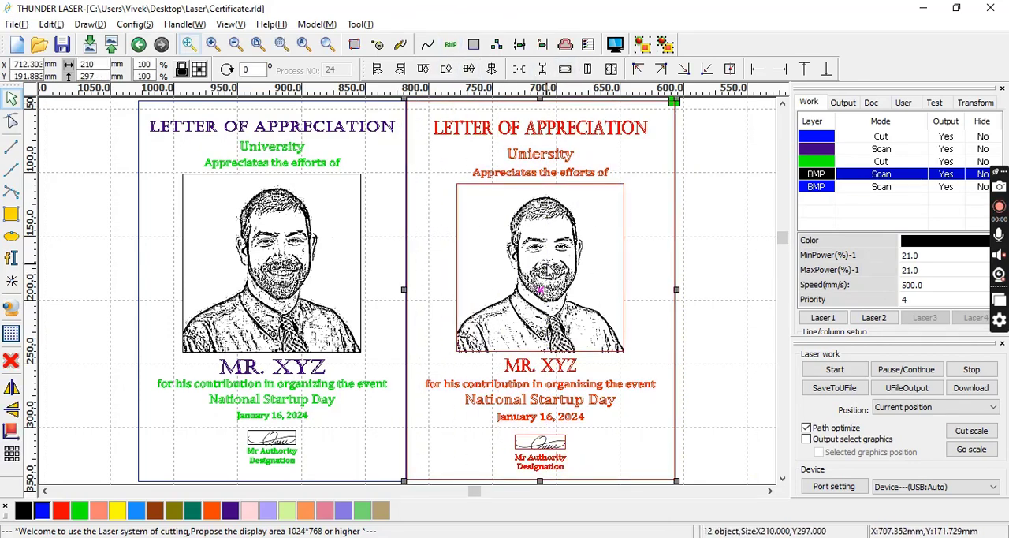
left_click(828, 389)
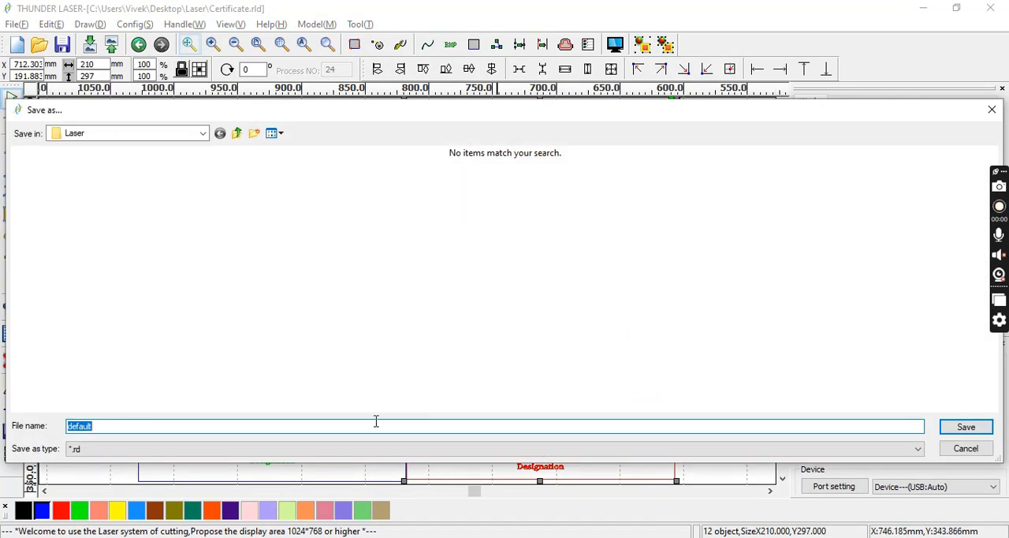
type("Certificate")
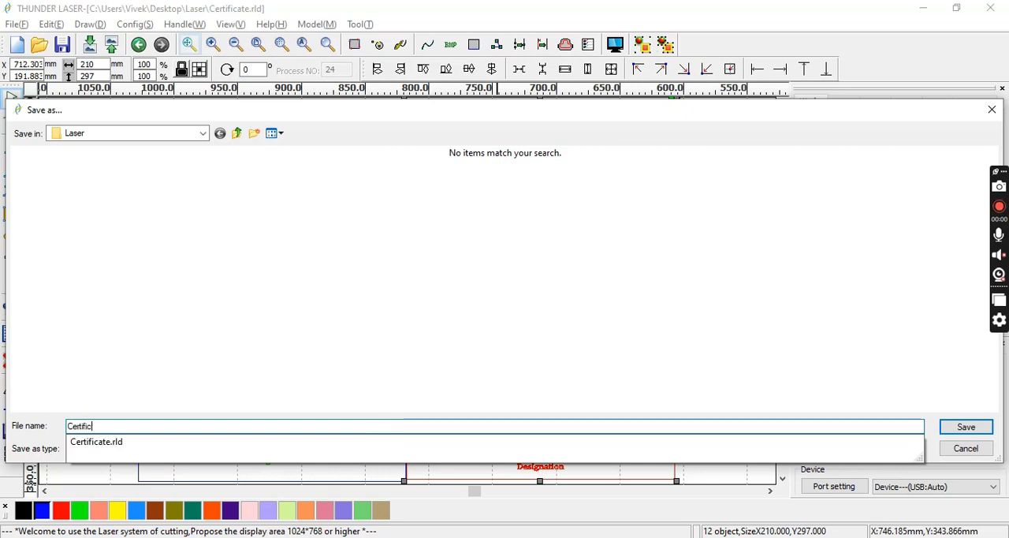
left_click(295, 376)
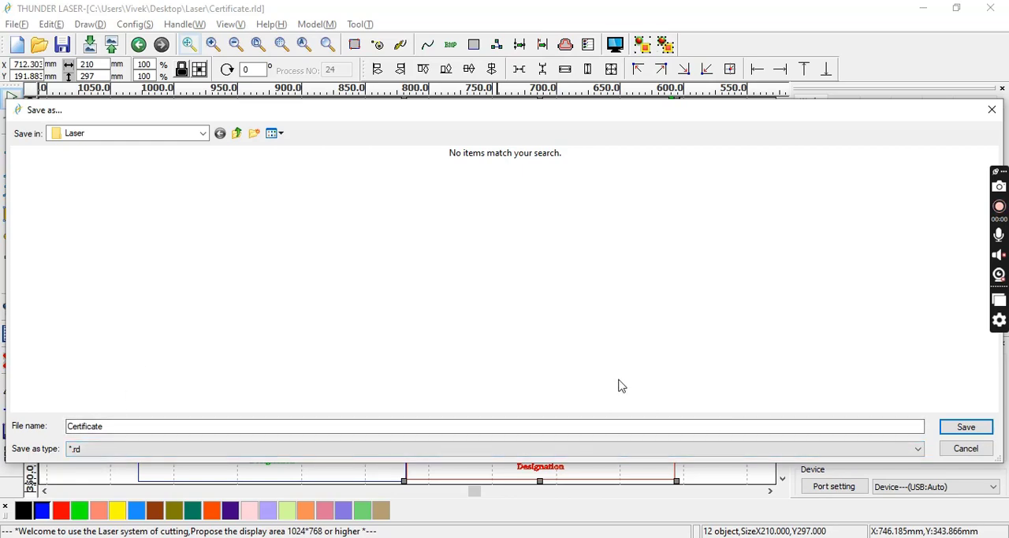
left_click(965, 426)
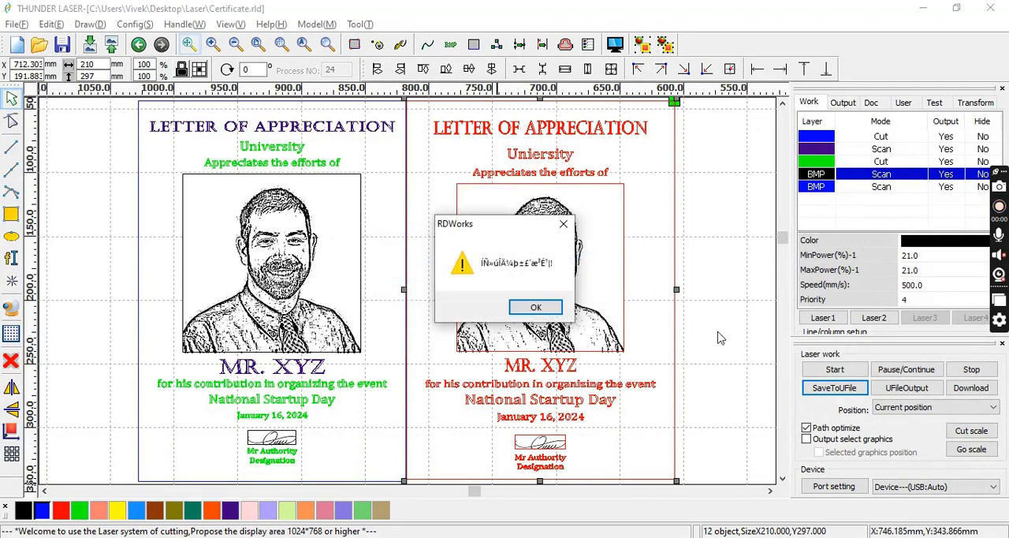
key("Return")
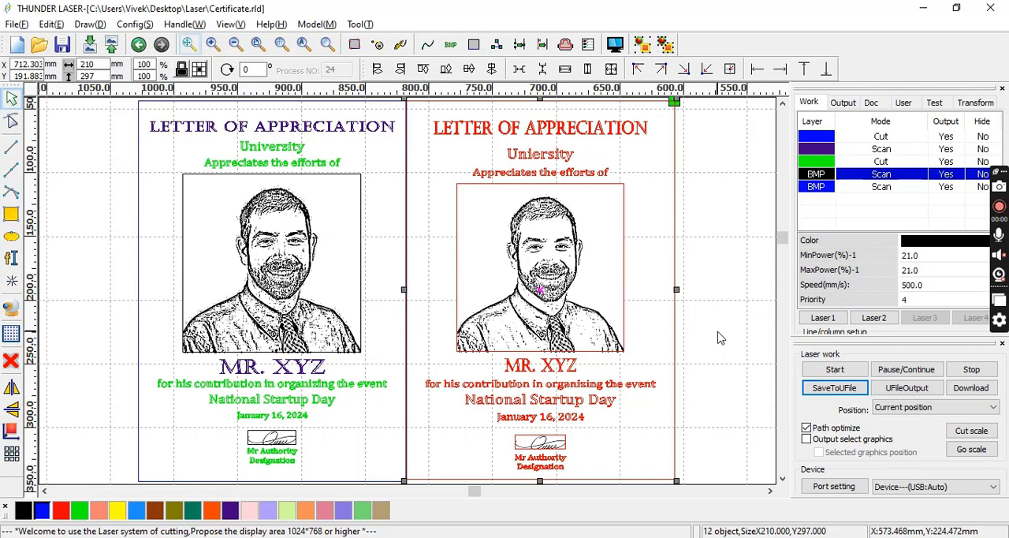
left_click(484, 375)
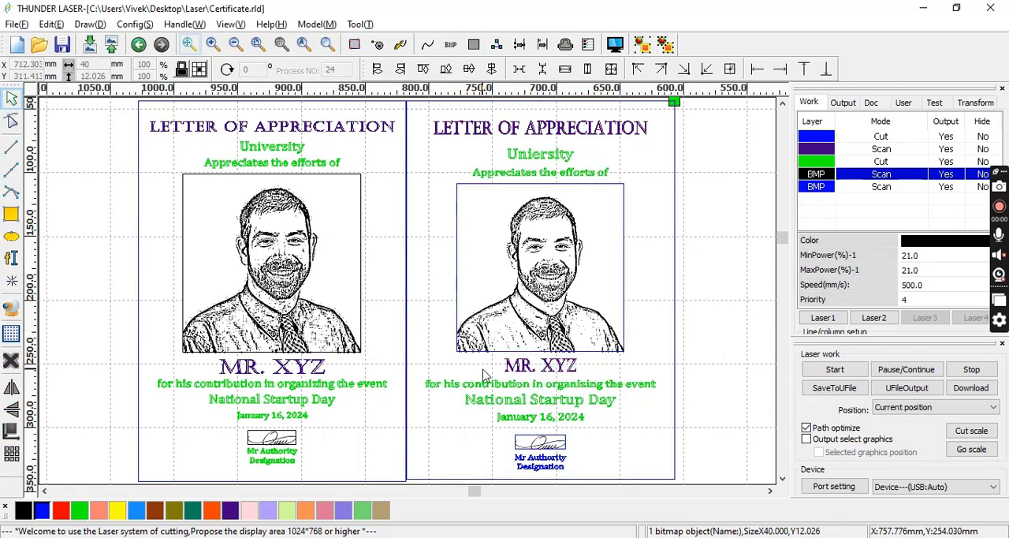